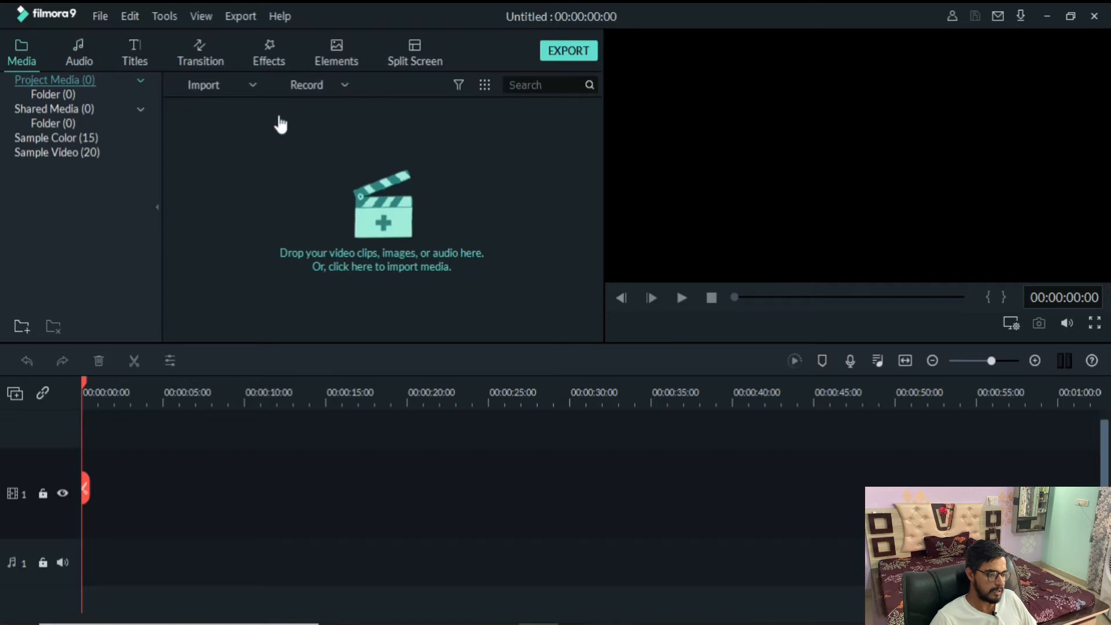
Record the full PC screen at 1366 x 768 with the camera stream from DroidCam Source 3 included
left_click(344, 84)
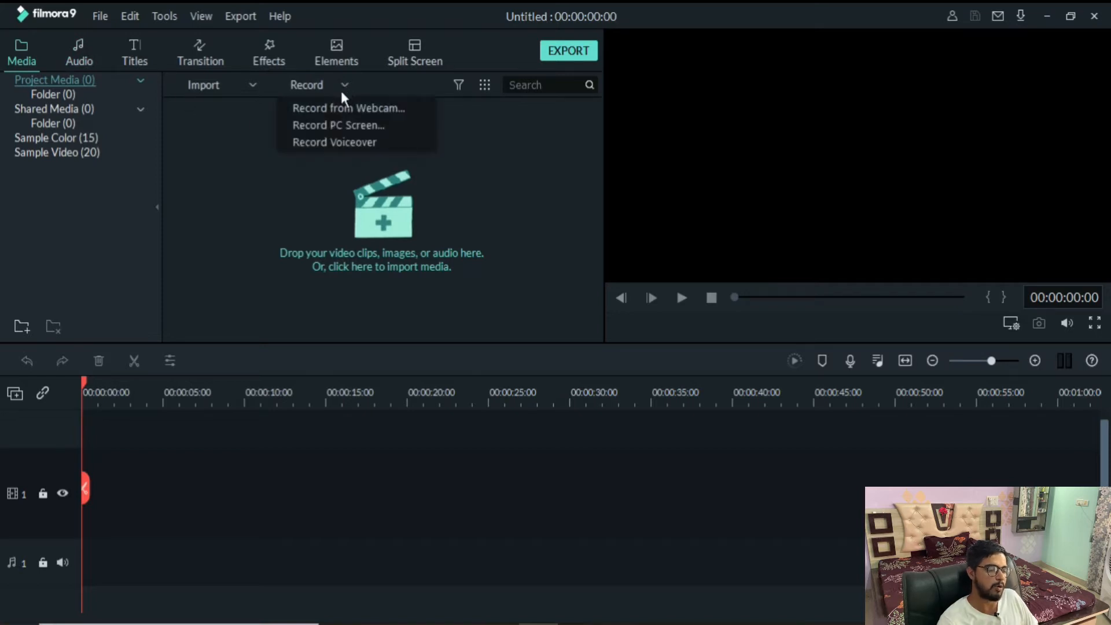
left_click(327, 131)
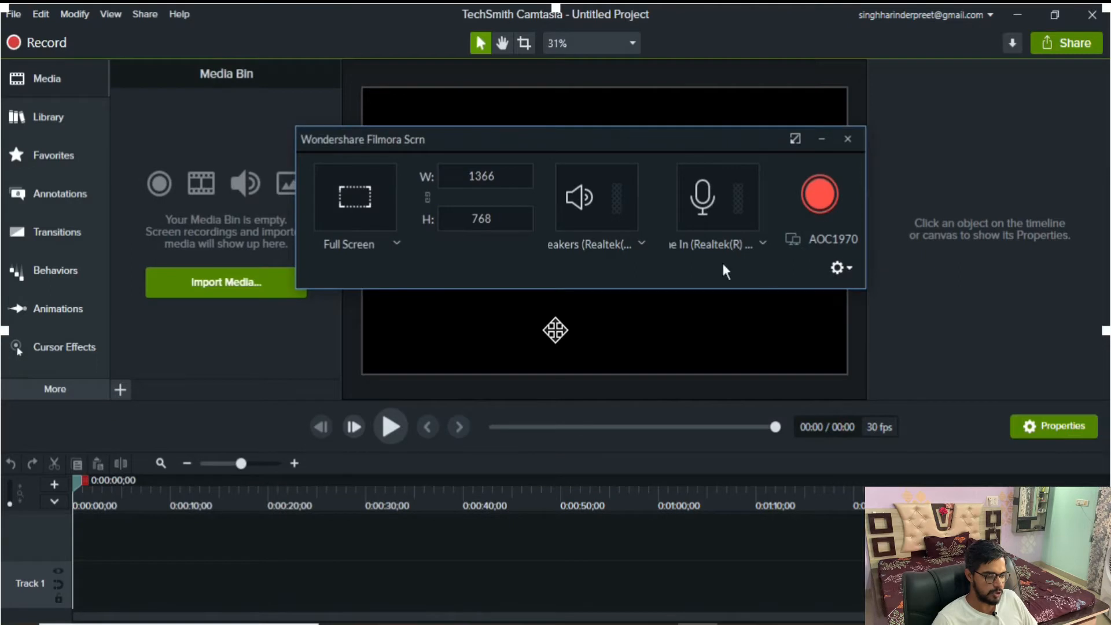
left_click(840, 268)
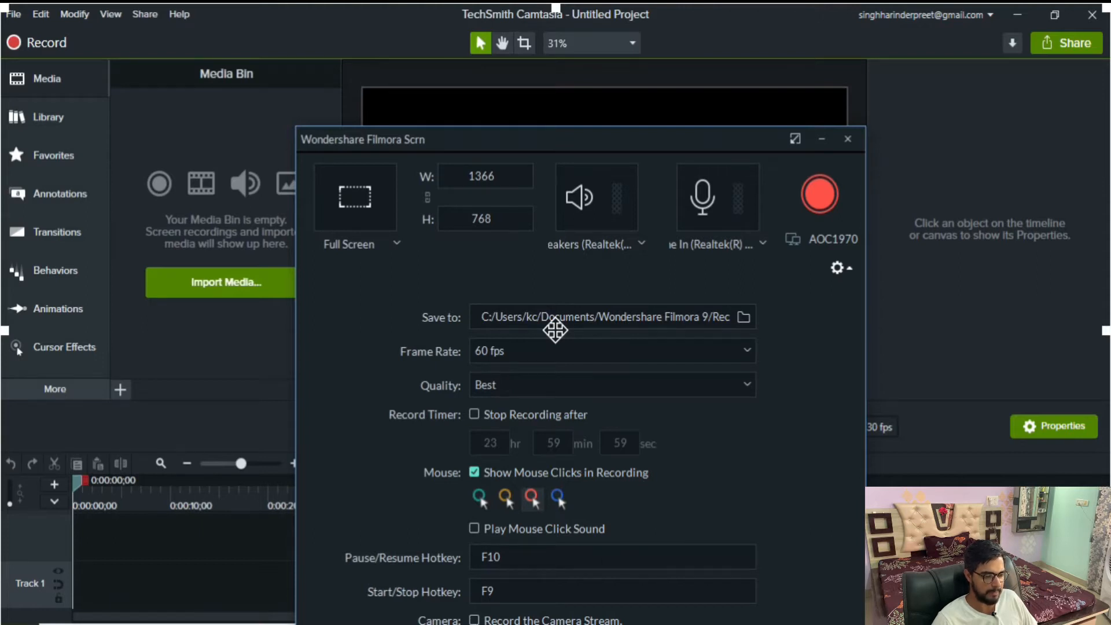
left_click_drag(620, 138, 605, 73)
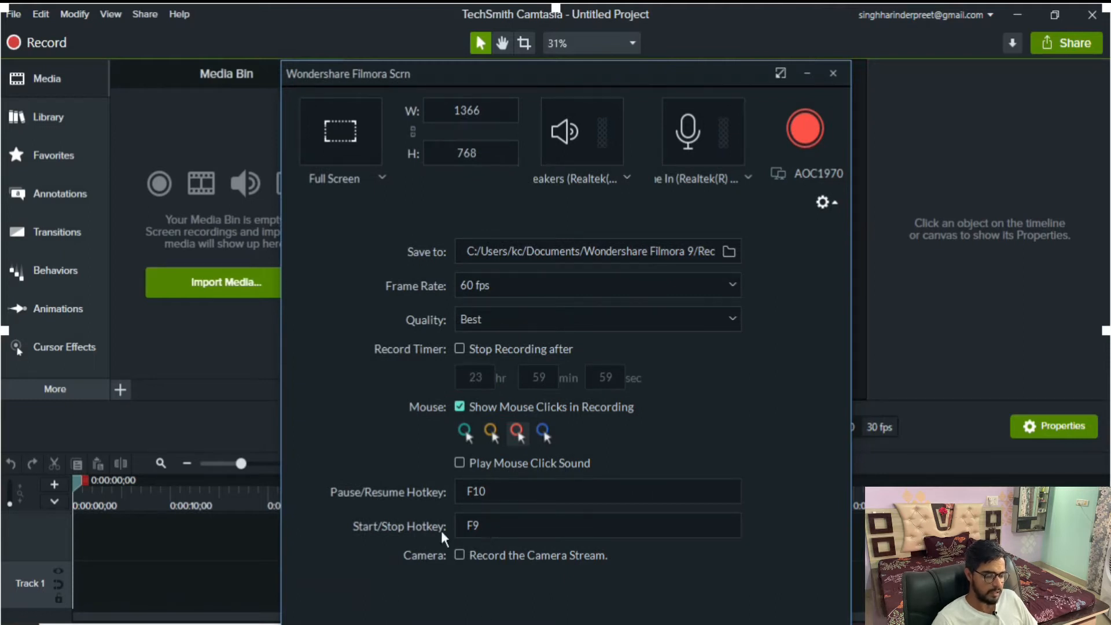
left_click(460, 557)
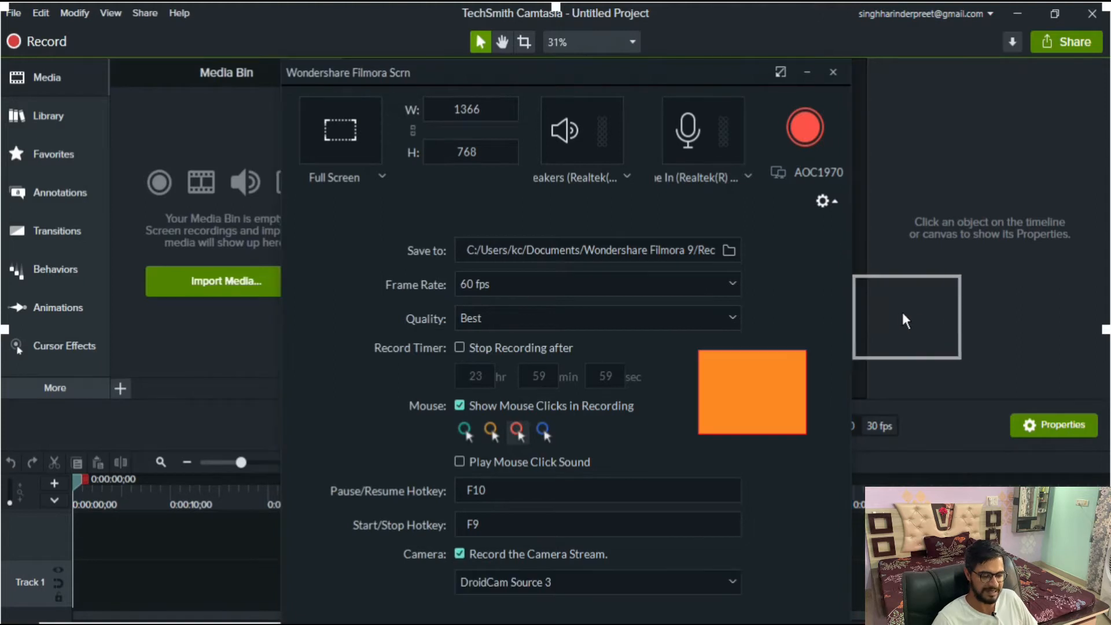
left_click(805, 137)
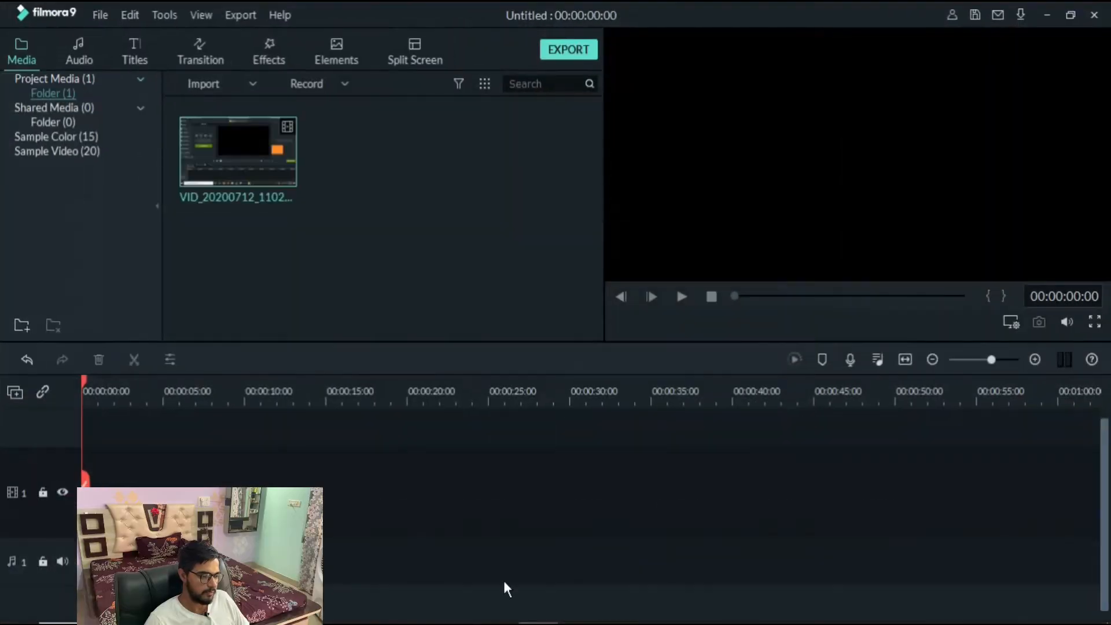
Place the recorded clip at the start of video track 1, keep the 1920 x 1080 project settings, and fit it to the timeline
left_click_drag(238, 151, 110, 467)
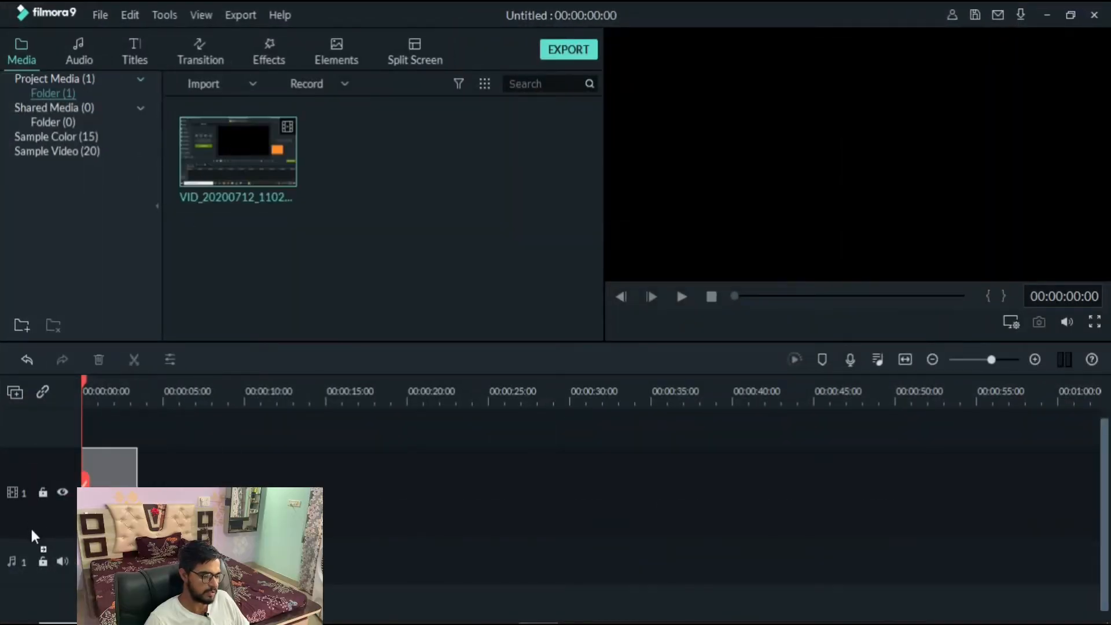
left_click(665, 356)
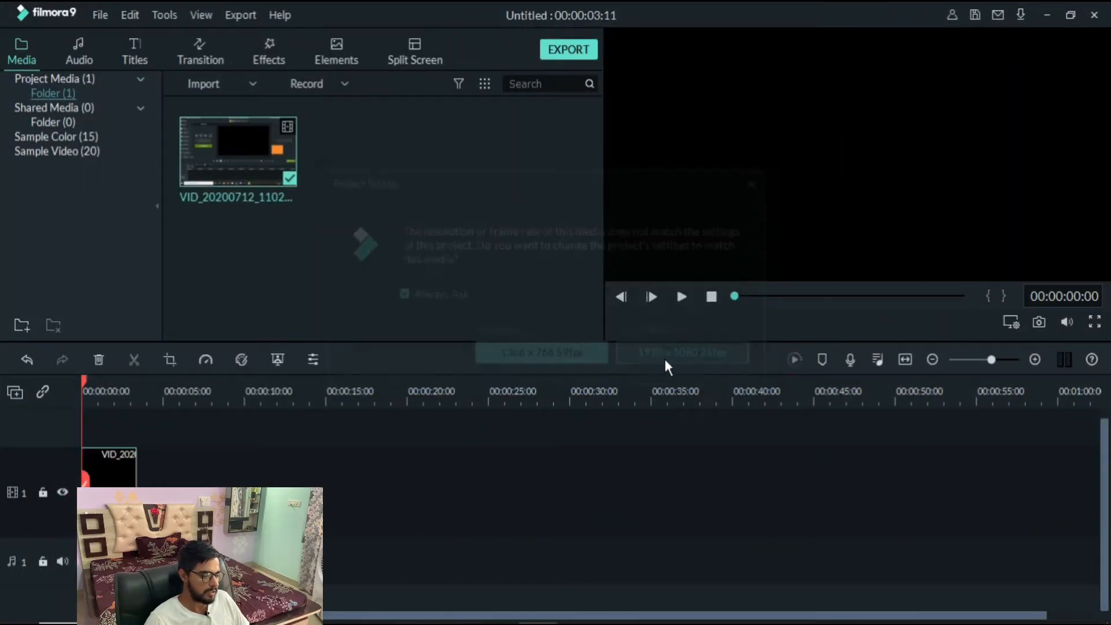
left_click(905, 359)
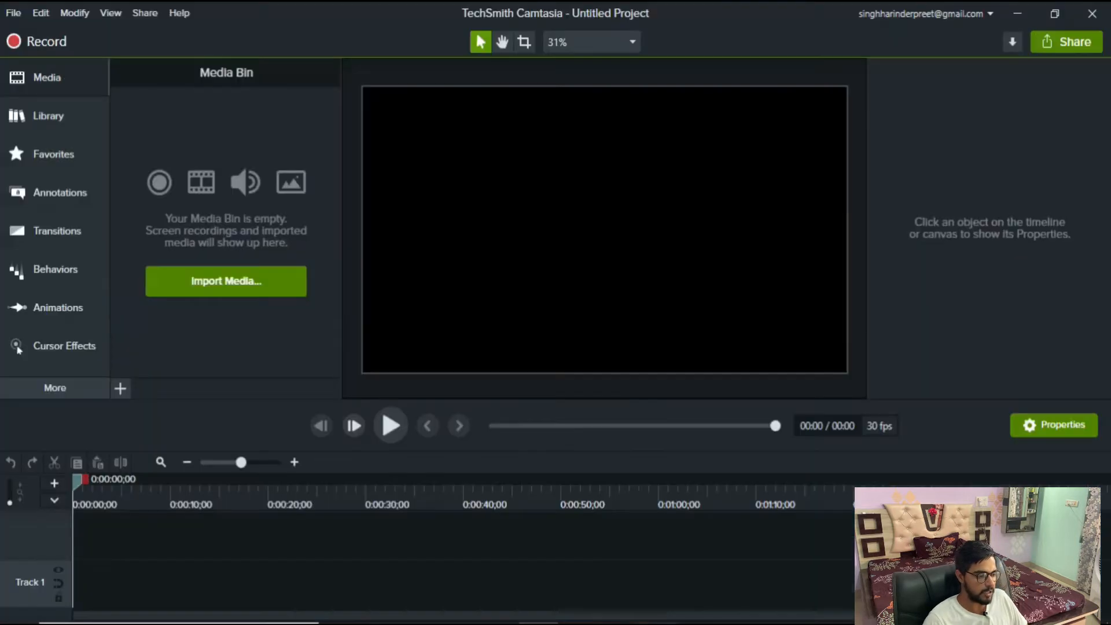
Make a short Camtasia screen recording with camera, microphone and system audio on, and load it into the project
left_click(37, 44)
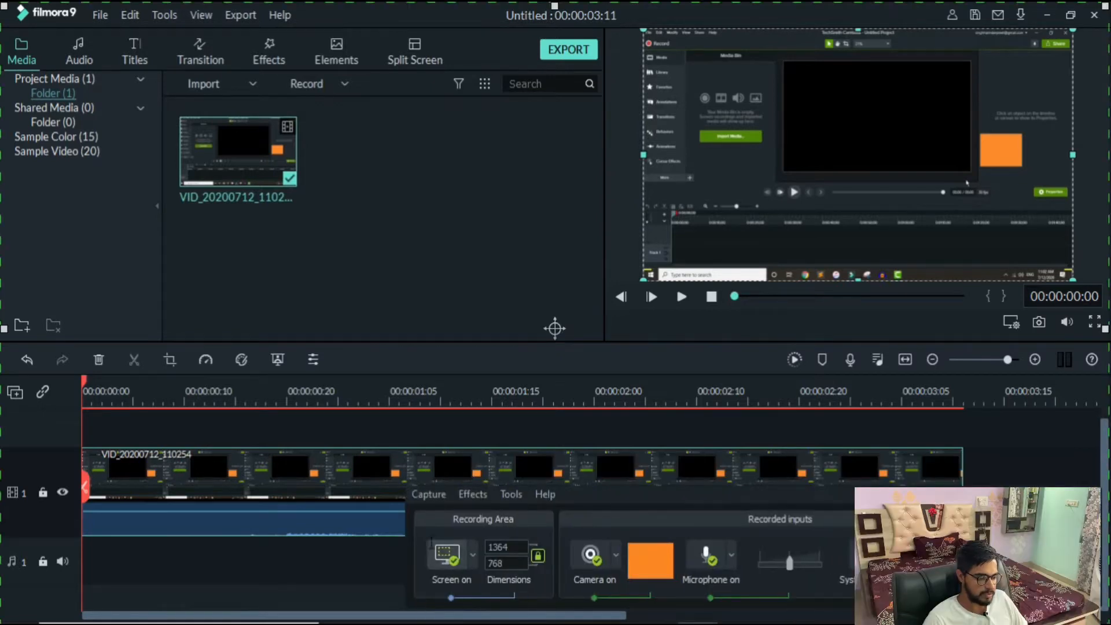
left_click(433, 493)
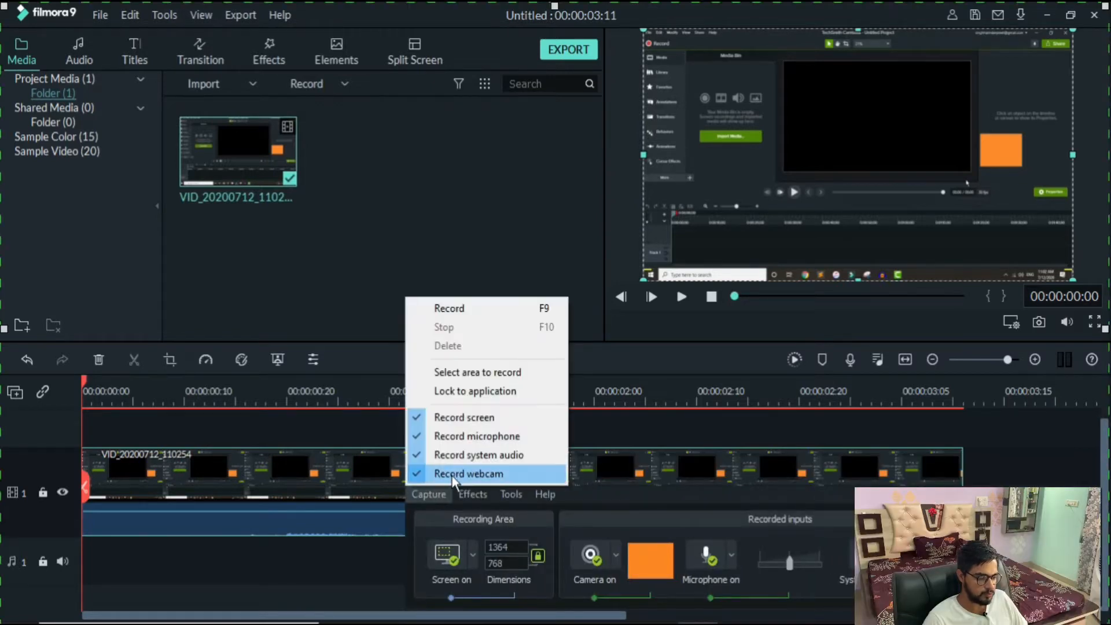
left_click(423, 507)
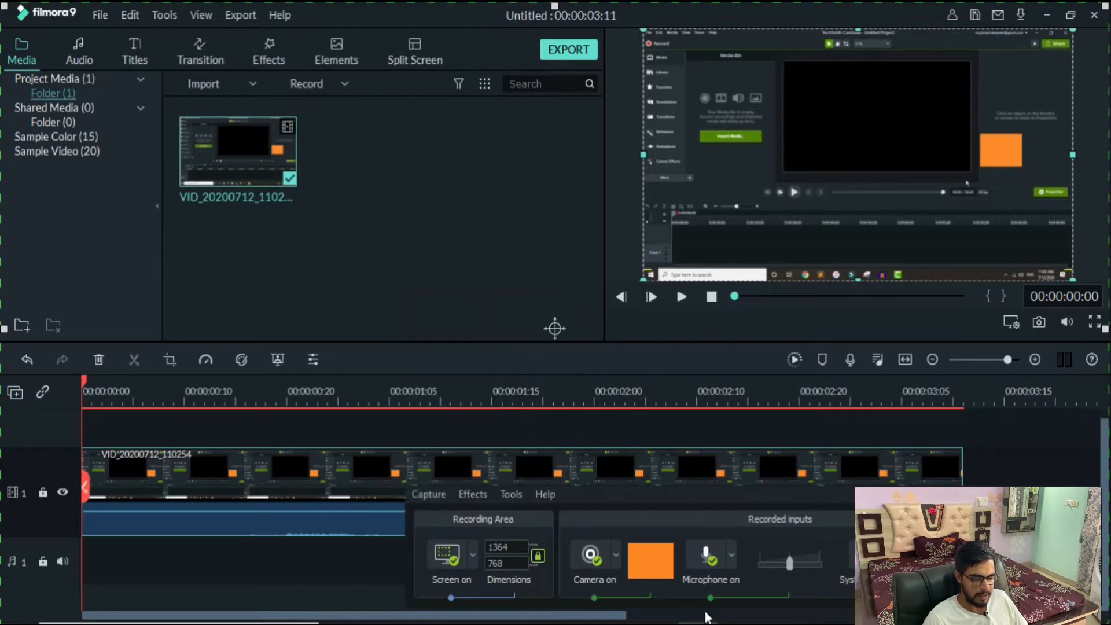
left_click(1049, 555)
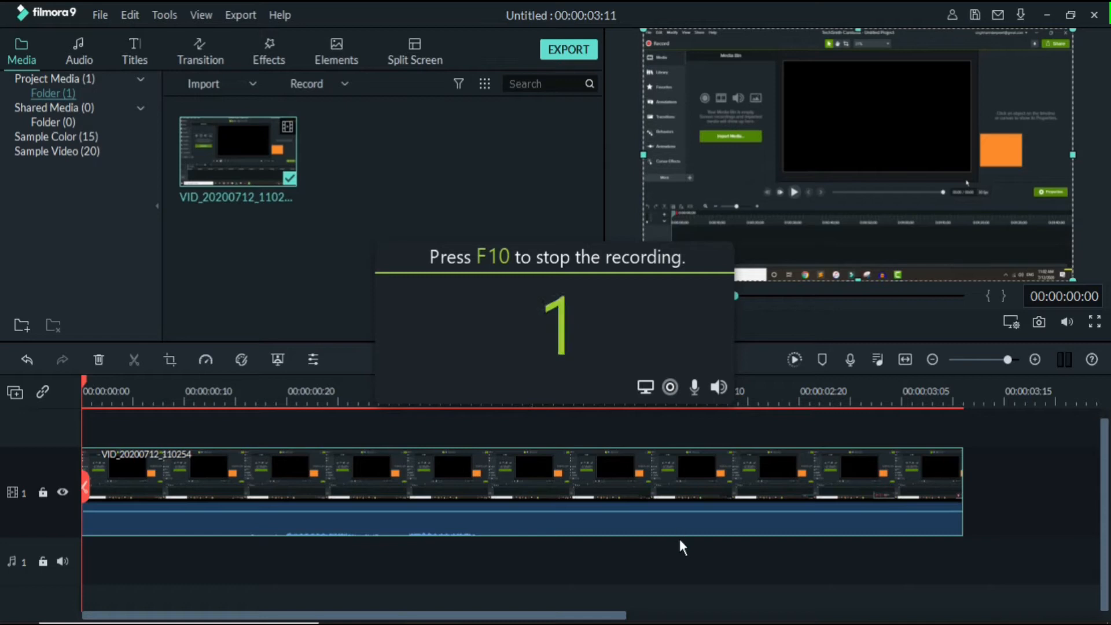
left_click(1072, 541)
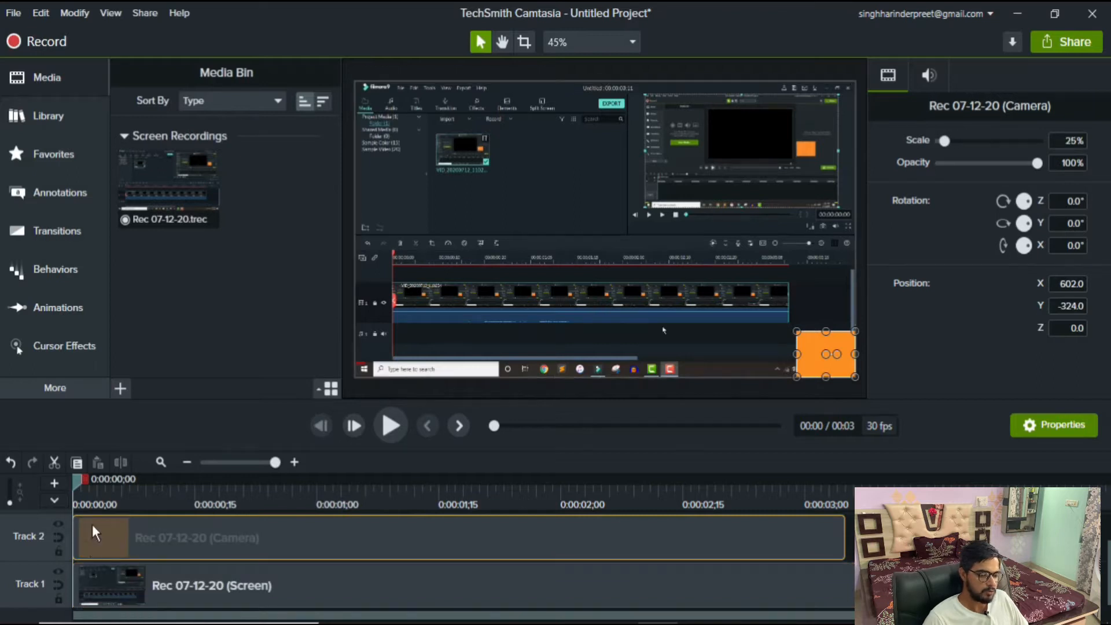
Enlarge the camera overlay to about 39.2% and place it near the centre of the canvas
left_click_drag(797, 332, 572, 242)
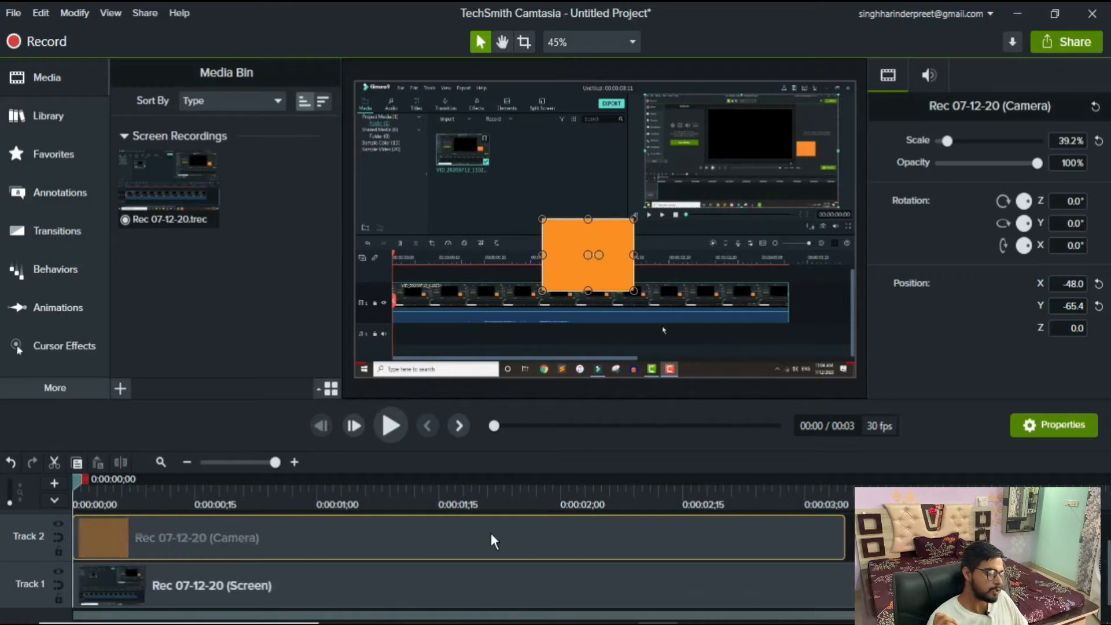
Add a Cursor Highlight effect to the screen recording, with pink colour #CD44AB and size 157
left_click(57, 341)
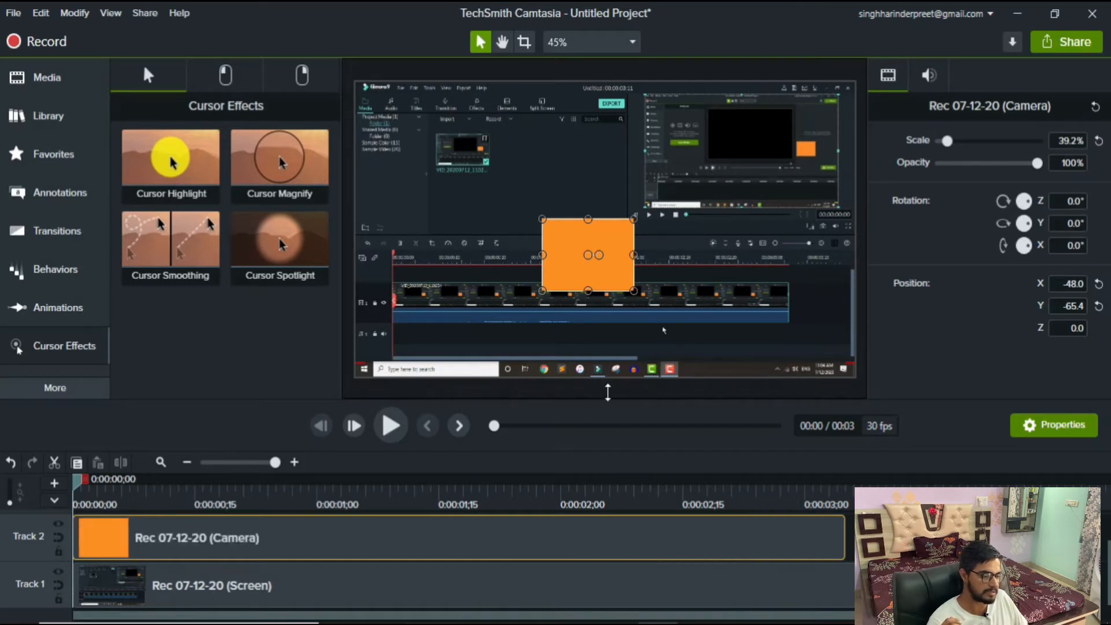
left_click_drag(151, 168, 522, 186)
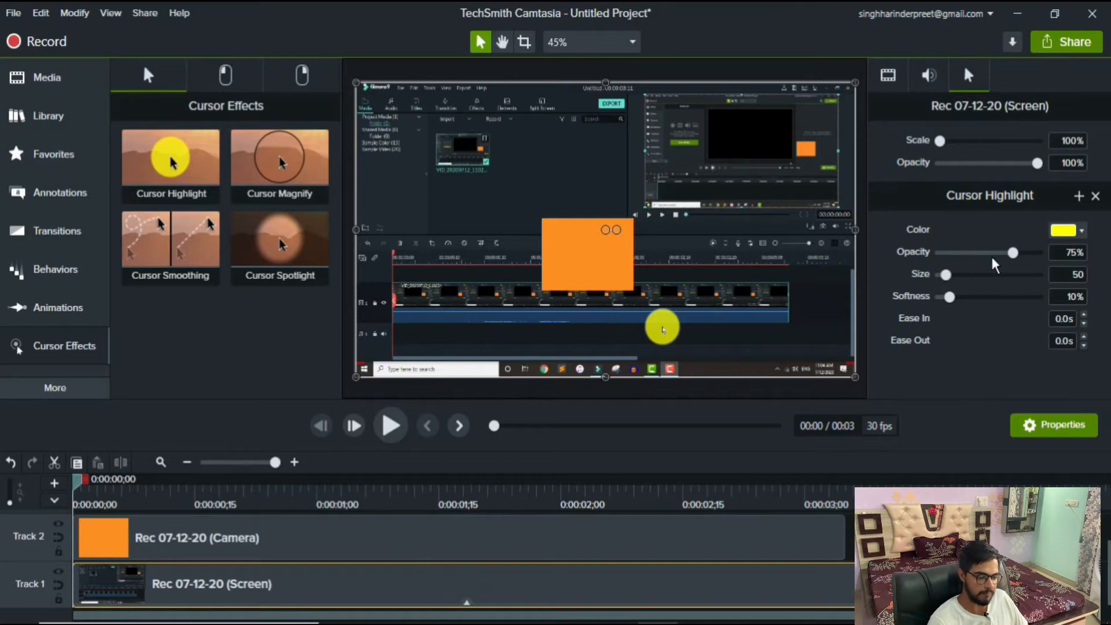
left_click(1068, 230)
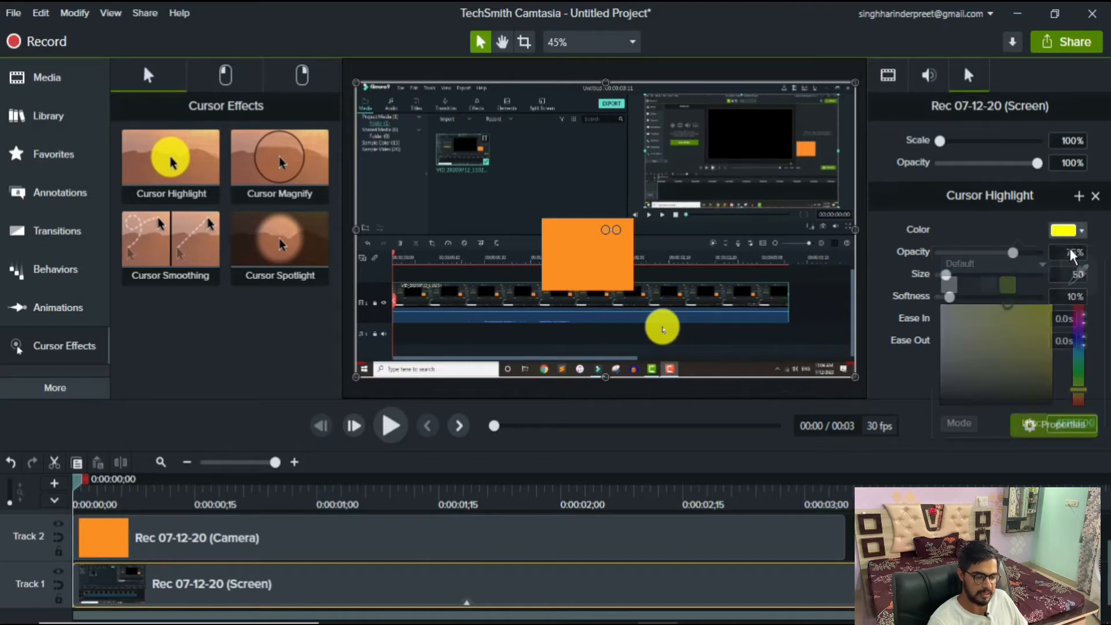
left_click_drag(1046, 340, 1021, 352)
left_click(1079, 322)
left_click(1010, 348)
left_click(1017, 327)
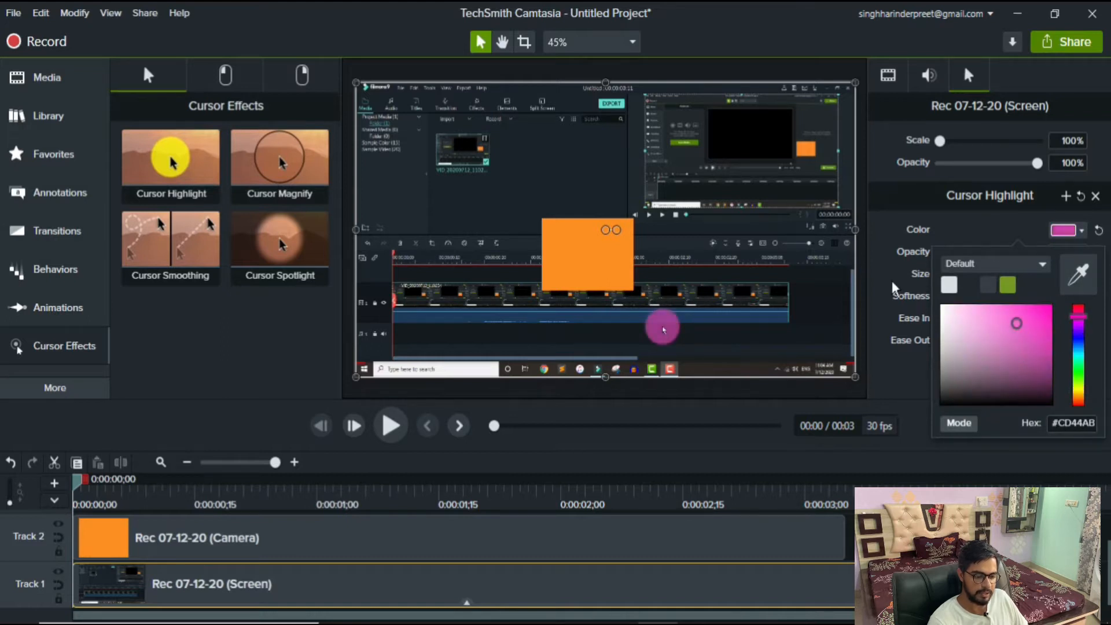
left_click(905, 292)
mouse_move(946, 274)
left_mouse_down()
mouse_move(994, 276)
mouse_move(960, 282)
left_mouse_up()
Look through the left-click and right-click cursor effects, and switch to Filmora to view its audio library
left_click(230, 84)
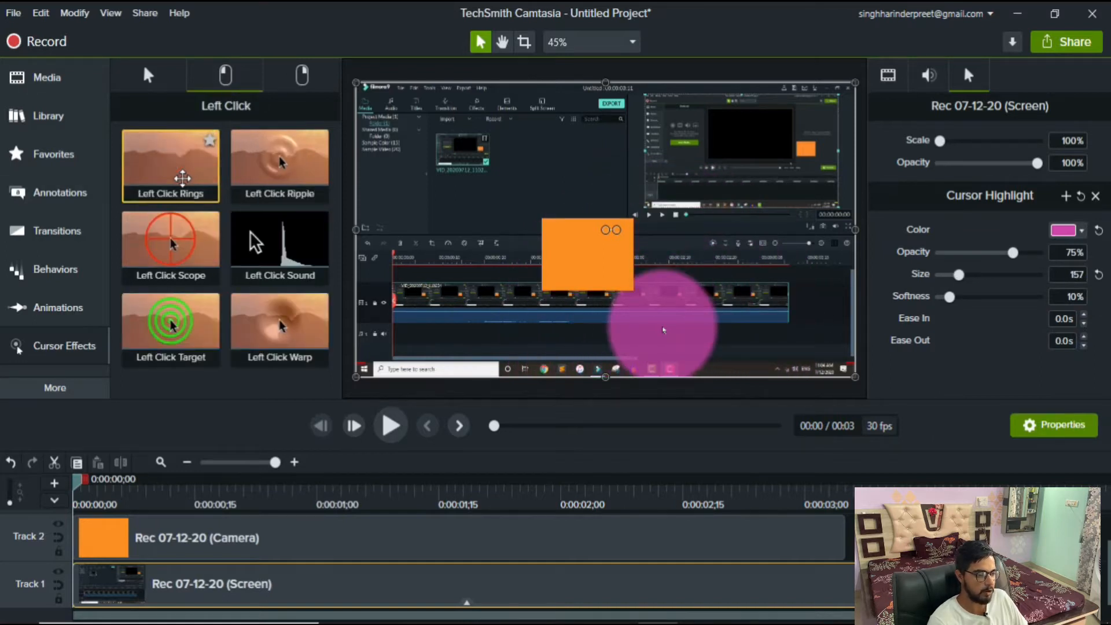
left_click(304, 84)
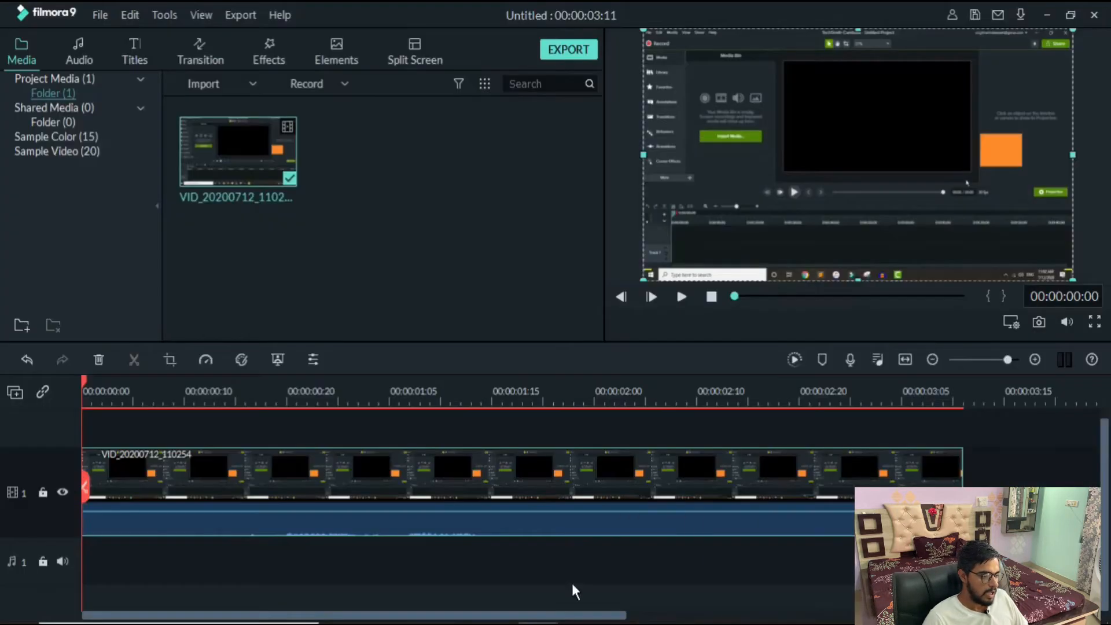
left_click(84, 60)
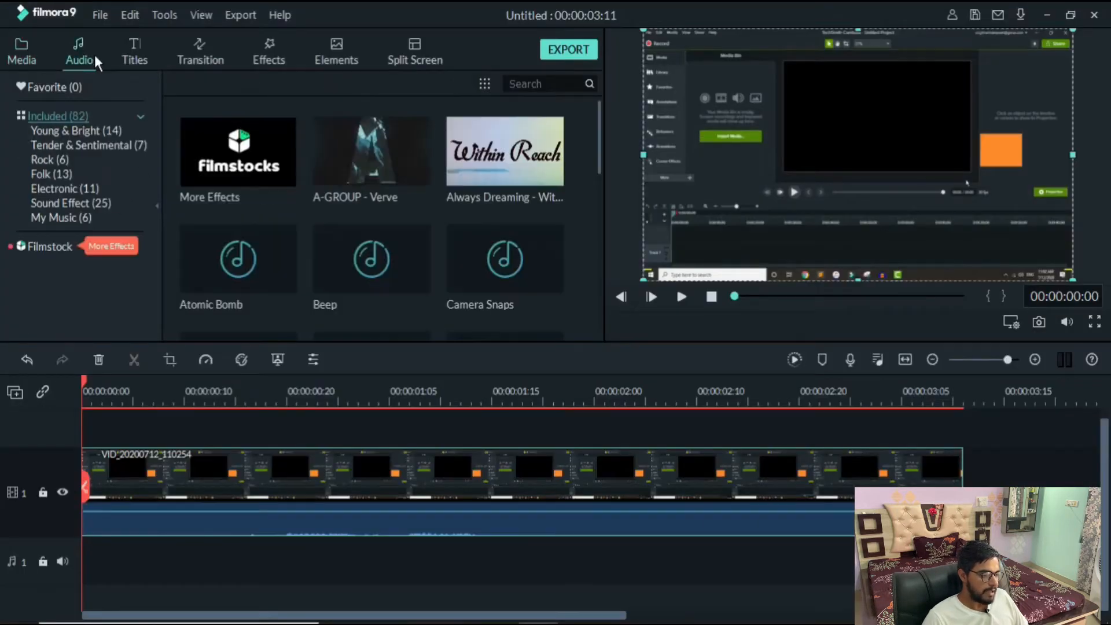
left_click(16, 60)
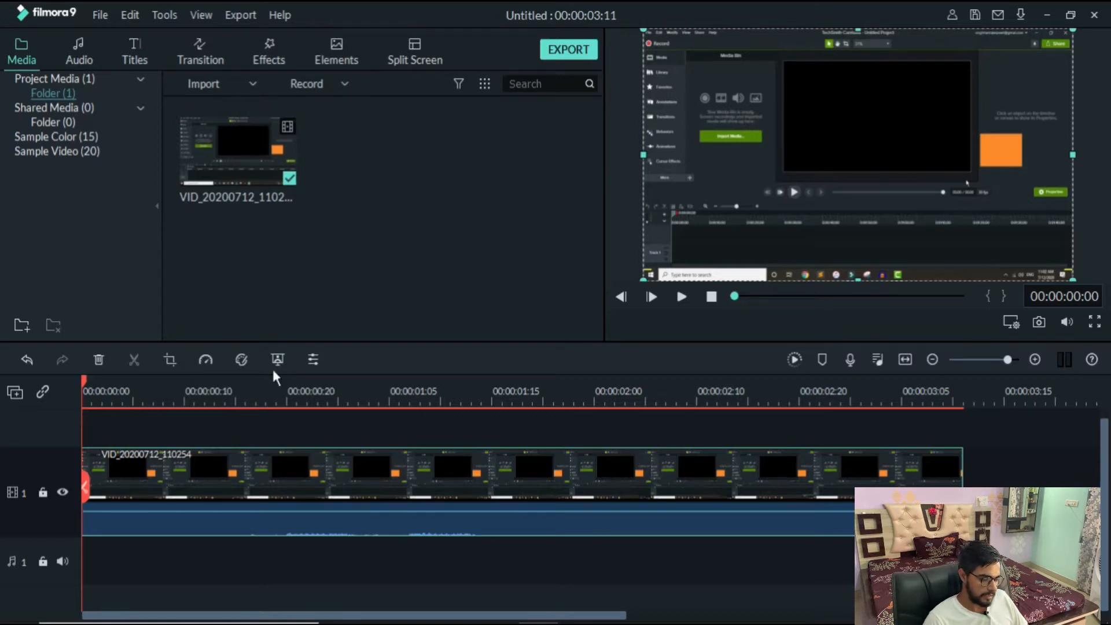
Compare how timeline zooming works in Filmora and Camtasia, switching between the two editors
left_click_drag(234, 396, 192, 401)
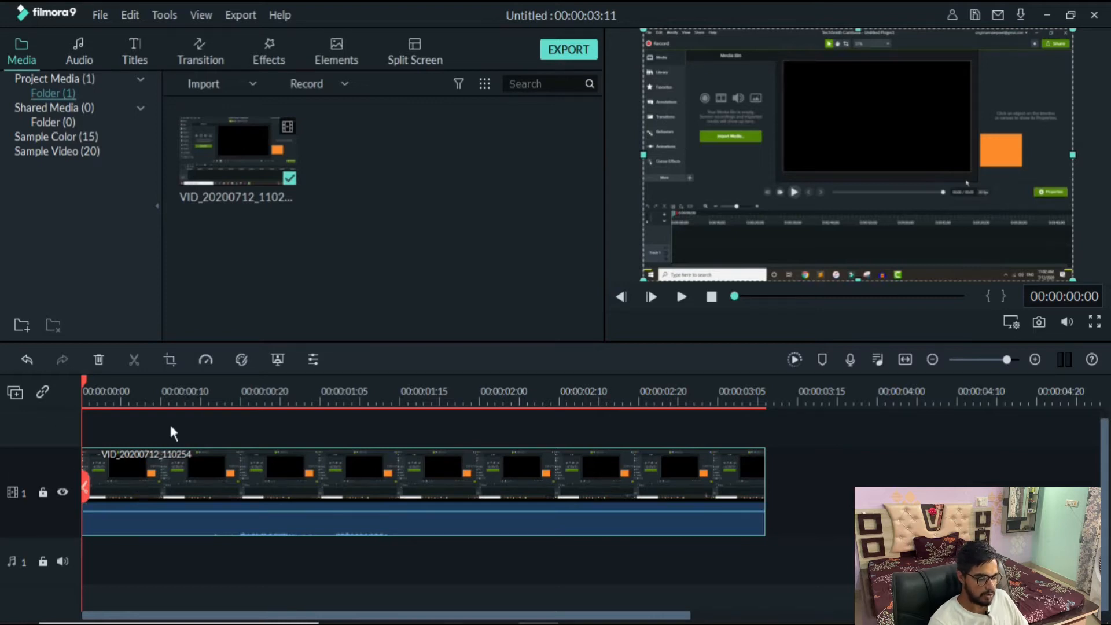
left_click(663, 623)
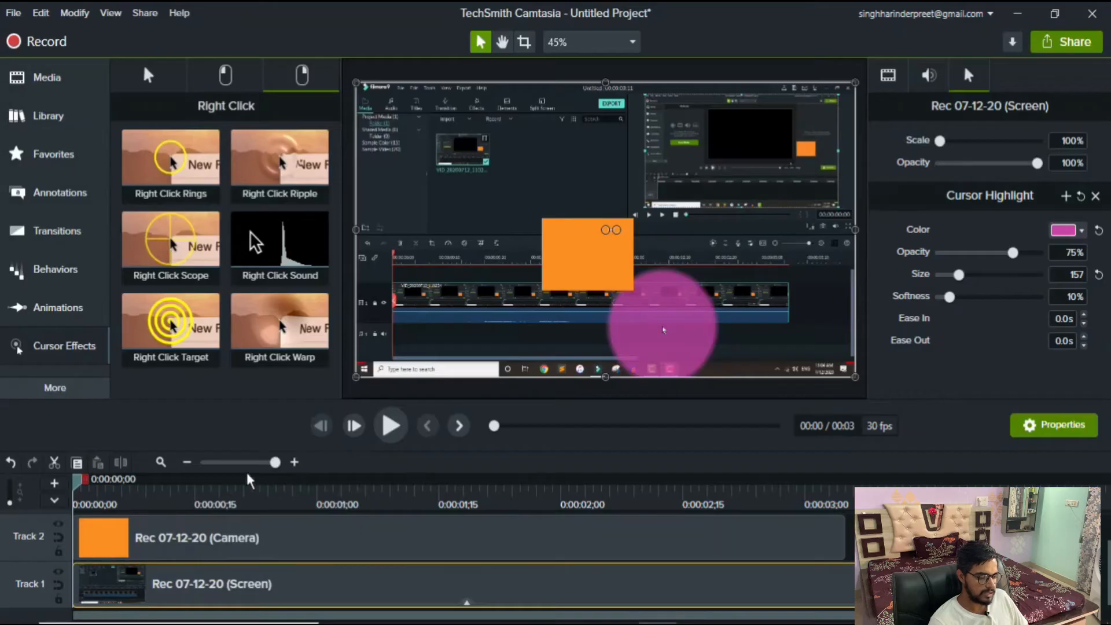
mouse_move(277, 466)
left_mouse_down()
mouse_move(262, 465)
mouse_move(276, 465)
left_mouse_up()
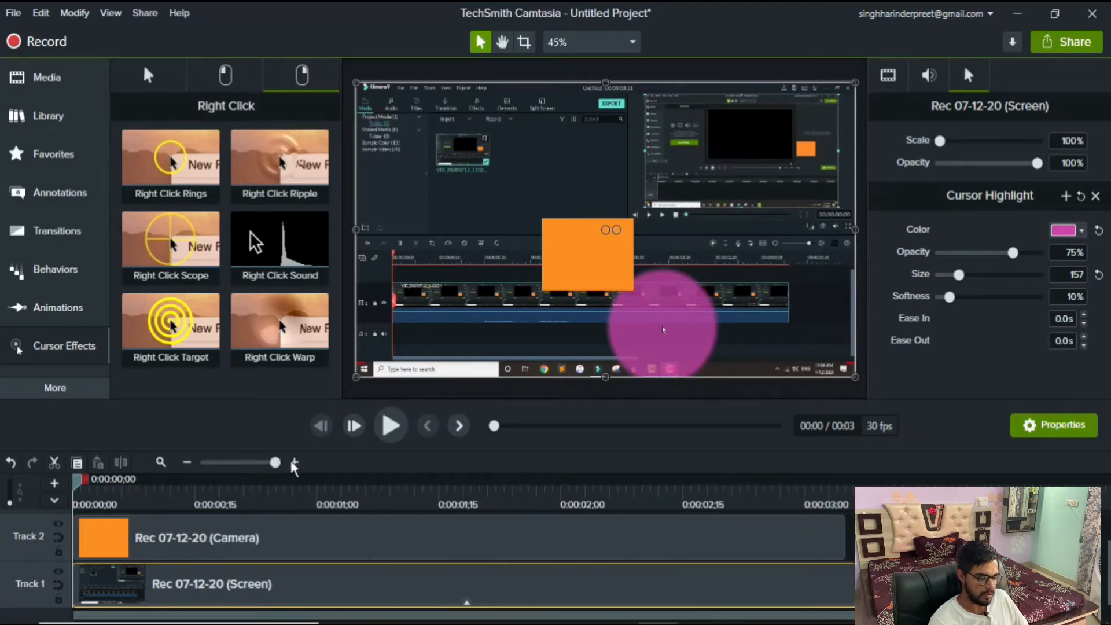
left_click(538, 623)
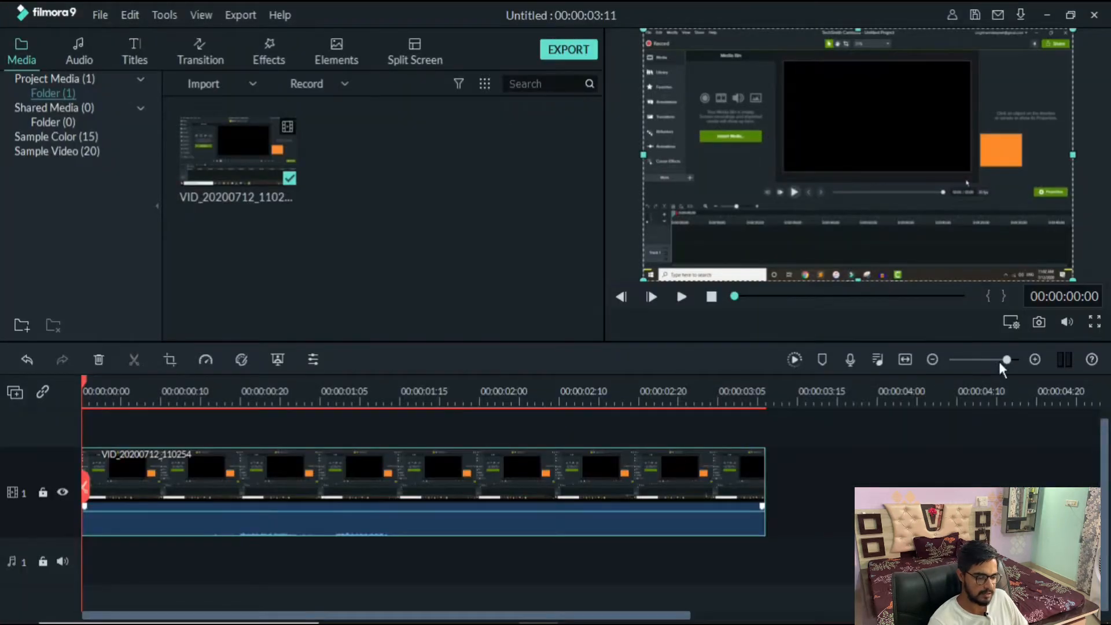
left_click(659, 623)
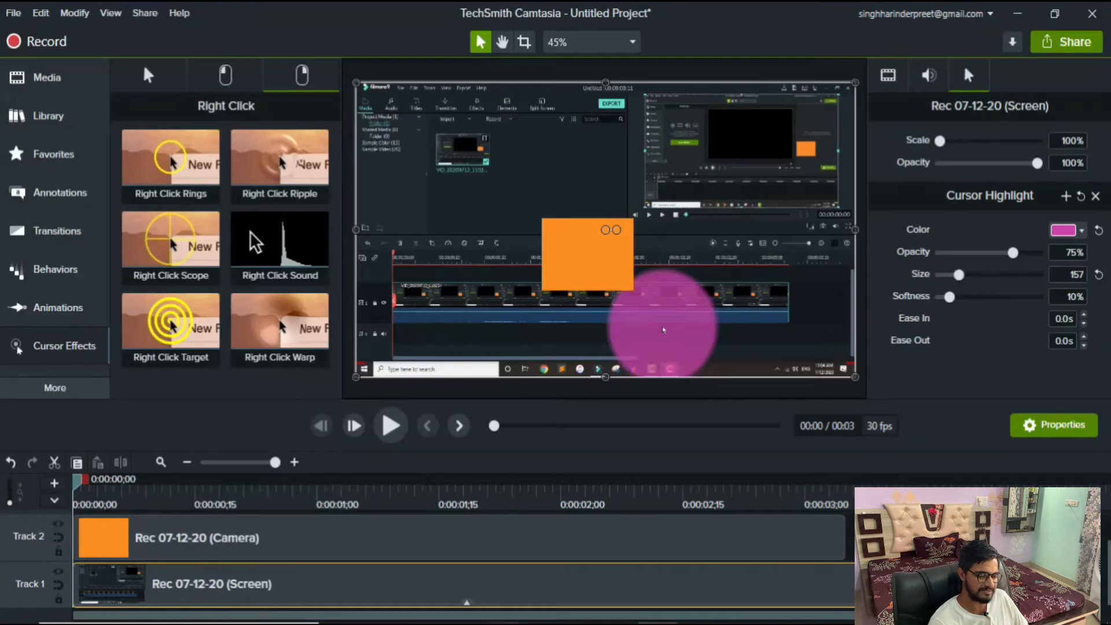
Switch to Filmora and split the clip on video track 1 at 00:00:01:04
left_click(538, 623)
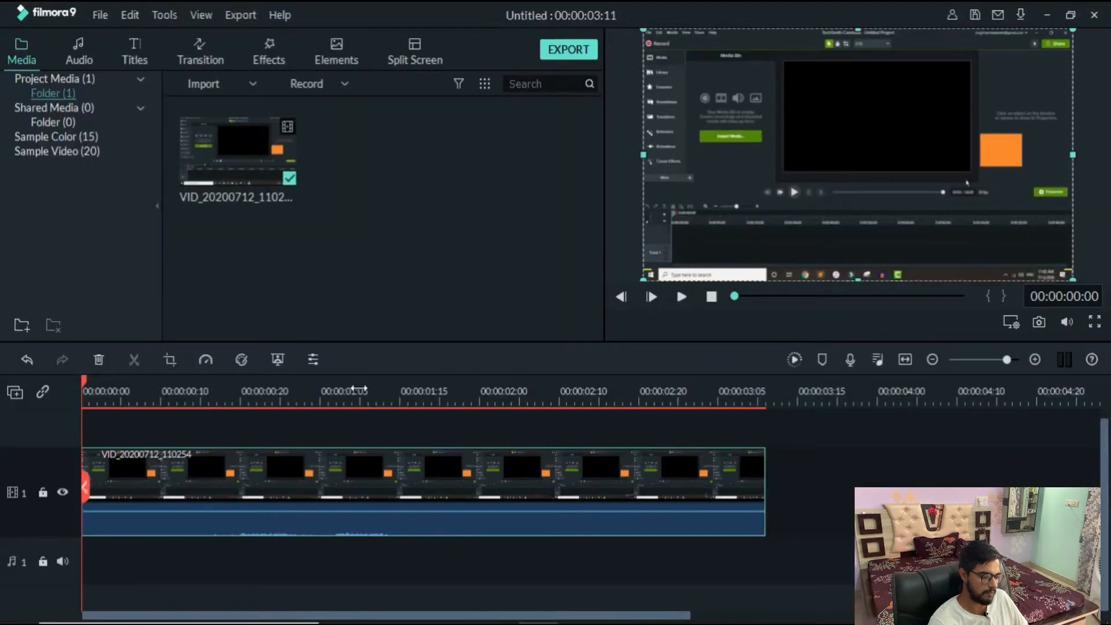
left_click_drag(82, 380, 313, 408)
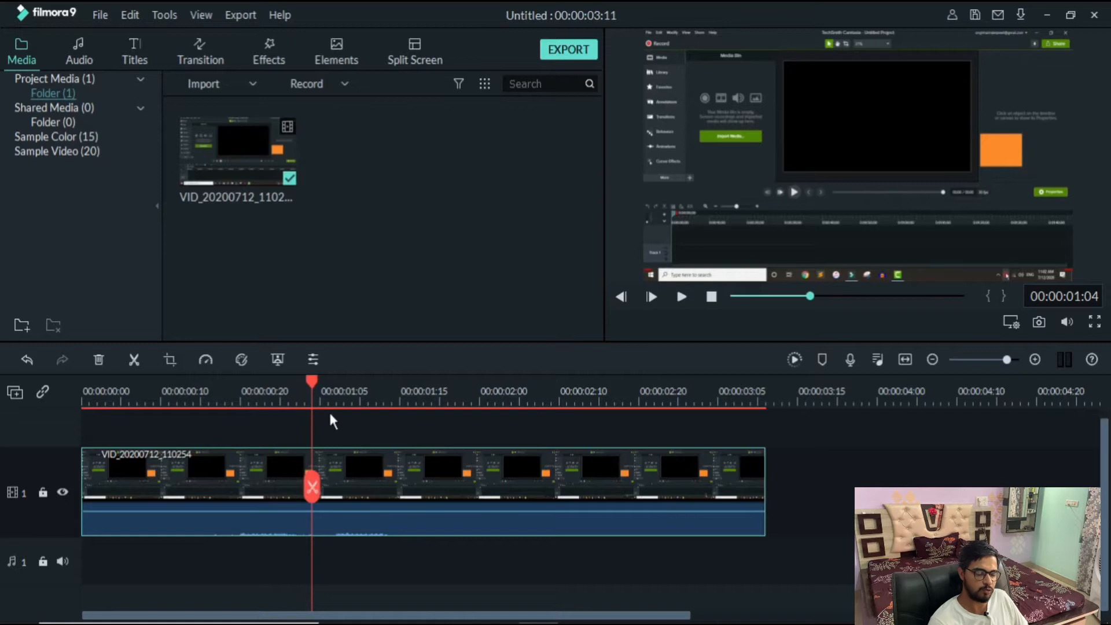
left_click(312, 498)
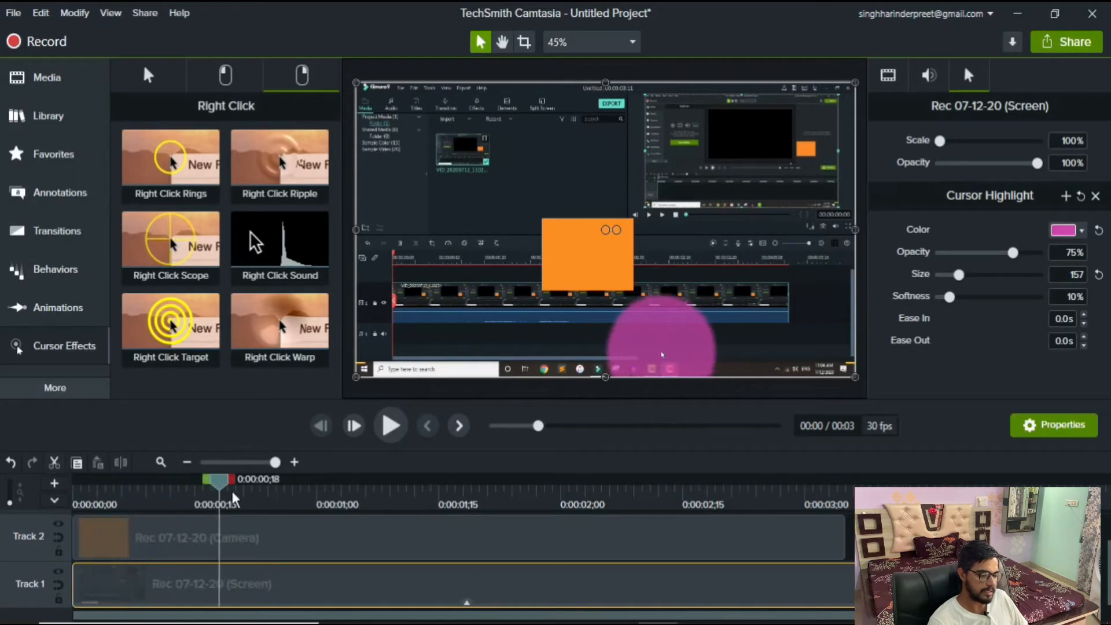
In Camtasia, split the screen recording on Track 1 at 0:00:00;24
left_click_drag(234, 498, 275, 504)
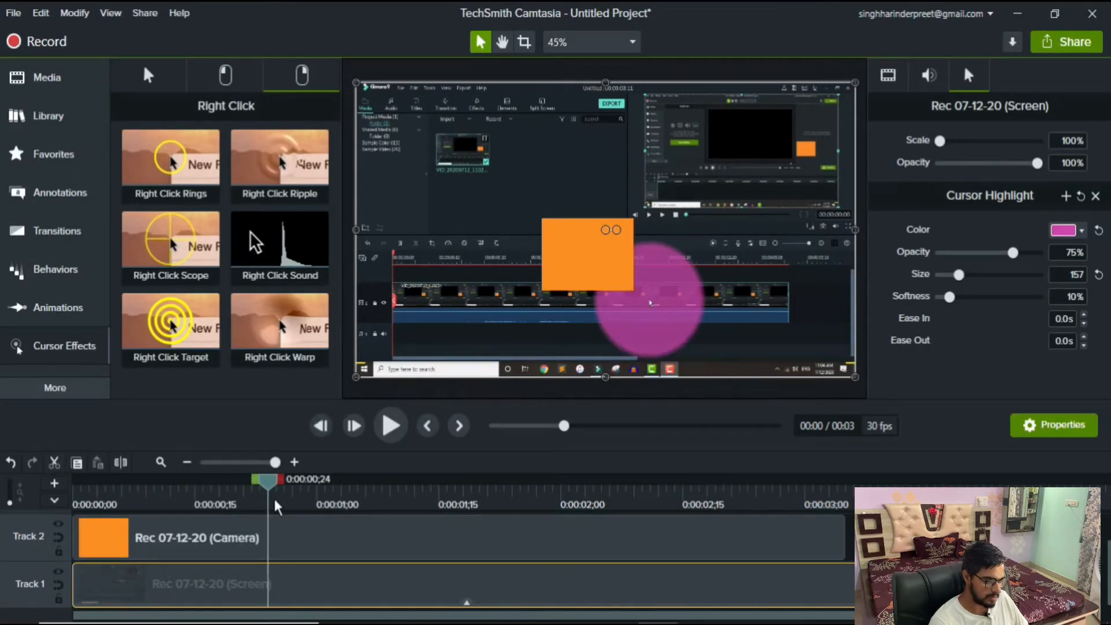
key("s")
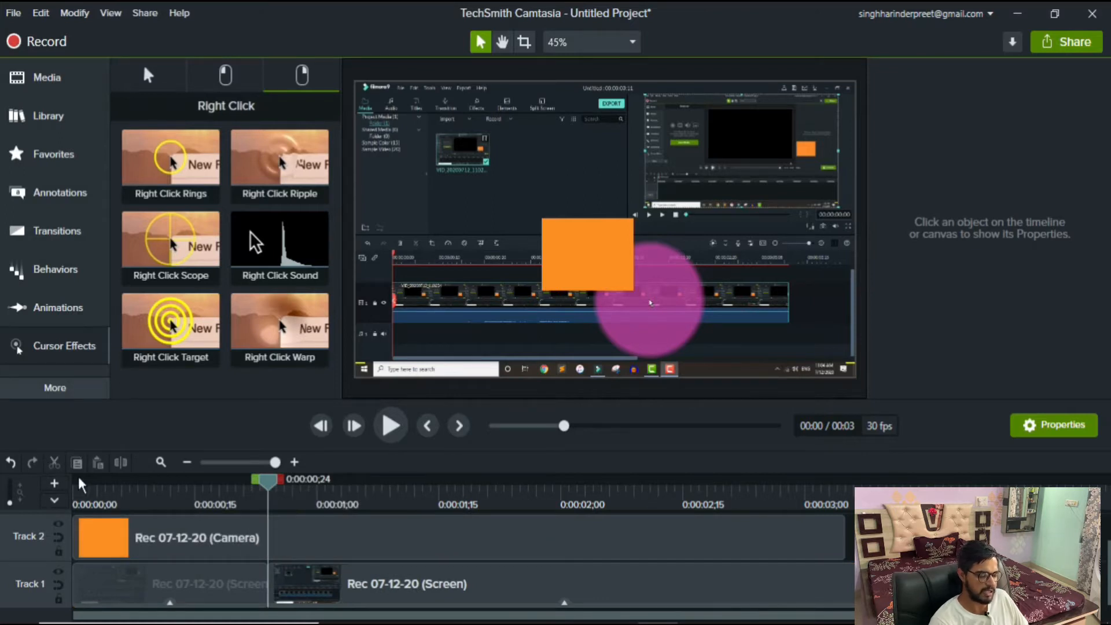
Move the playhead to 0:00:01;05 and view the editing commands available for the camera clip on Track 2
left_click_drag(270, 483, 358, 483)
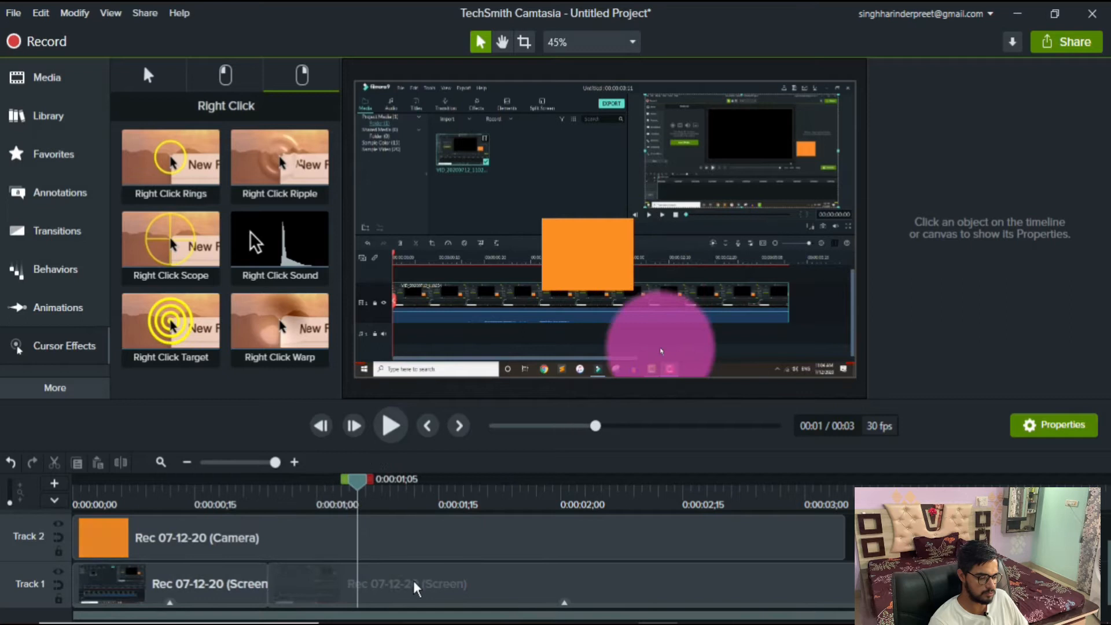
left_click(419, 538)
right_click(422, 521)
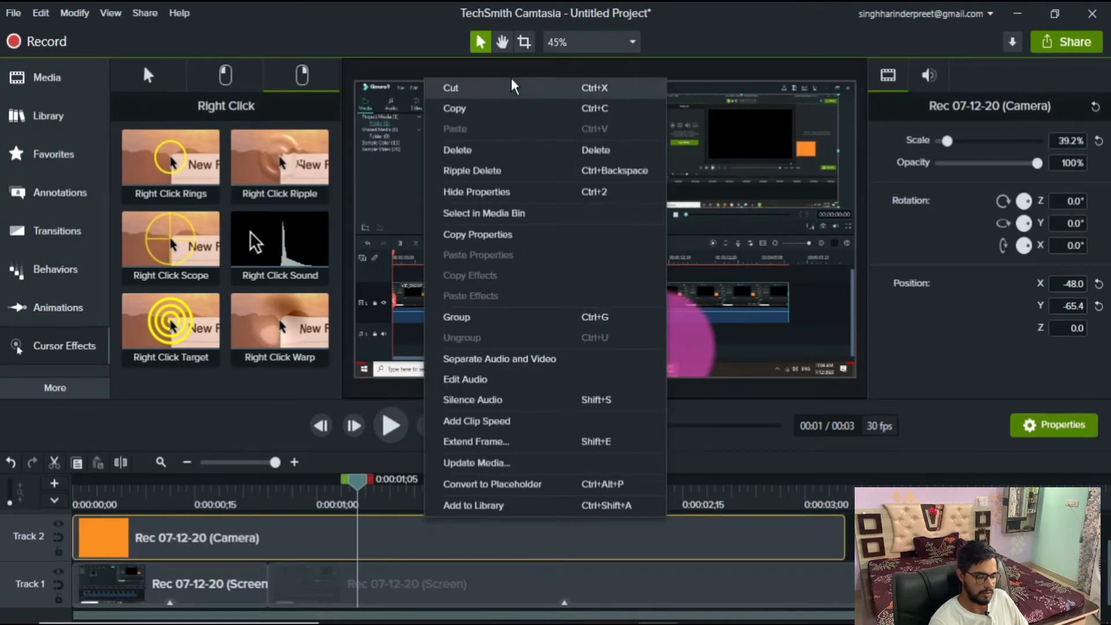
left_click(908, 538)
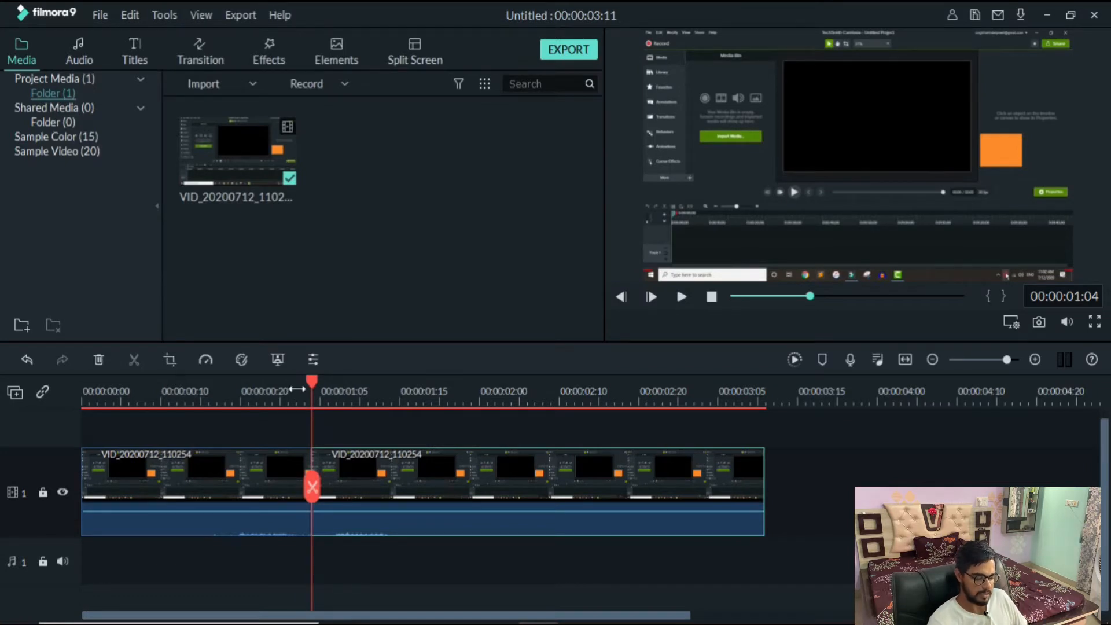
Switch to Camtasia, show callouts of all styles and place the teal thought bubble callout over the orange camera square on the canvas
mouse_move(539, 624)
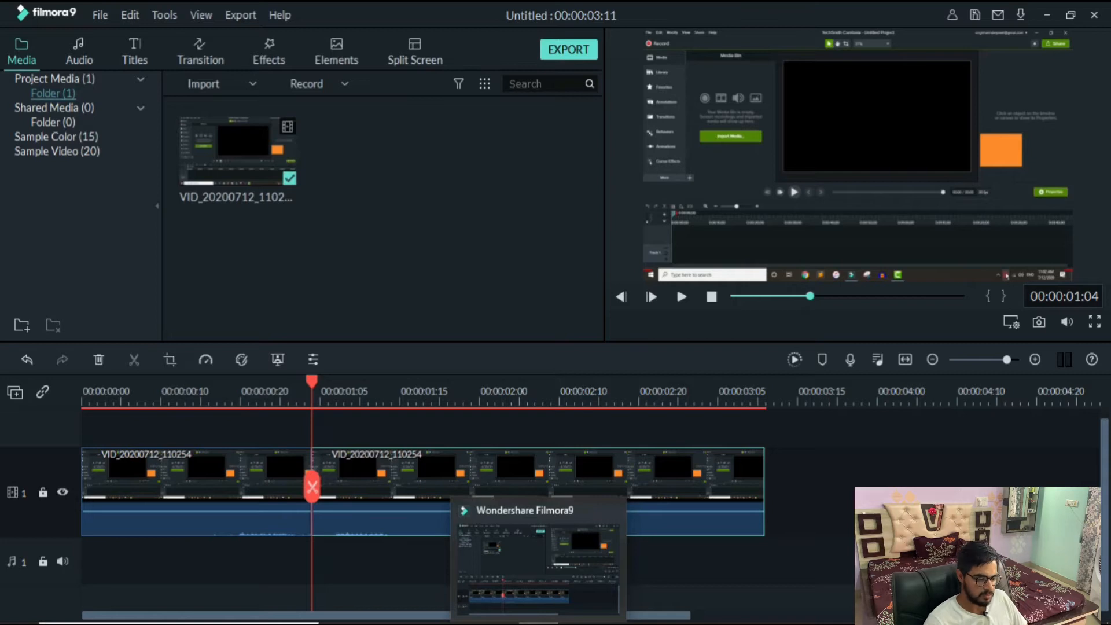
left_click(657, 624)
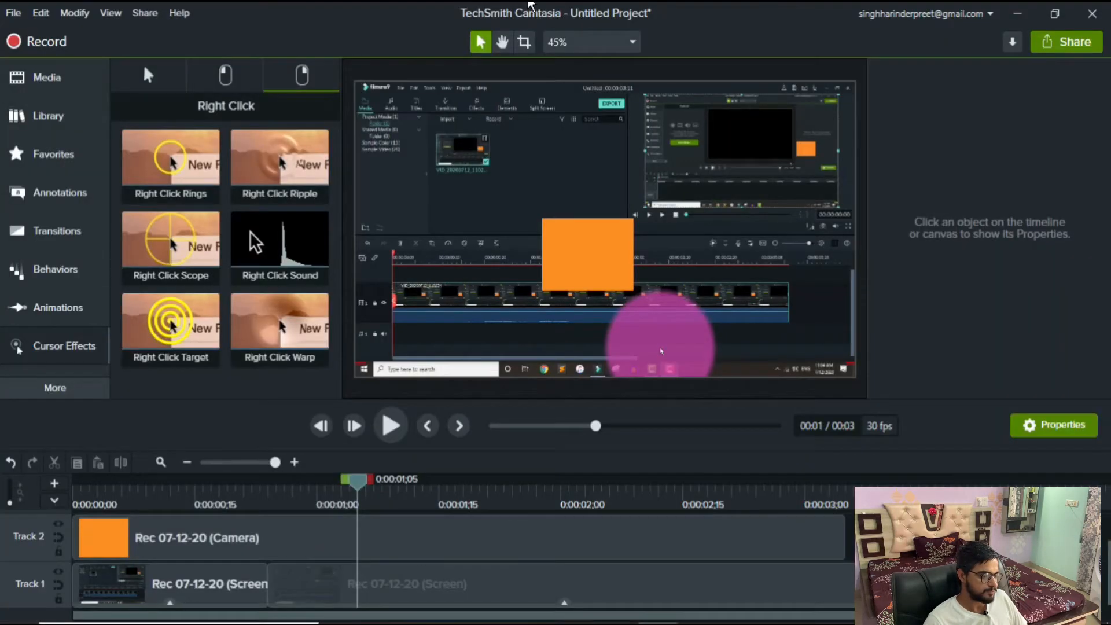
left_click(44, 154)
left_click(45, 202)
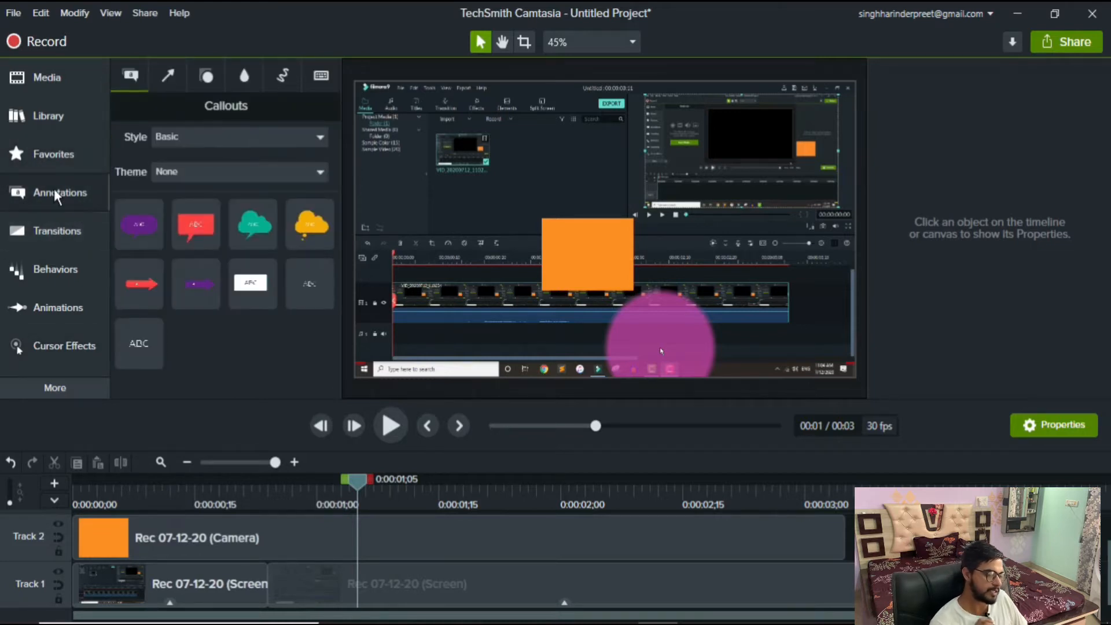
left_click(208, 137)
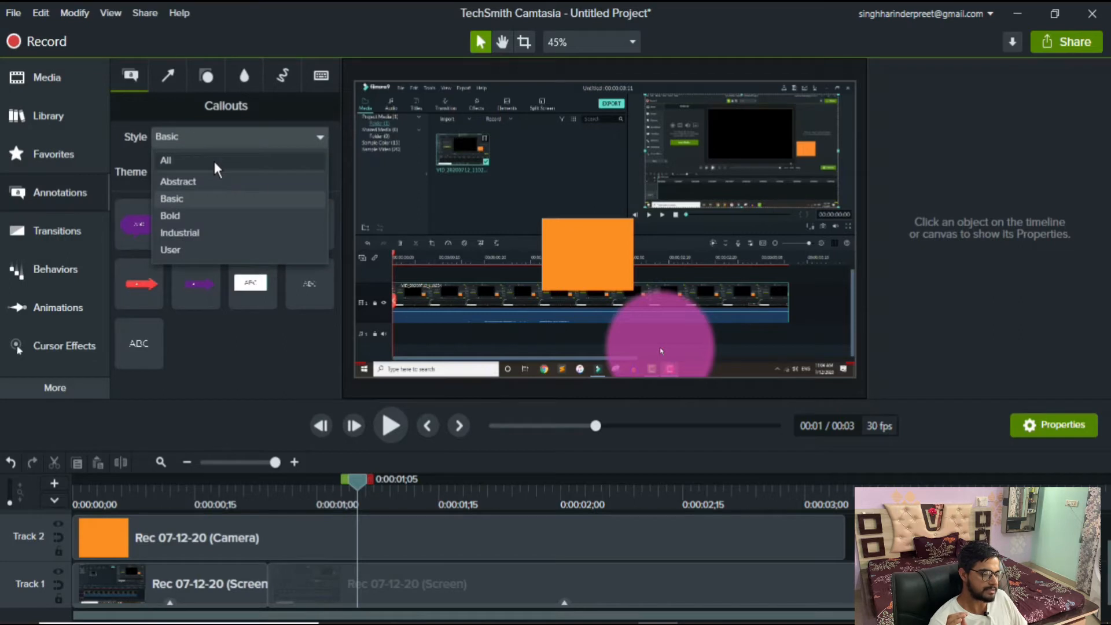
left_click(214, 161)
scroll(132, 303, "down", 3)
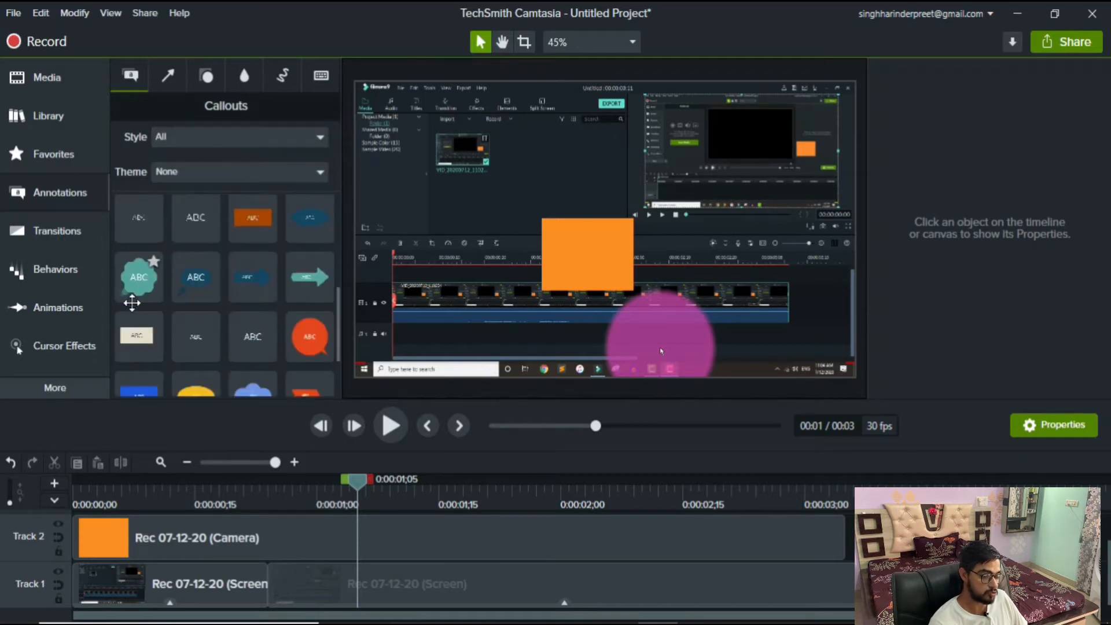
left_click_drag(132, 298, 543, 253)
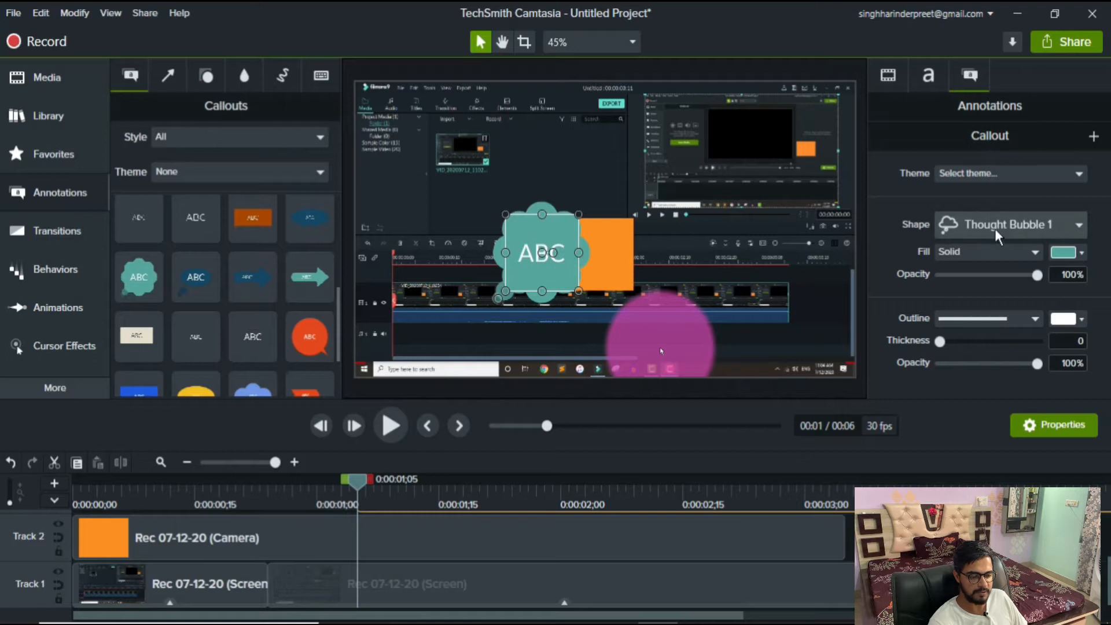
Check the callout's theme choices and open its ABC text for editing to view the text properties
left_click(981, 172)
left_click(902, 195)
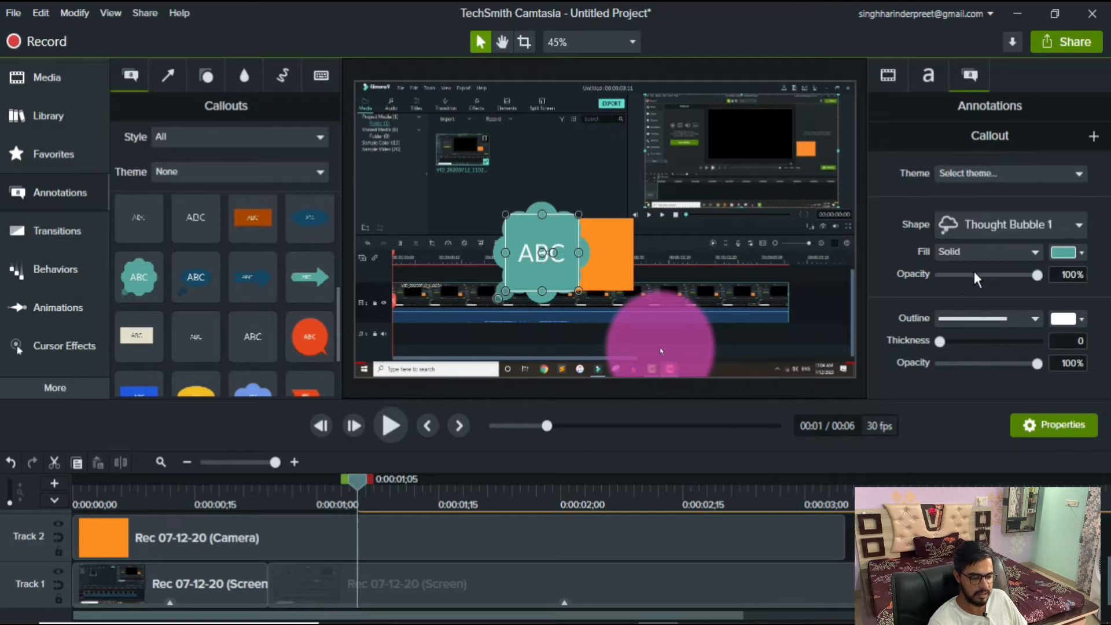
double_click(531, 246)
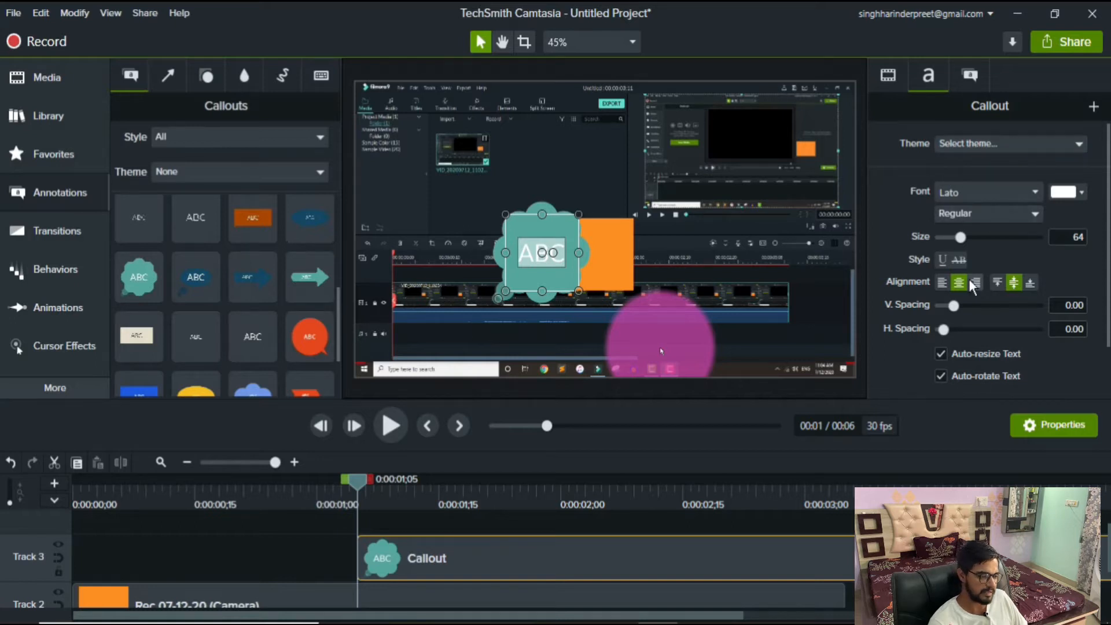
Browse the intros and icons in the Camtasia 2020 library and preview the Stationary intro
left_click(42, 114)
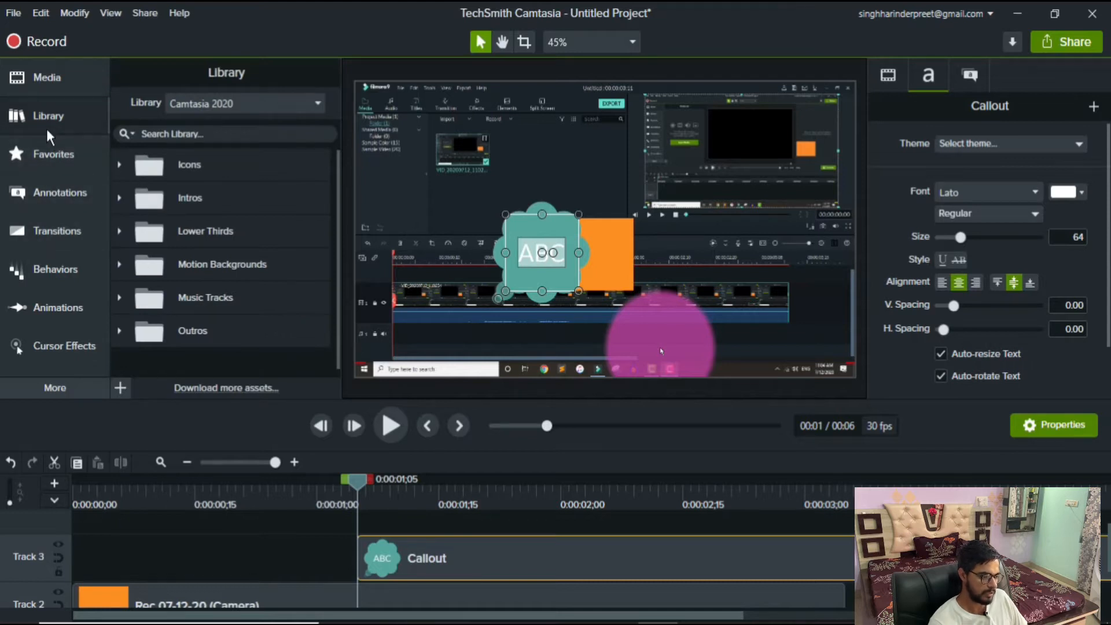
left_click(119, 197)
scroll(232, 268, "down", 6)
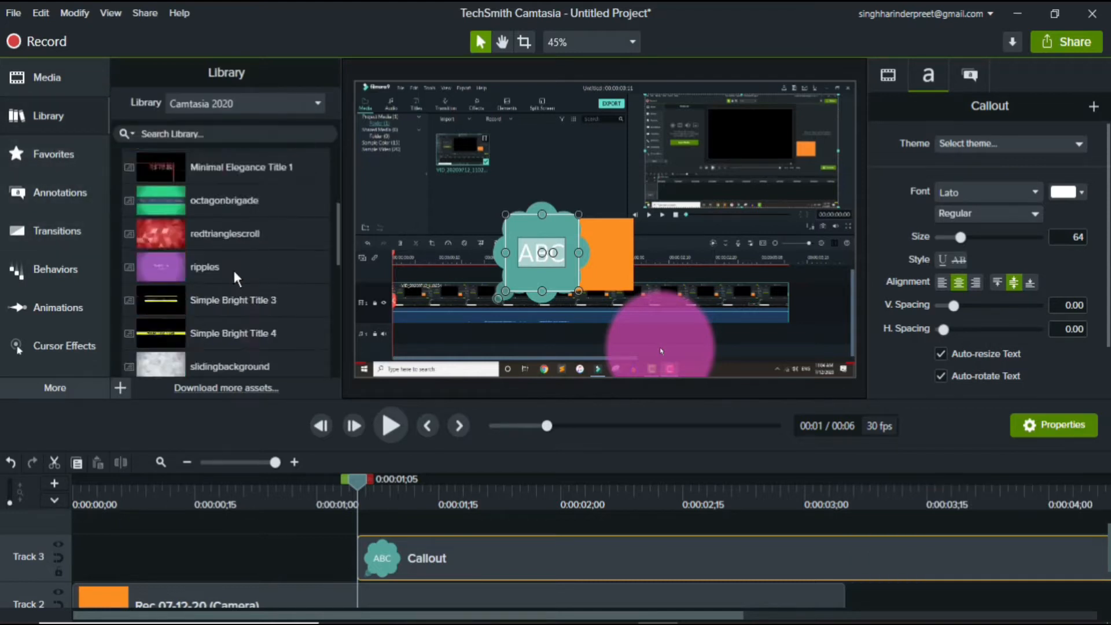
left_click(120, 326)
scroll(174, 289, "up", 10)
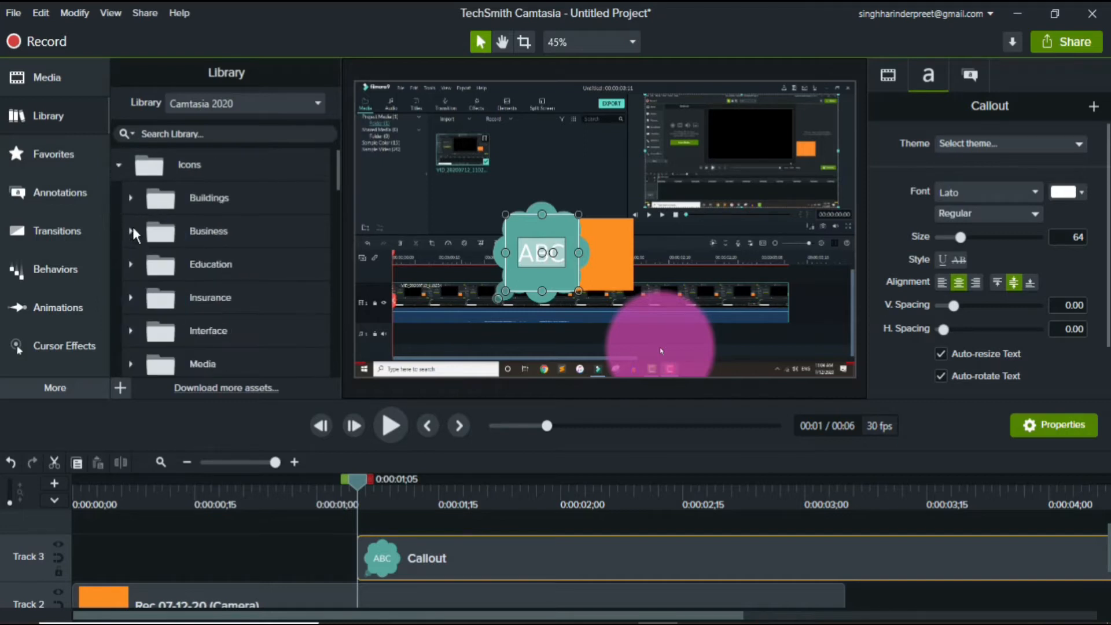
scroll(221, 289, "down", 8)
scroll(222, 269, "up", 2)
scroll(221, 266, "down", 3)
double_click(185, 282)
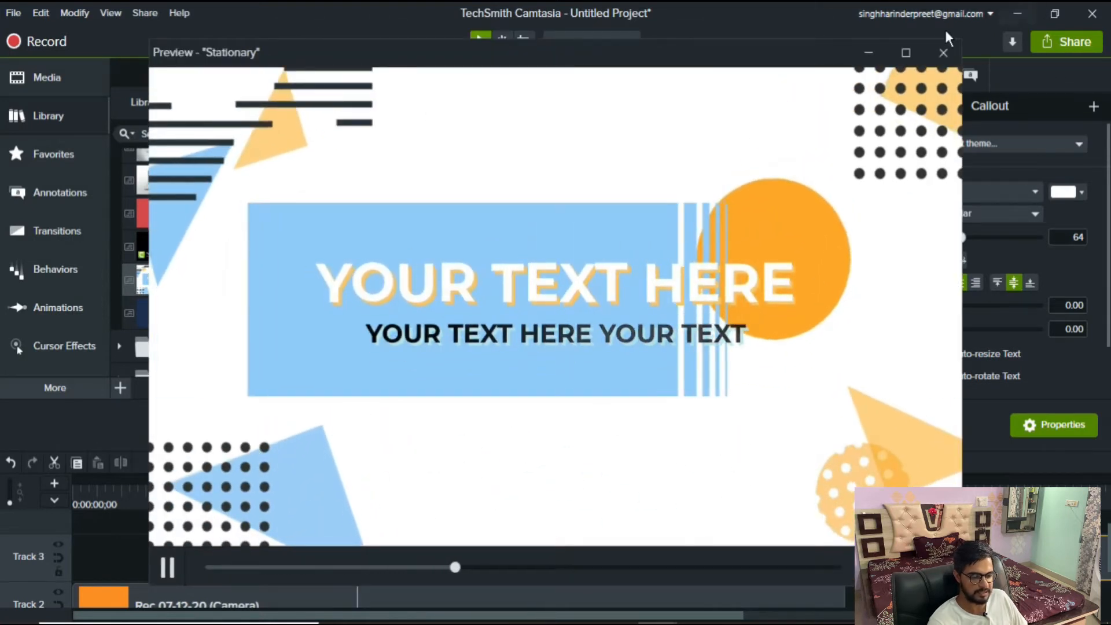
left_click(943, 53)
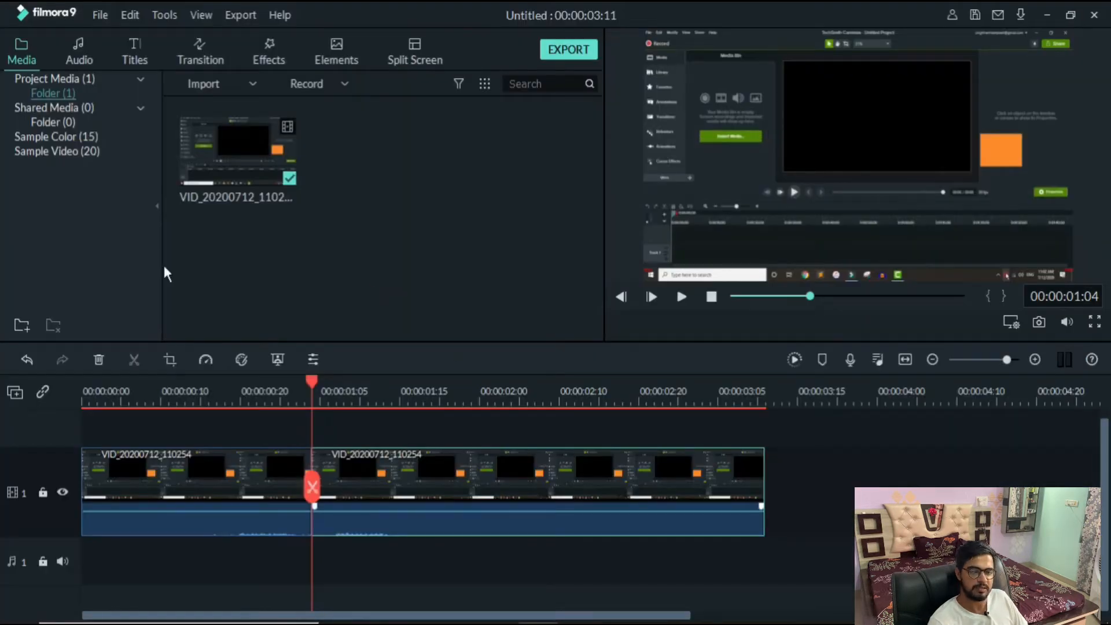
In Filmora, browse the included titles, the End Credits category and the New Conc... category, and preview New LowerThirds 1
left_click(153, 80)
left_click(147, 56)
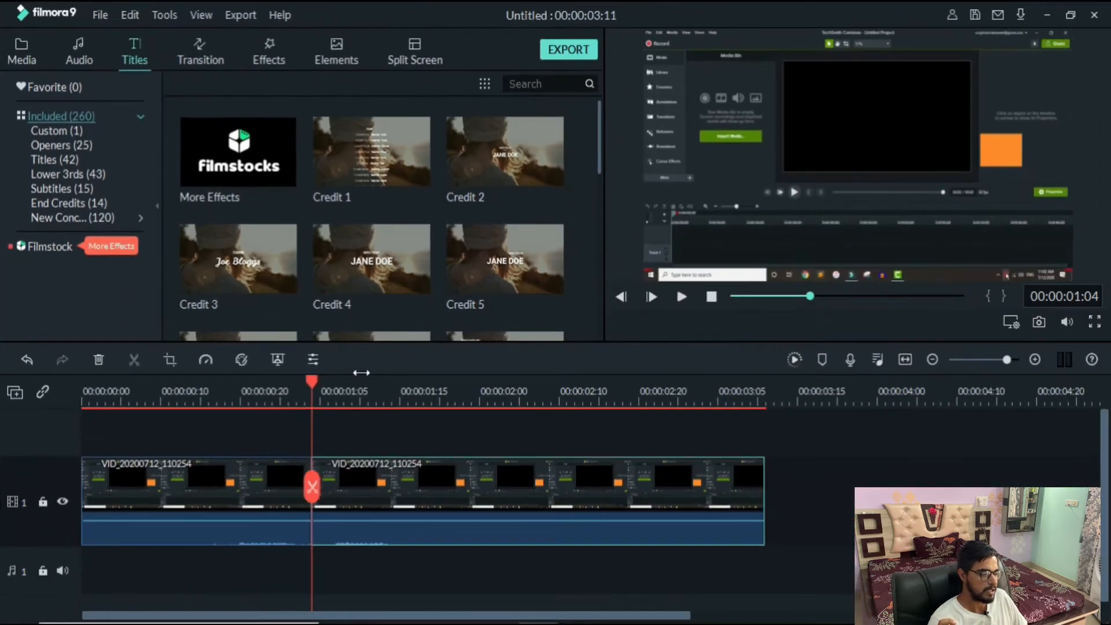
left_click(43, 190)
left_click(67, 204)
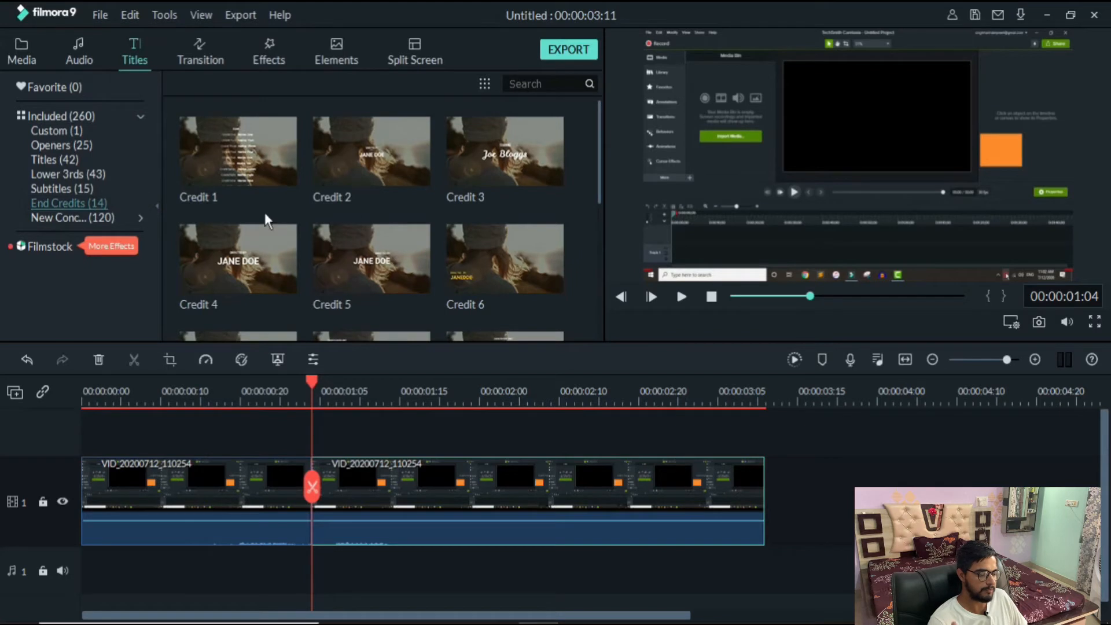
left_click(67, 213)
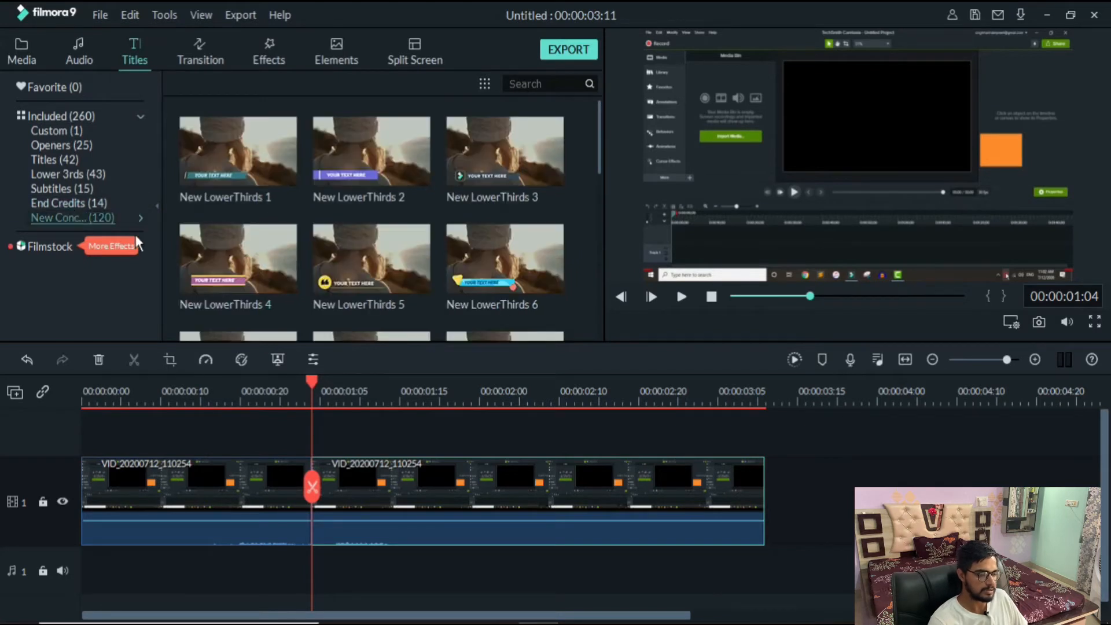
left_click(194, 175)
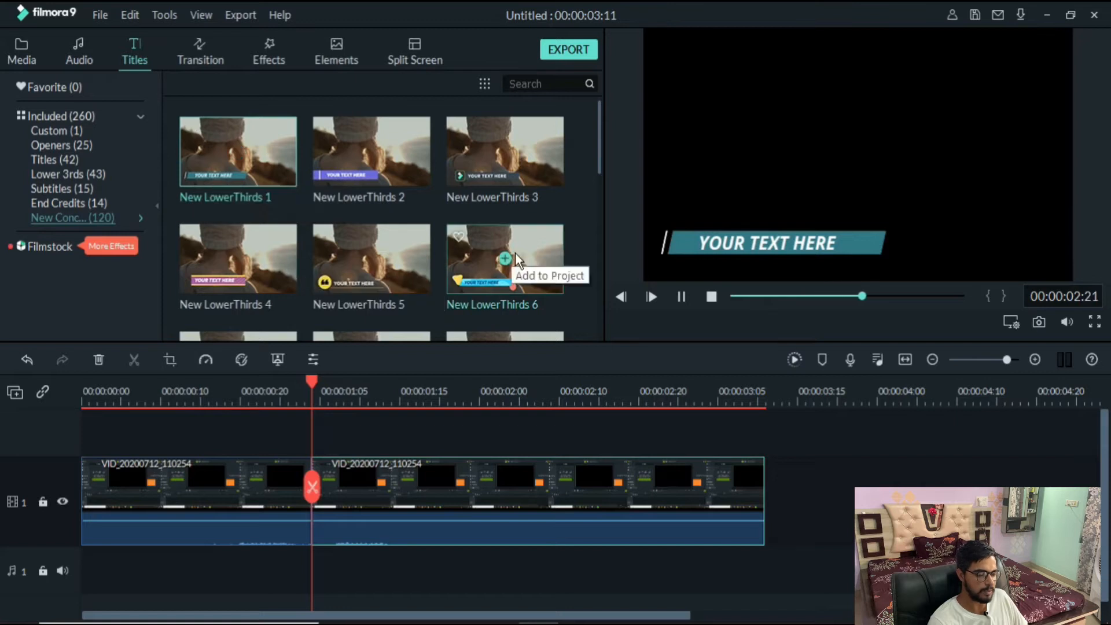
Add the New LowerThirds 6 title on video track 2 and shorten it to end before the clip below ends
left_click_drag(473, 265, 317, 455)
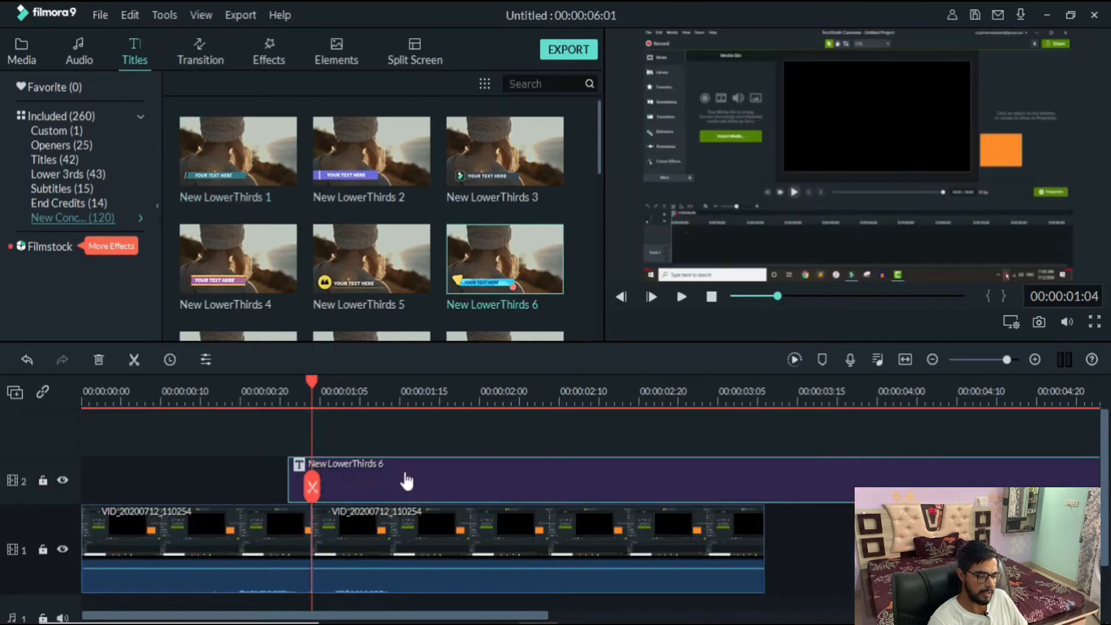
scroll(653, 390, "down", 3)
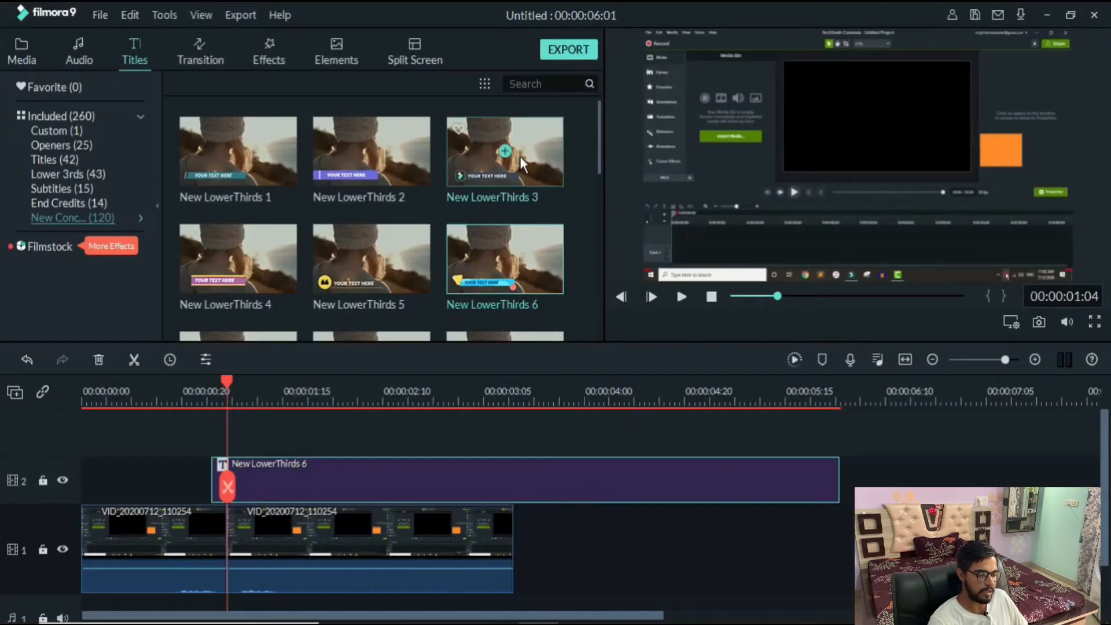
left_click_drag(352, 259, 366, 484)
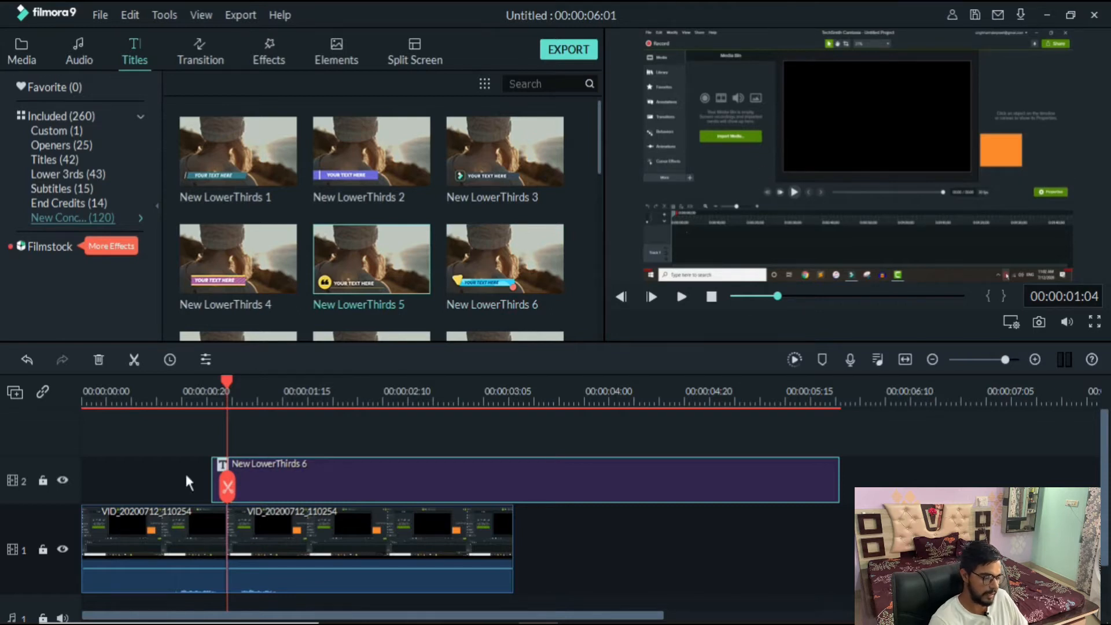
left_click_drag(228, 380, 203, 380)
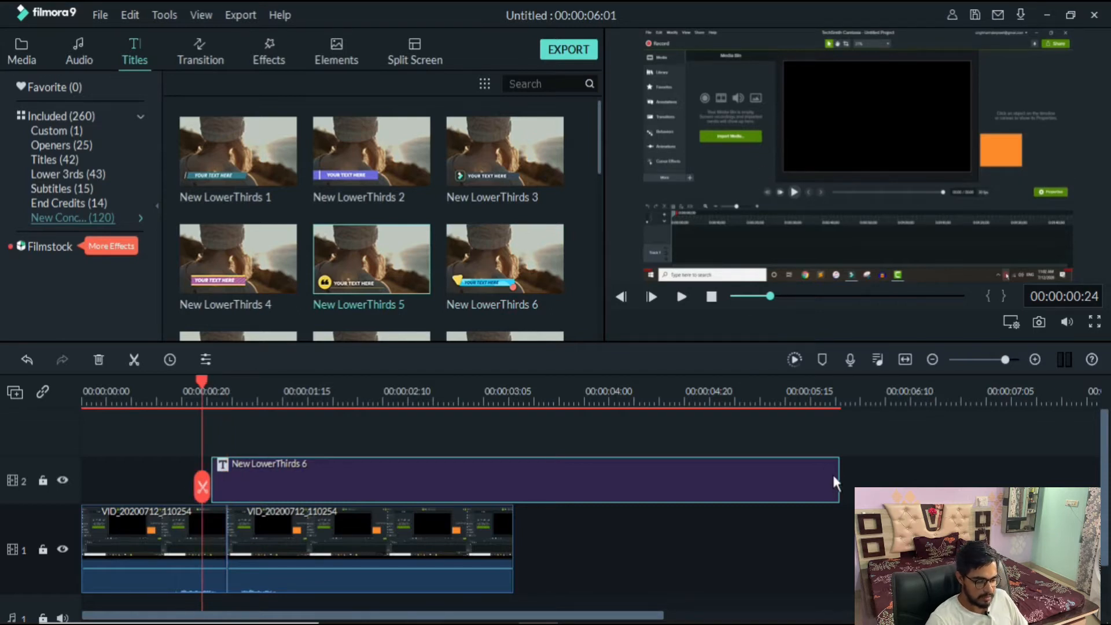
left_click_drag(841, 483, 432, 480)
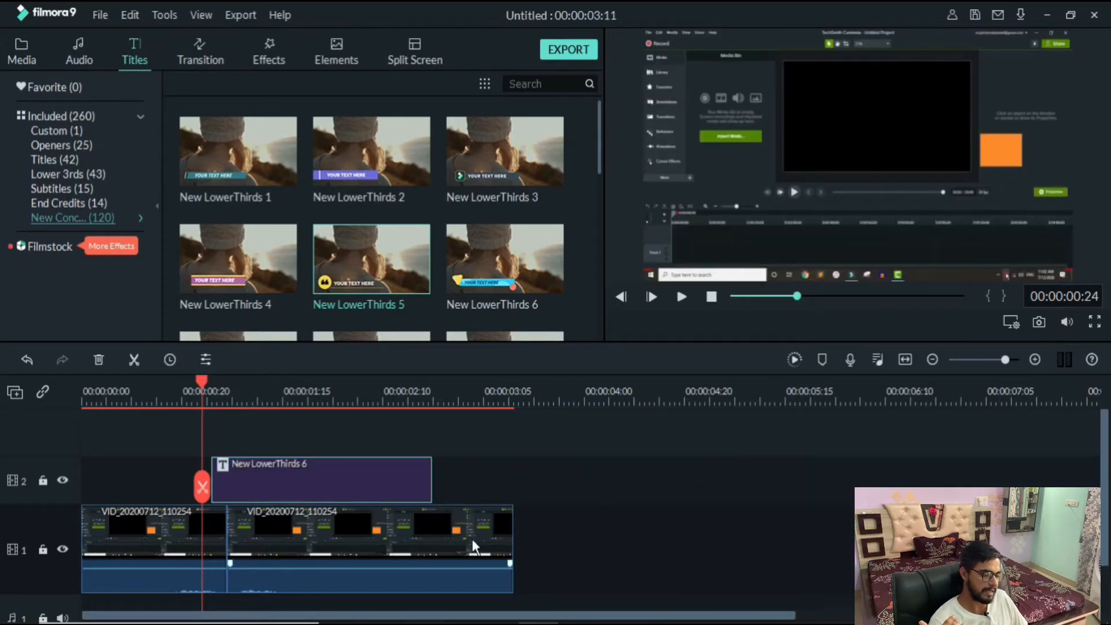
Move the playhead to 00:00:01:11 and open the lower third's YOUR TEXT HERE text in the advanced text editor
left_click_drag(203, 380, 262, 382)
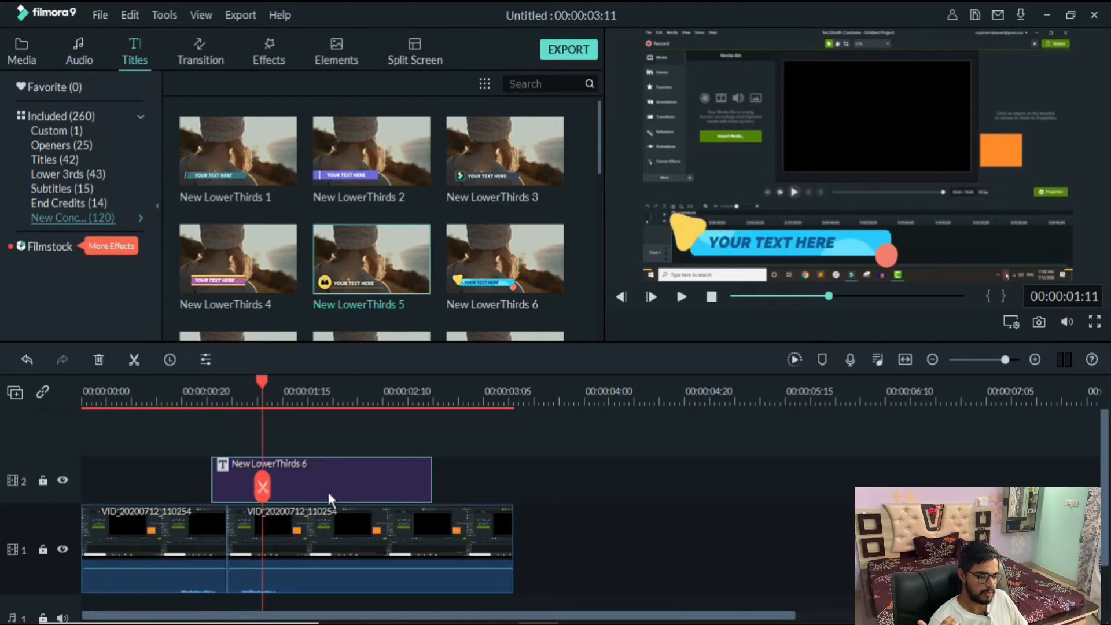
double_click(785, 240)
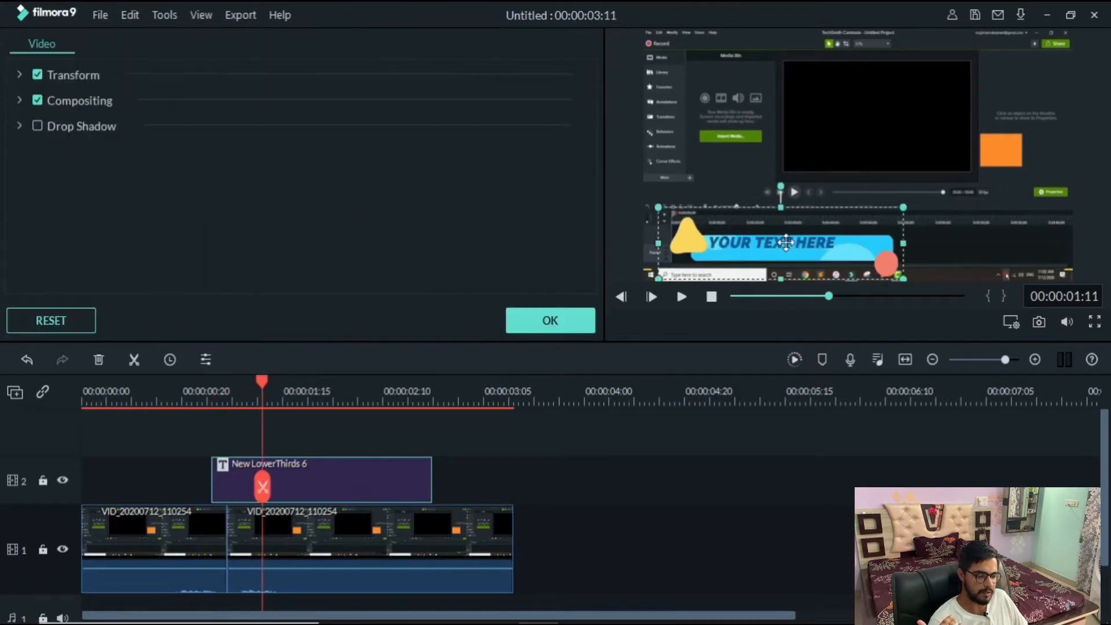
double_click(786, 242)
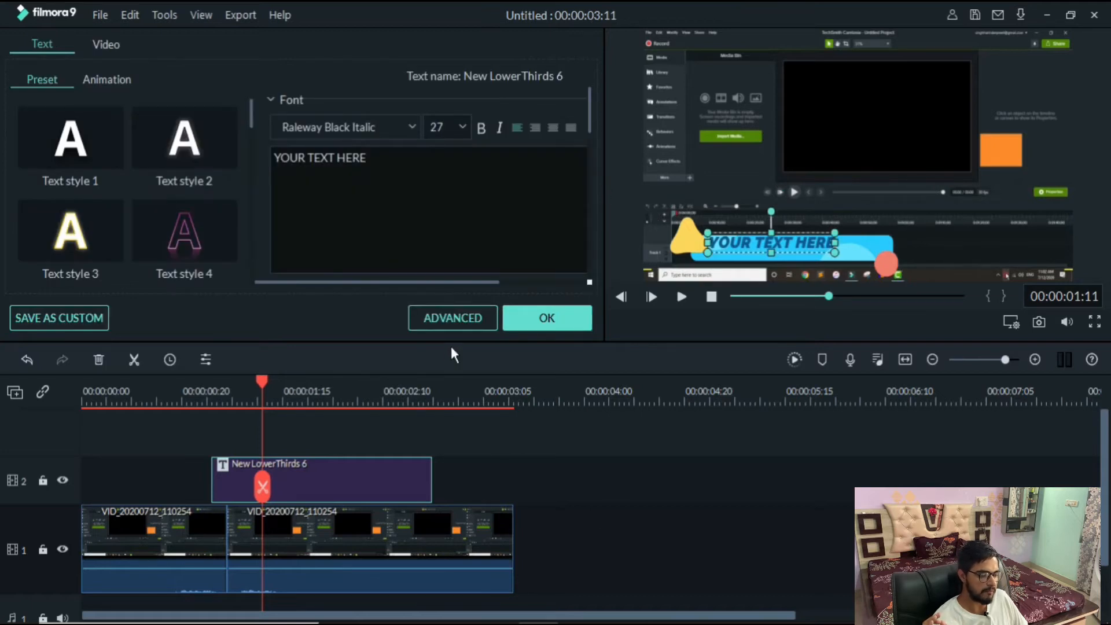
left_click(455, 322)
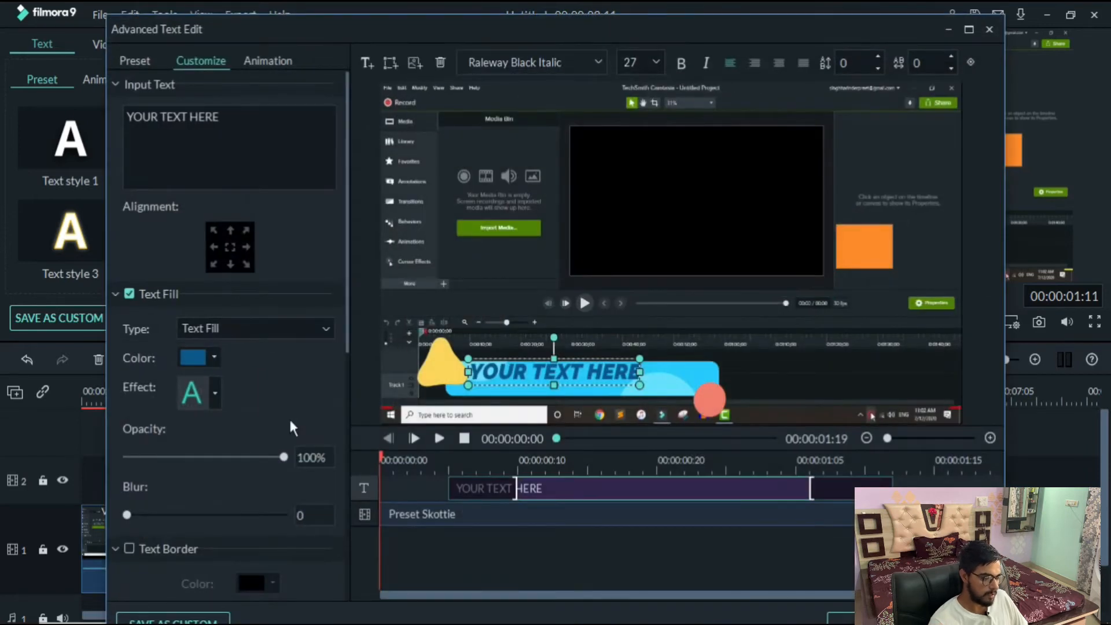
Give the title text a gradient fill from purple to blue at an angle of 17°
left_click(234, 341)
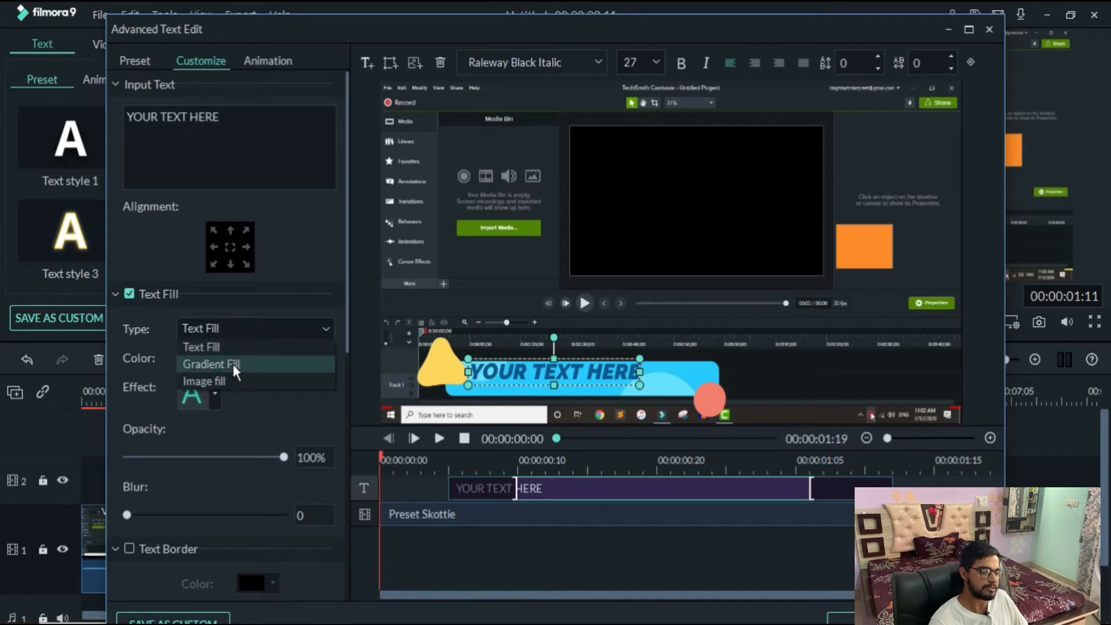
left_click(233, 363)
left_click(215, 359)
left_click(263, 396)
left_click(317, 361)
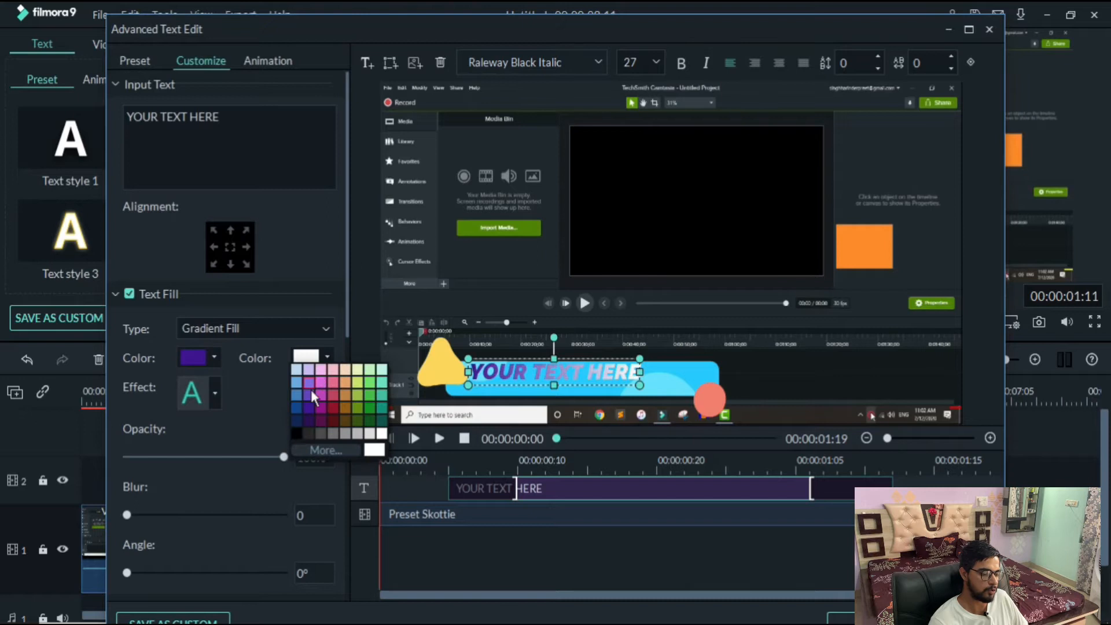
left_click(293, 394)
left_click_drag(126, 573, 151, 574)
Look over the title's font choices and its text border and text shadow settings
left_click(529, 62)
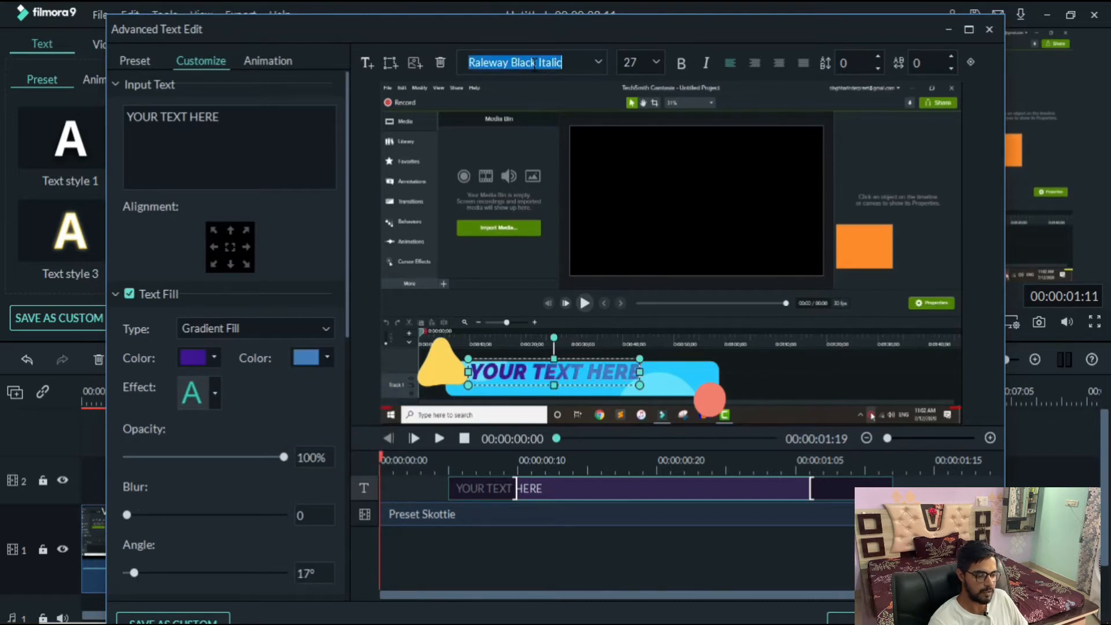
scroll(535, 63, "up", 3)
scroll(535, 63, "down", 3)
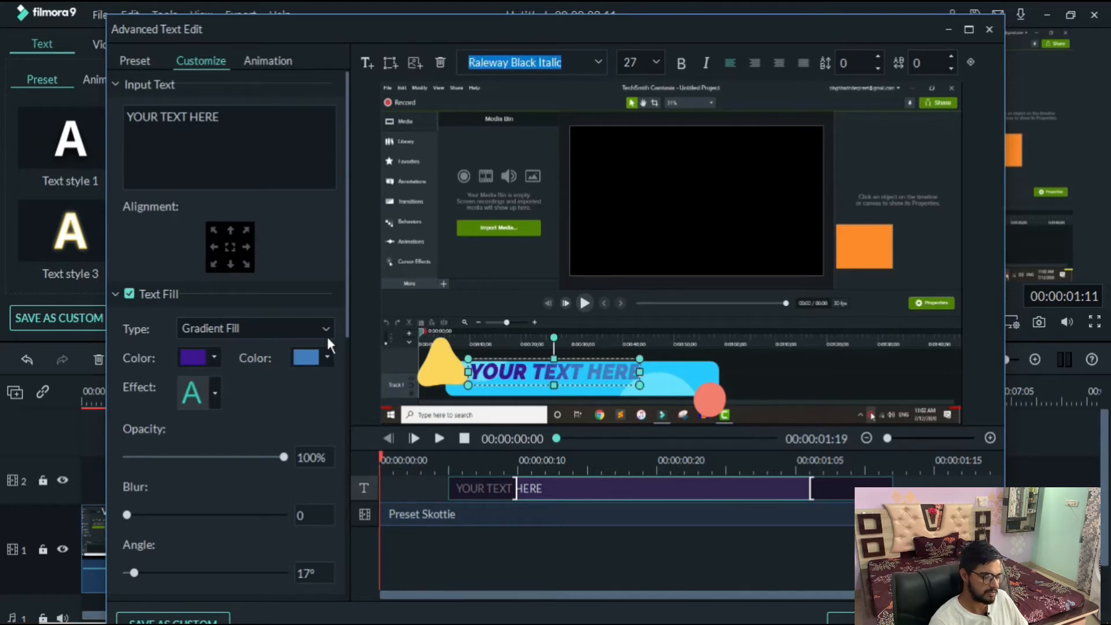
scroll(327, 335, "down", 6)
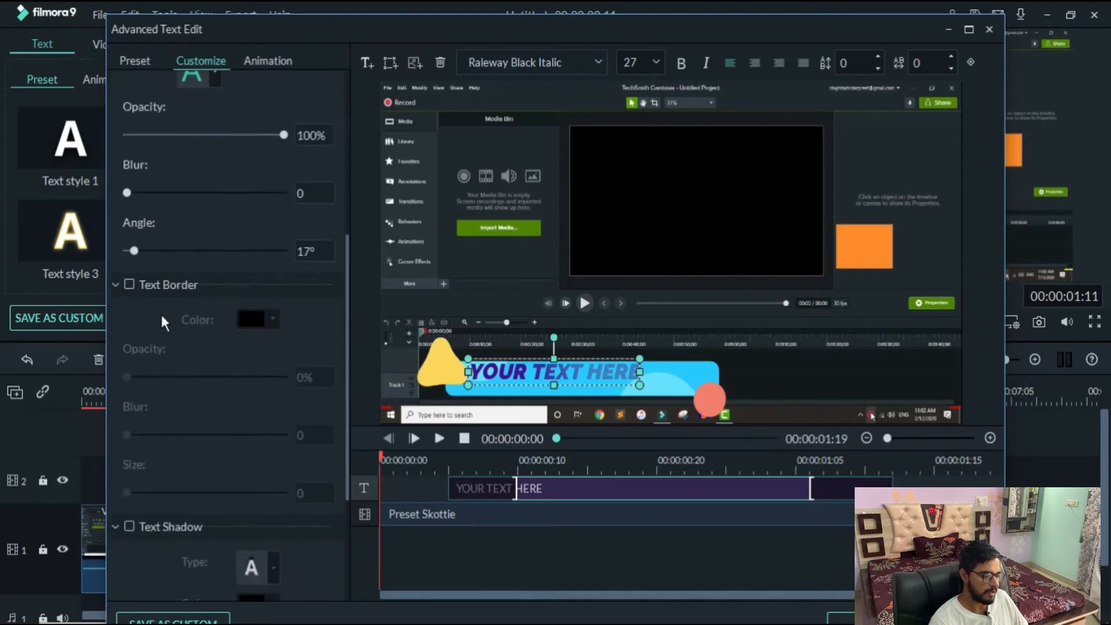
scroll(185, 321, "down", 4)
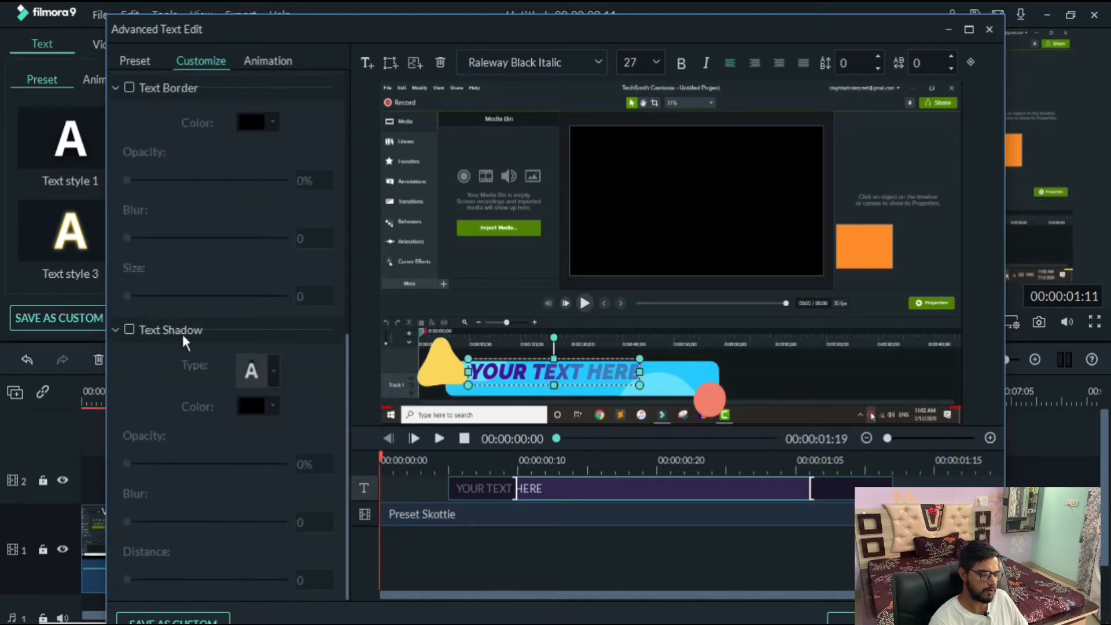
Apply the Doomo Design animation to the title text and move the title editor's playhead to 00:00:00:04
left_click(270, 61)
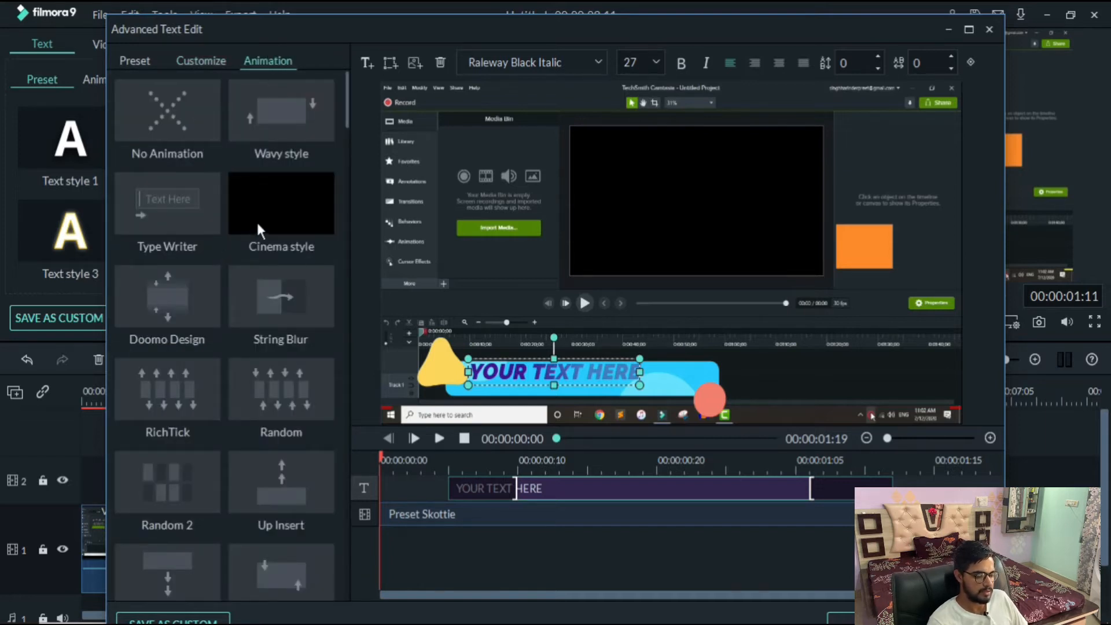
left_click(171, 312)
left_click_drag(381, 451, 434, 455)
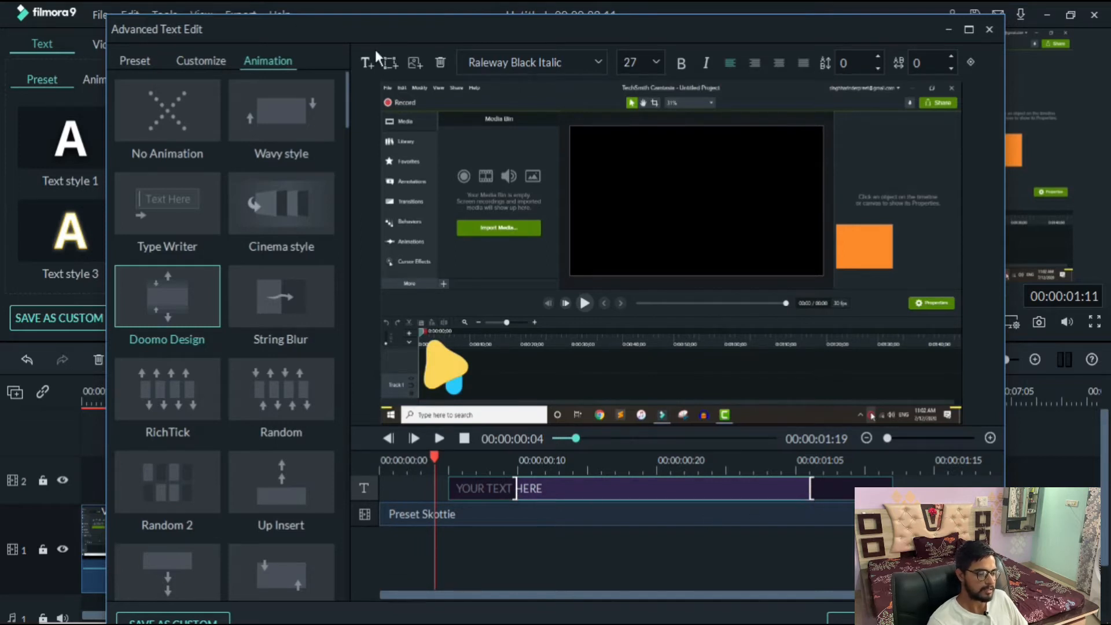
Check the shapes that can be added to the title and accept the title edits
left_click(393, 62)
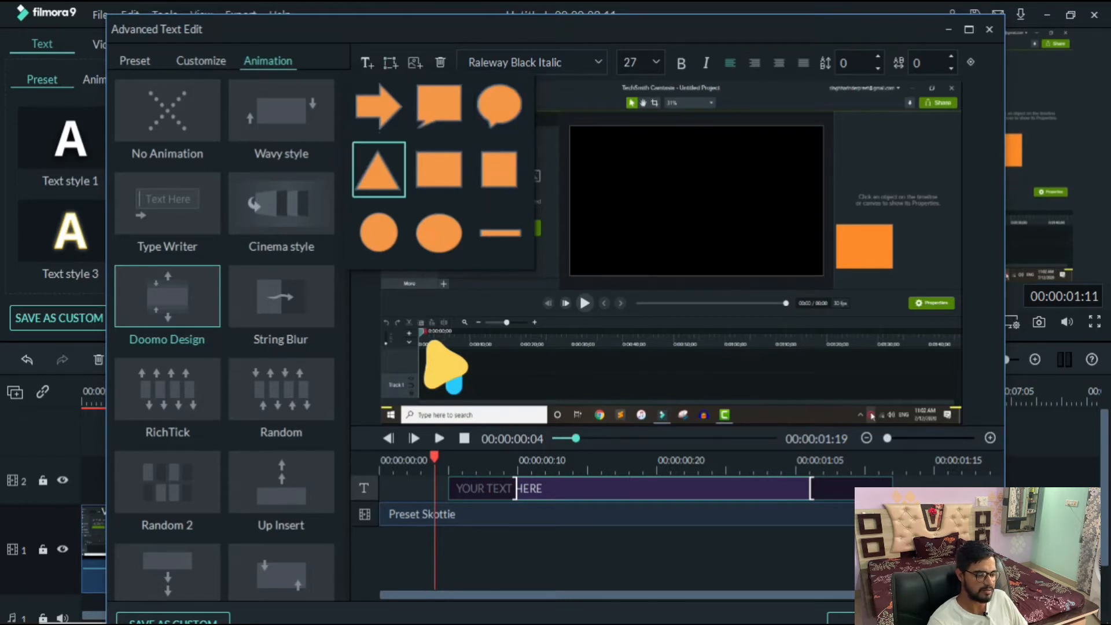
left_click(766, 285)
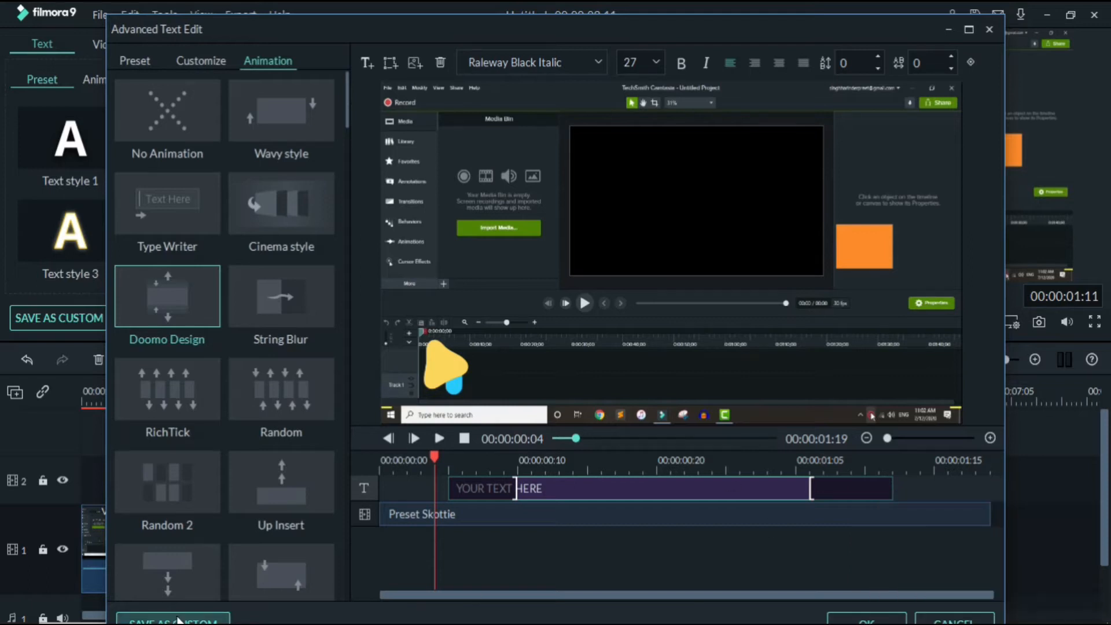
left_click(866, 619)
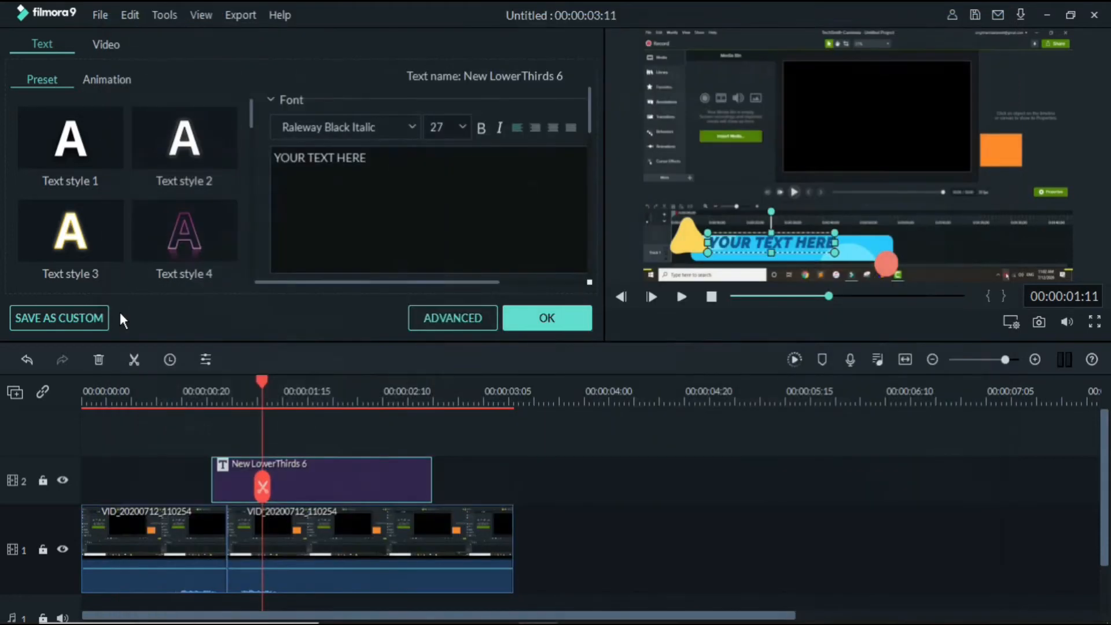
left_click(547, 318)
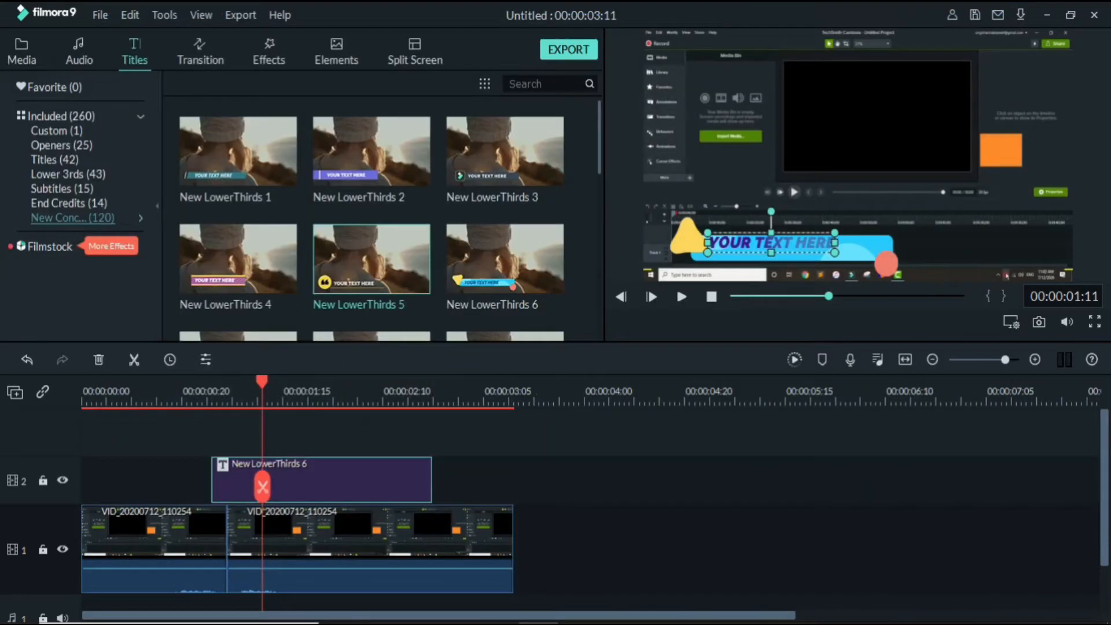
Browse the transition categories and preview the Dissolve and Linear 14 transitions
left_click(201, 51)
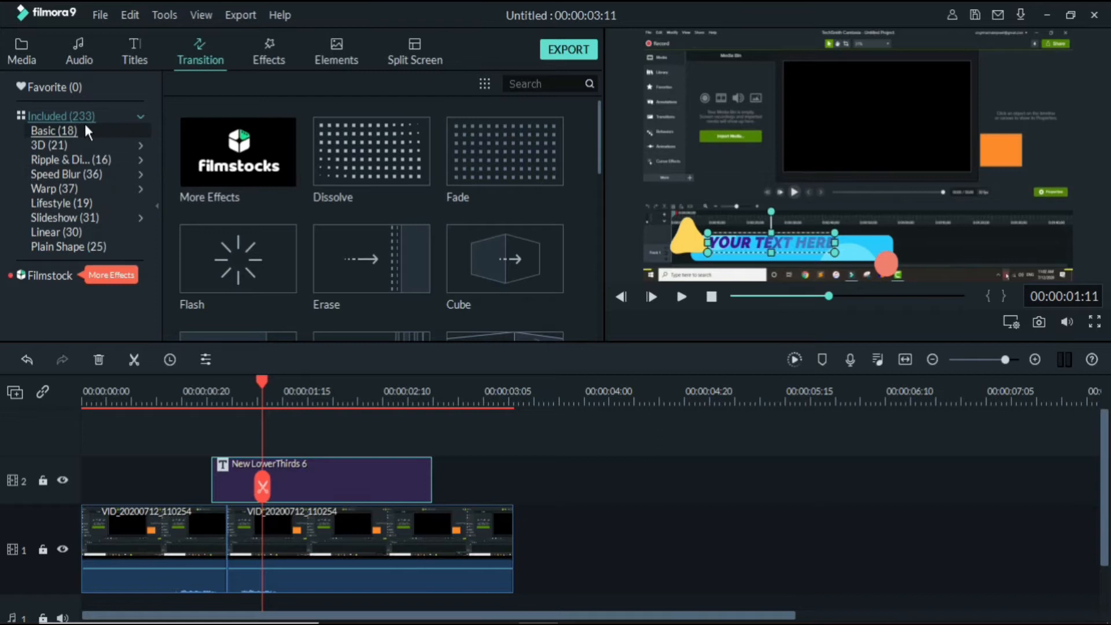
left_click(359, 161)
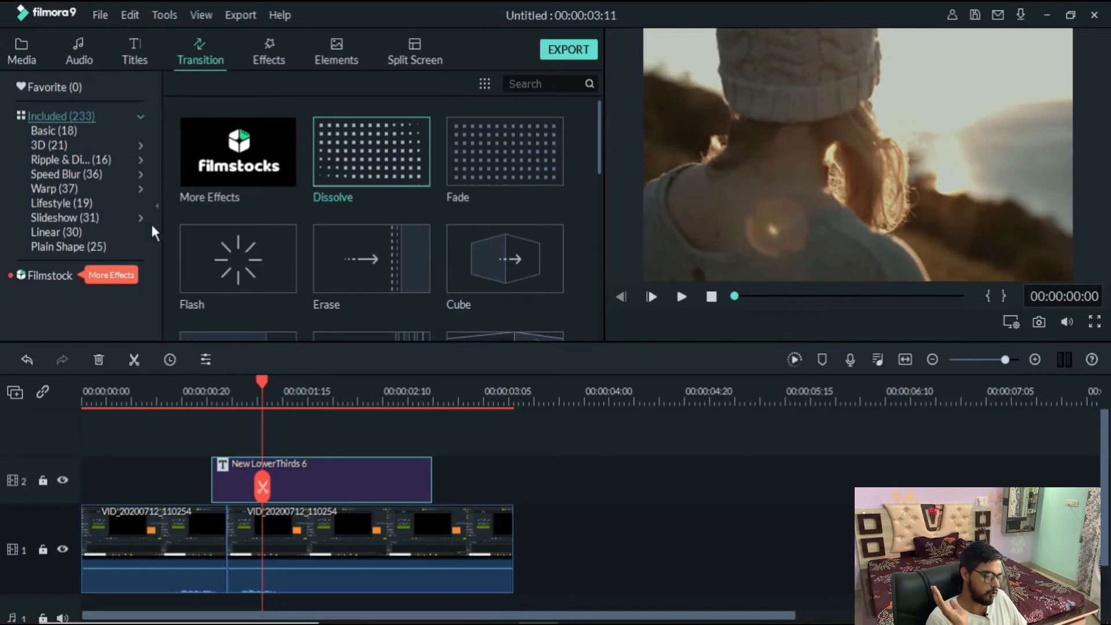
left_click(69, 232)
left_click(363, 259)
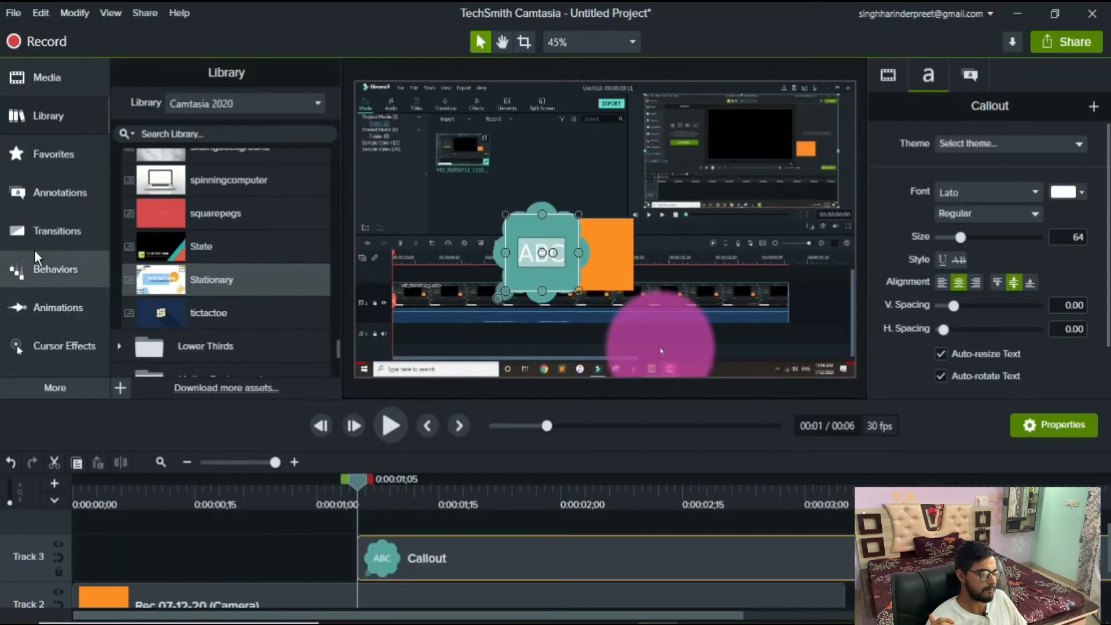
Switch to Camtasia and look through its full set of transitions
left_click(36, 232)
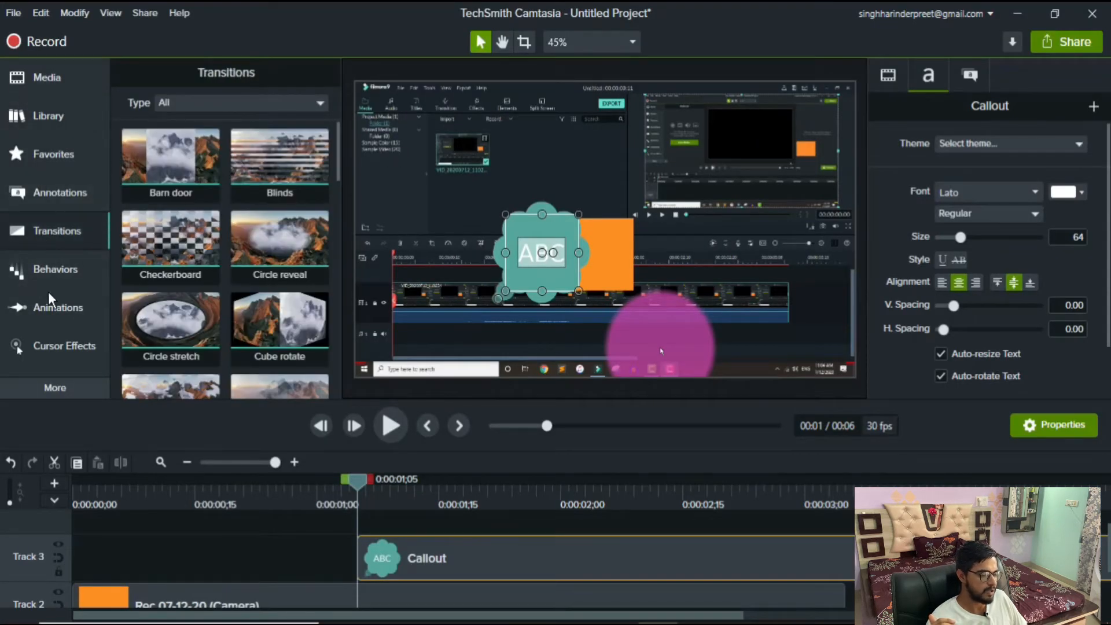
scroll(274, 243, "down", 8)
scroll(274, 229, "down", 9)
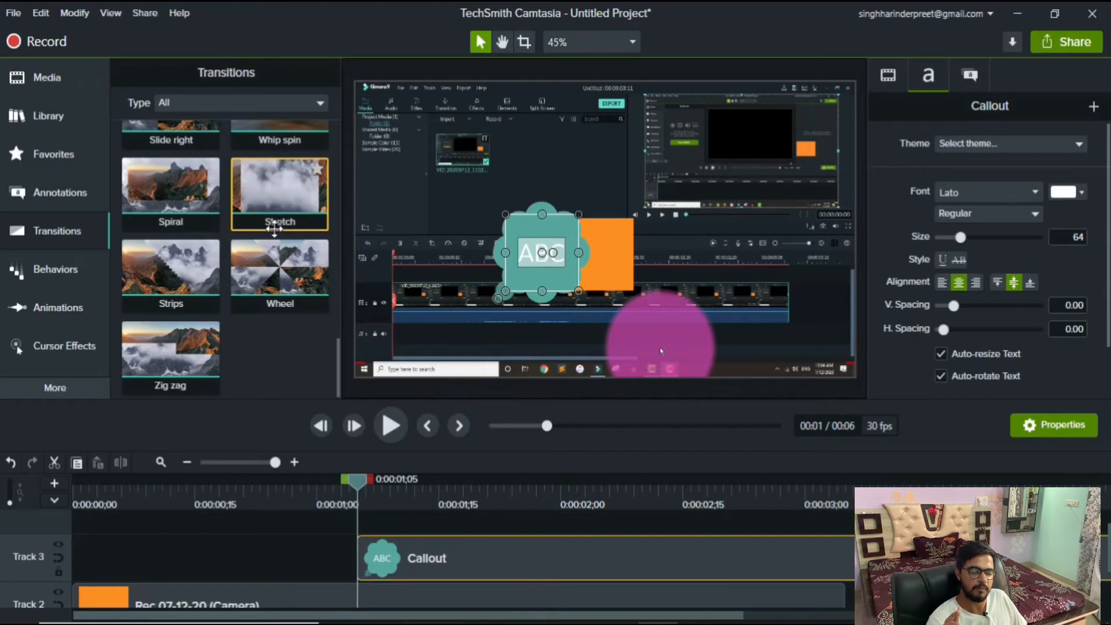
Look through the annotation types: callouts, arrows and lines, shapes, blur and highlight, sketch motion and keystroke callouts
left_click(45, 197)
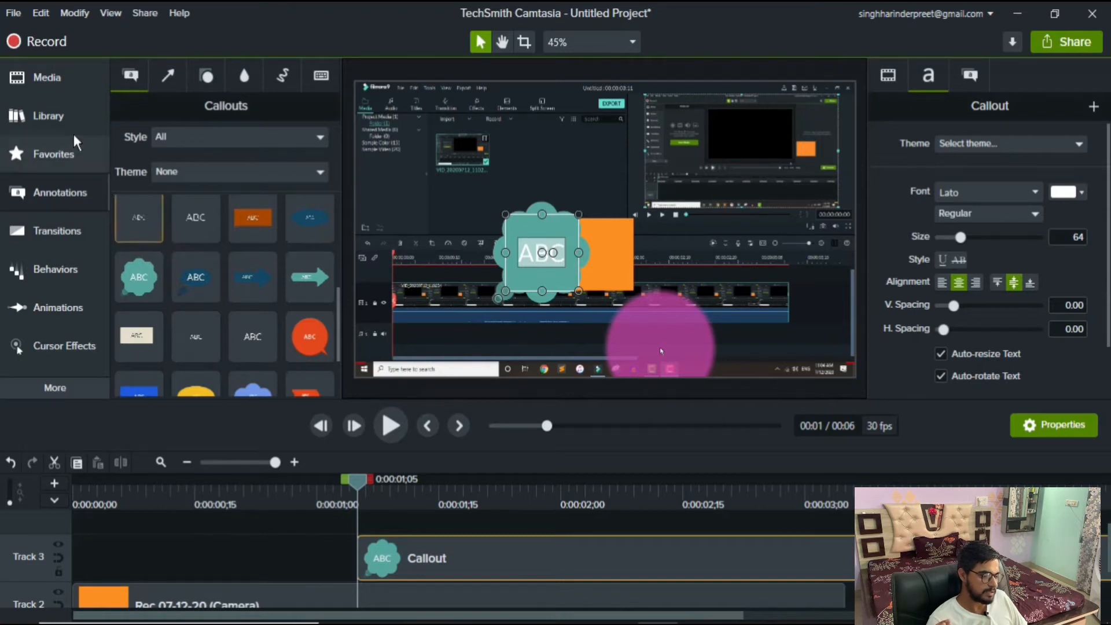
left_click(169, 75)
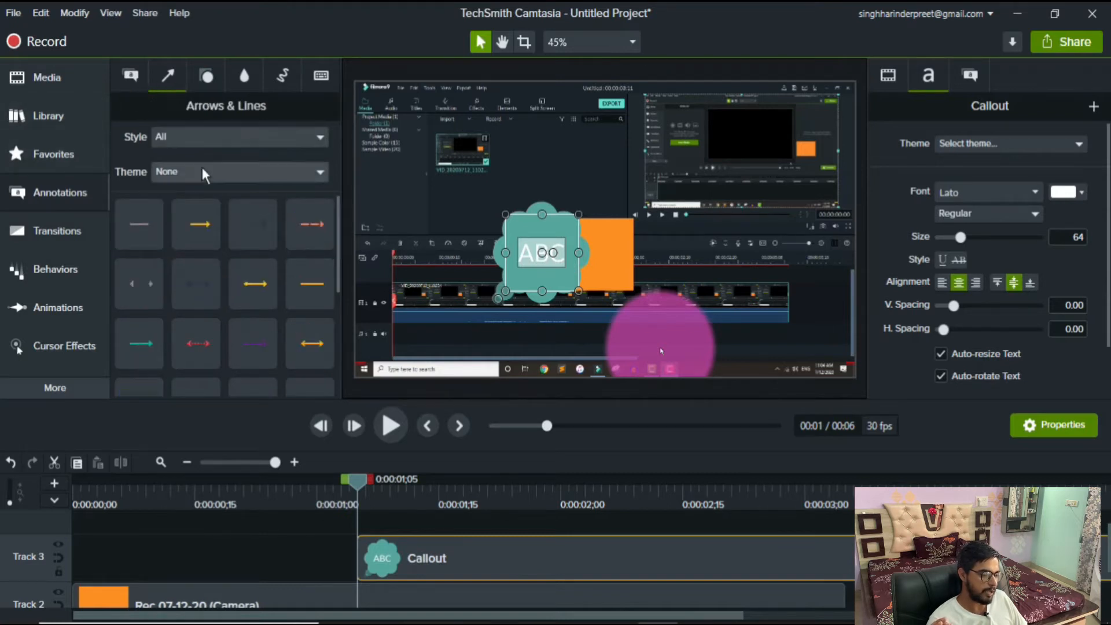
scroll(204, 291, "down", 3)
scroll(203, 291, "down", 1)
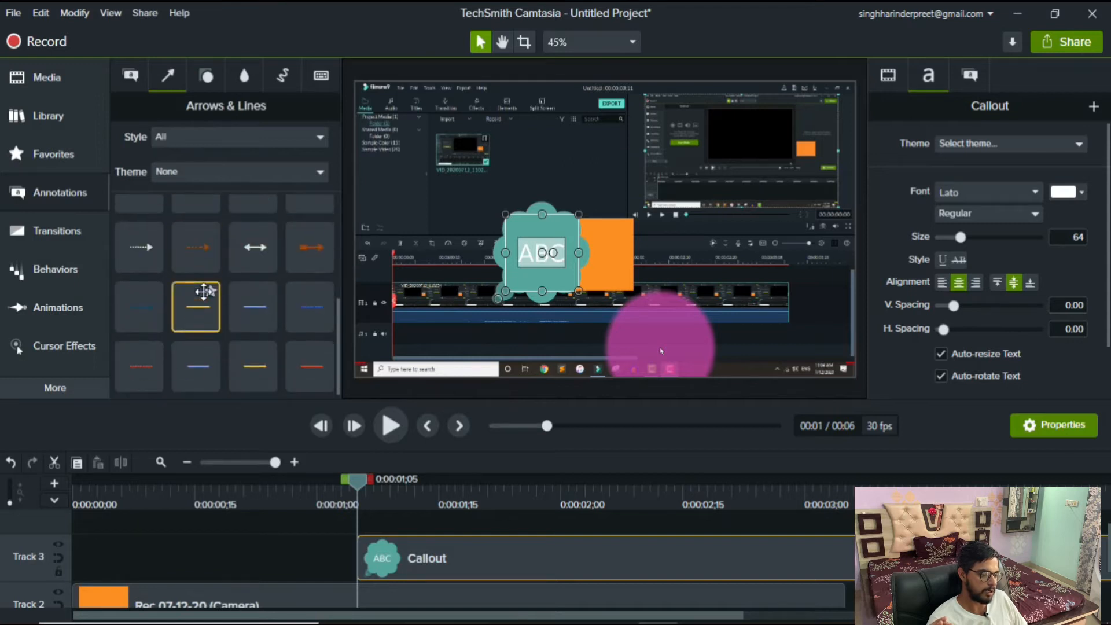
left_click(202, 83)
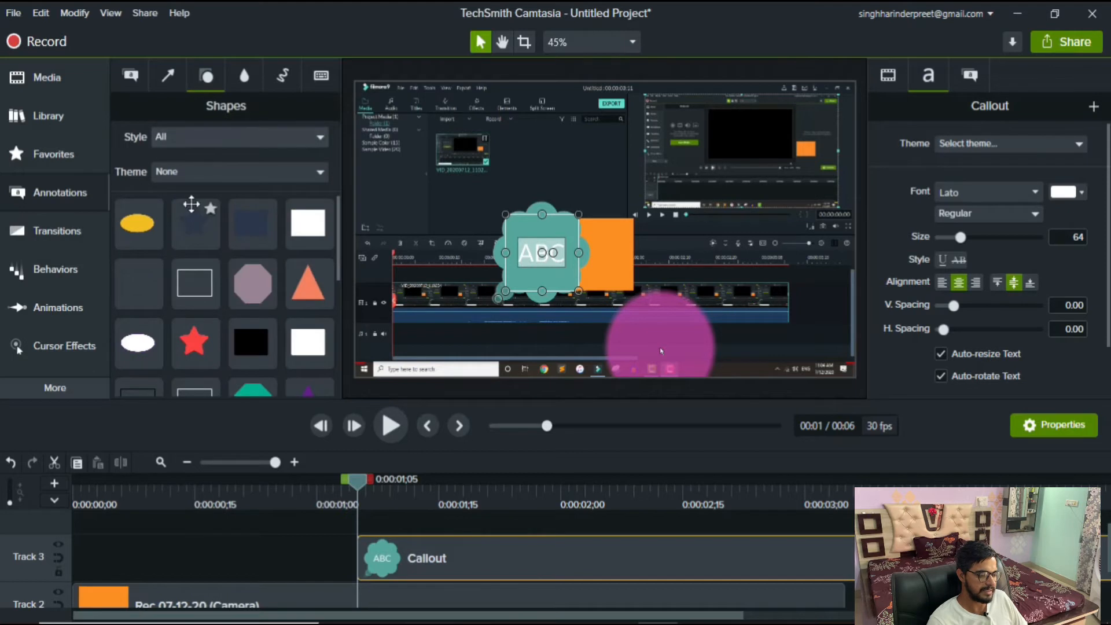
scroll(192, 301, "down", 2)
left_click(244, 77)
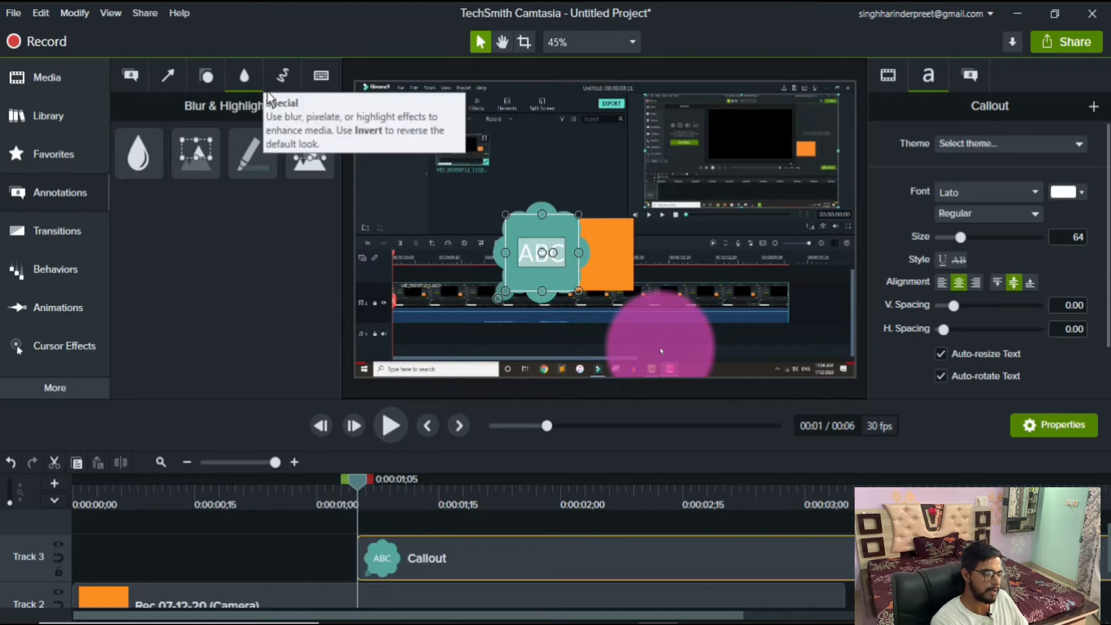
left_click(282, 77)
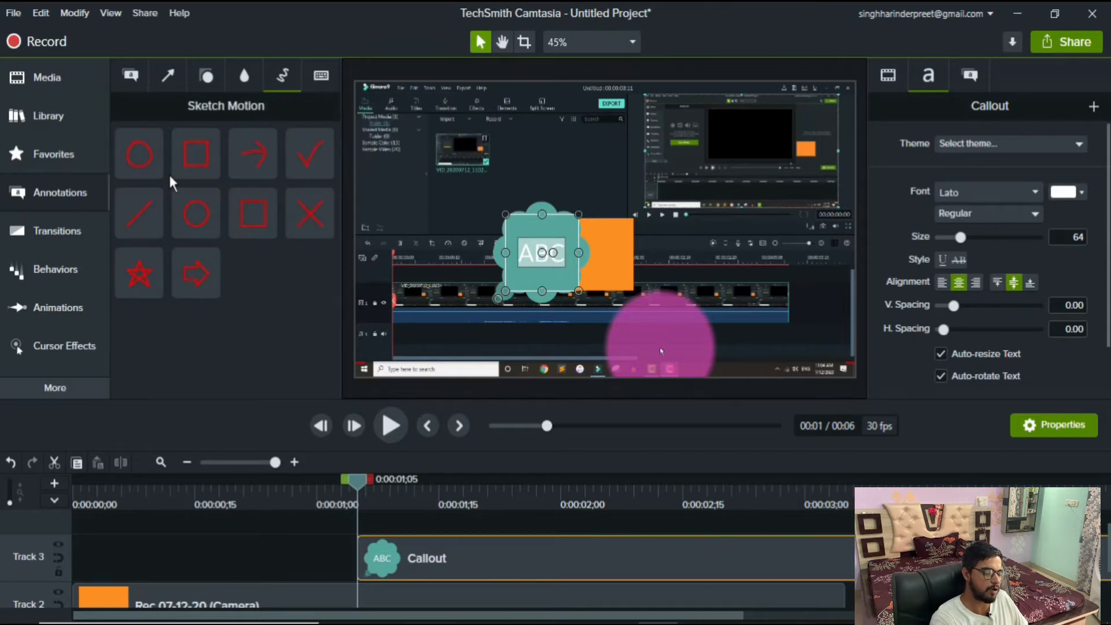
left_click(313, 86)
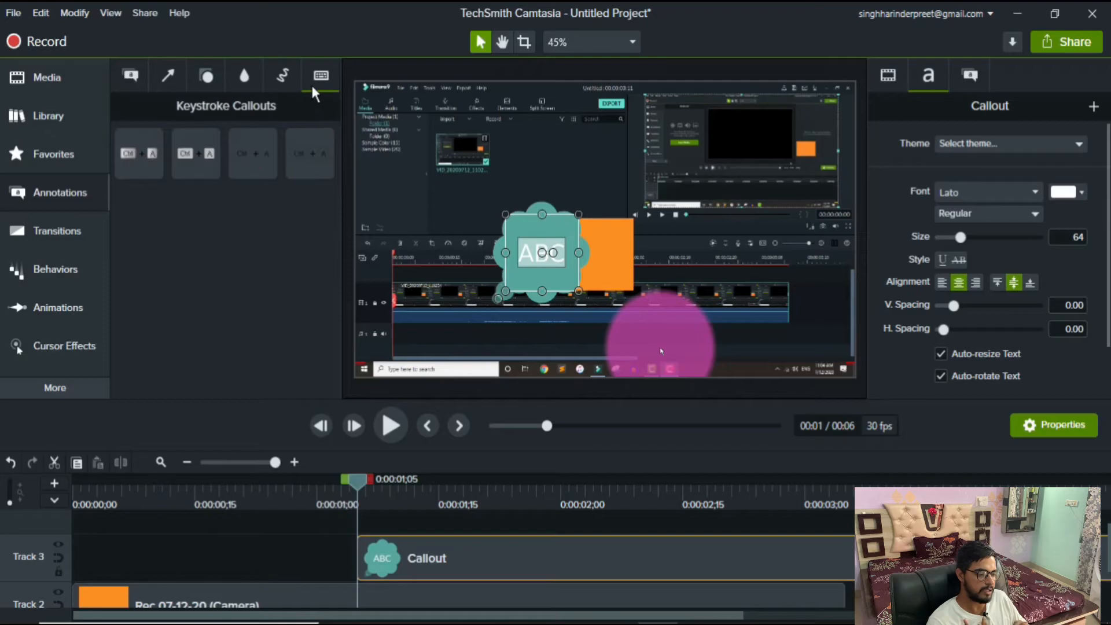
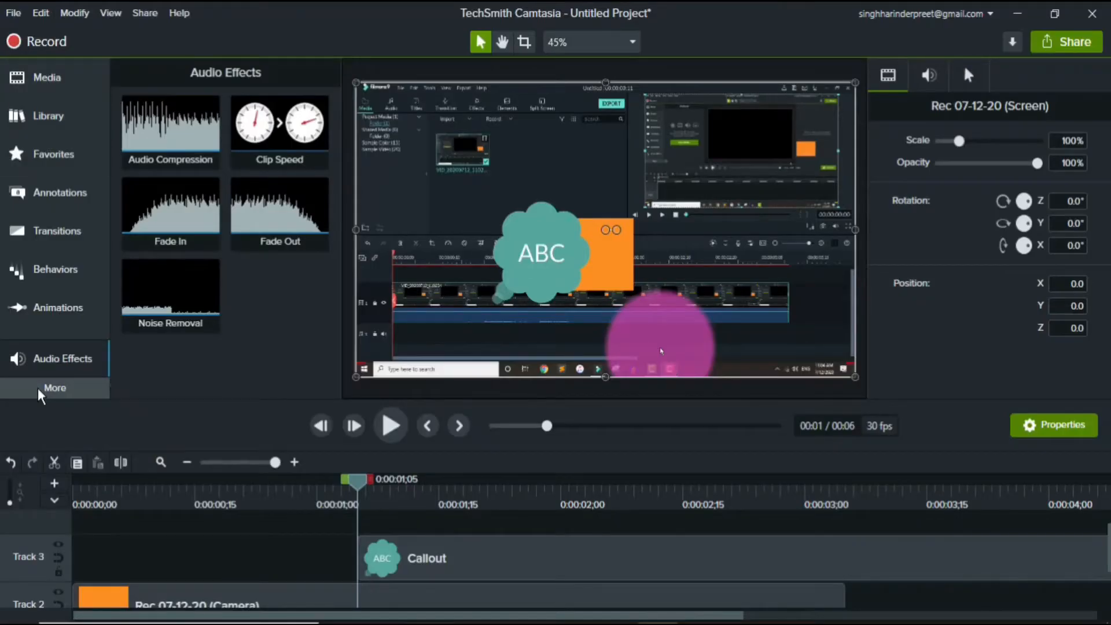
Apply the Color Adjustment visual effect to the screen recording and play back the result
left_click(52, 386)
left_click(202, 462)
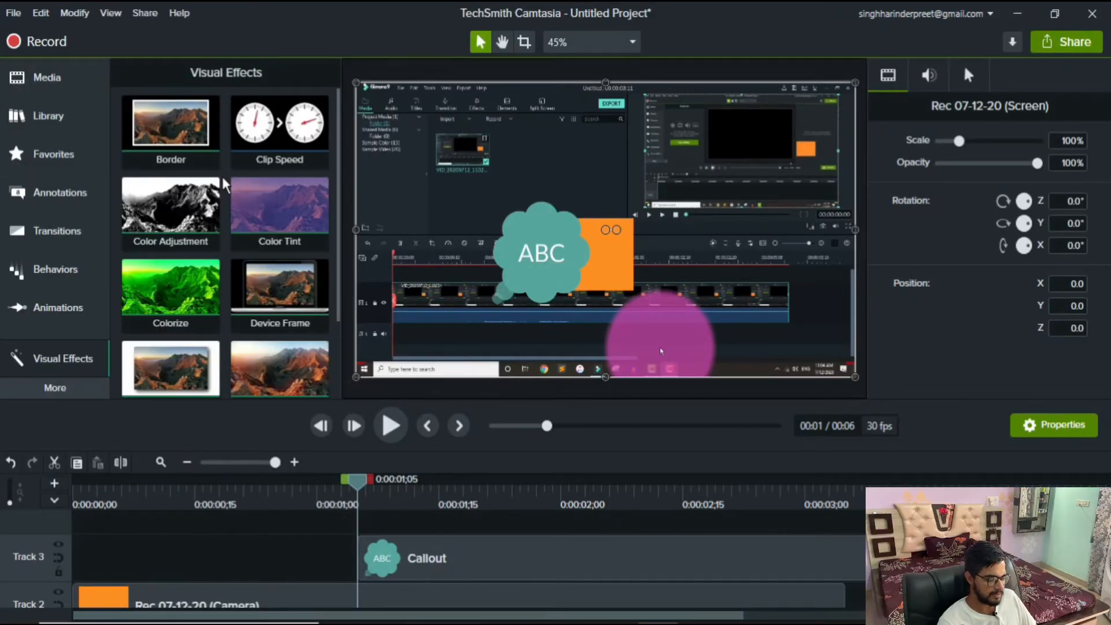
scroll(225, 186, "down", 1)
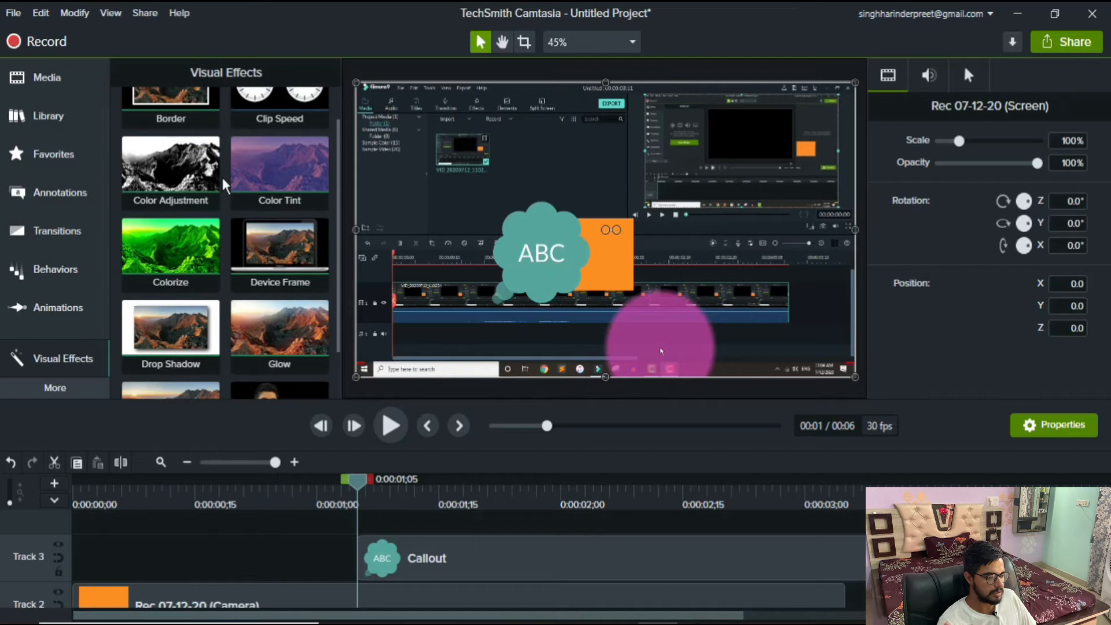
scroll(225, 186, "up", 1)
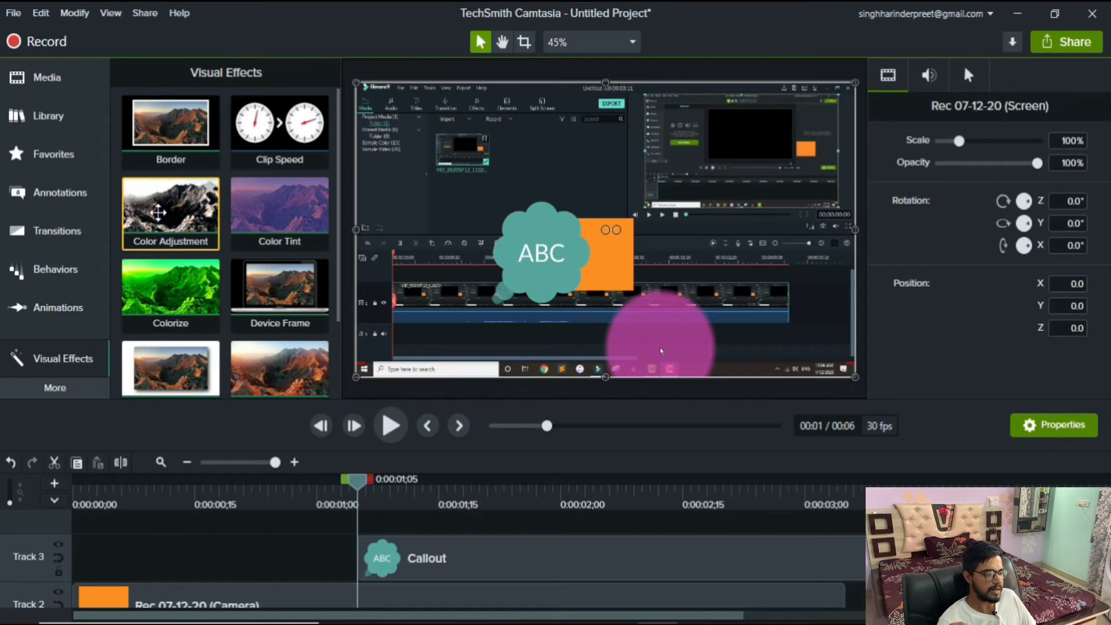
left_click_drag(151, 212, 781, 173)
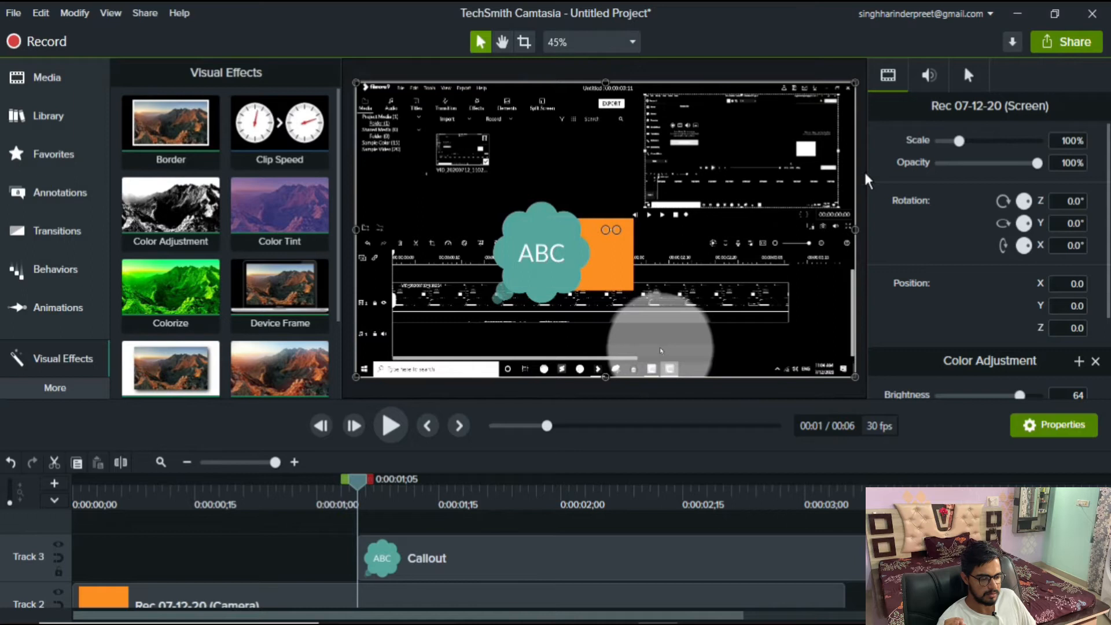
left_click(391, 426)
left_click(390, 426)
Switch to Filmora and shift the video clips and title later so the split meets the playhead at 00:00:01:11
scroll(979, 329, "down", 2)
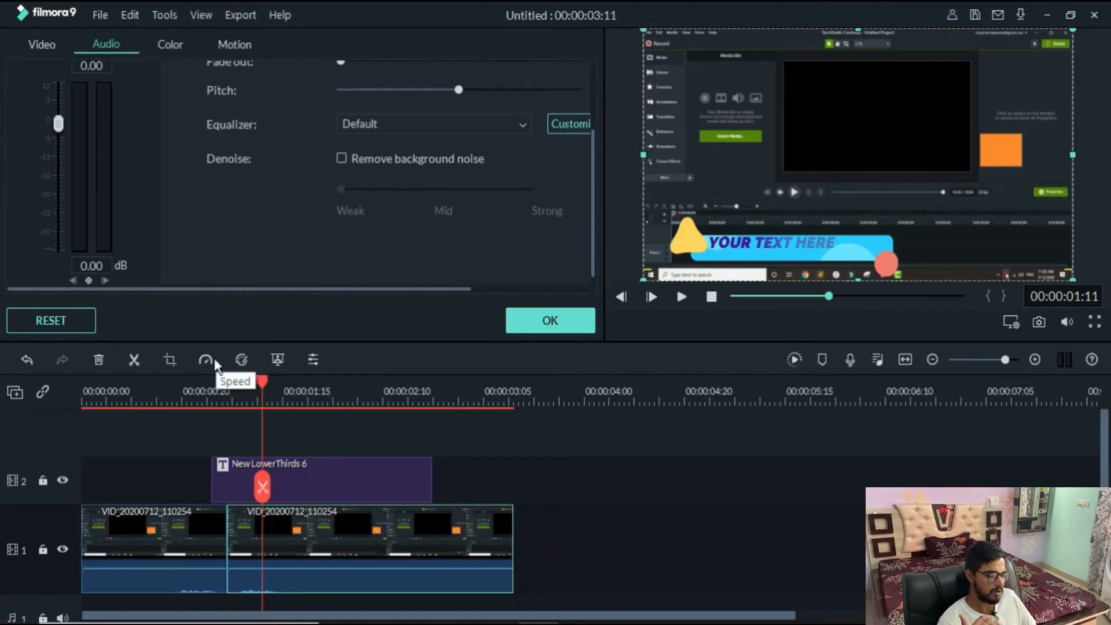
left_click_drag(85, 554, 120, 548)
Color-correct the second clip with exposure -10, brightness 65, contrast 38, vibrance -23 and saturation 26
left_click(414, 549)
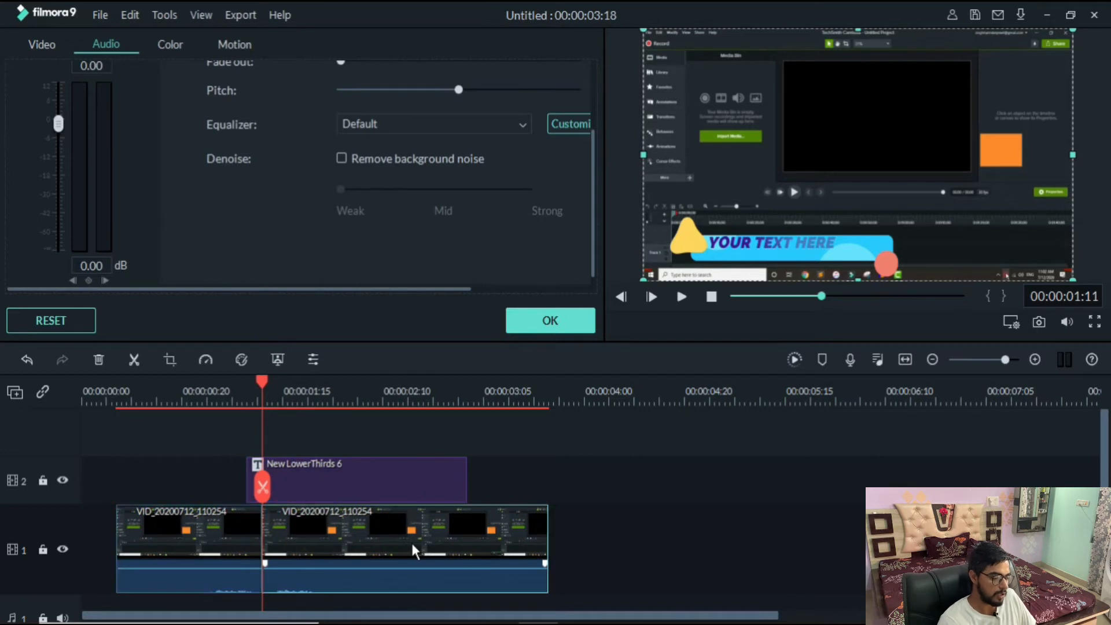
left_click(241, 360)
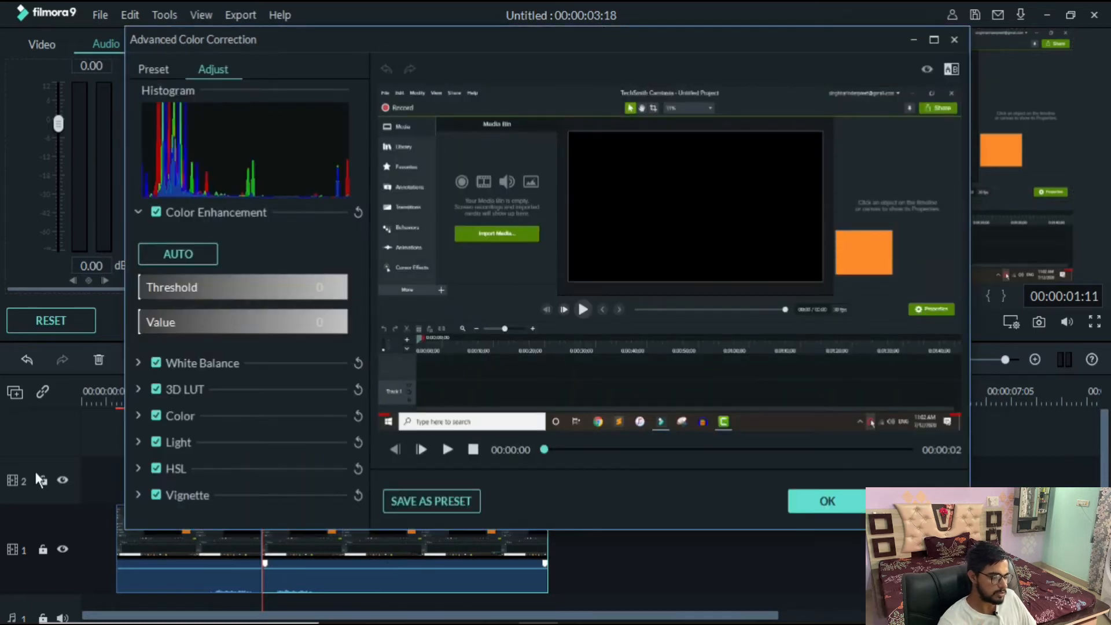
left_click(139, 415)
left_click_drag(230, 325, 307, 325)
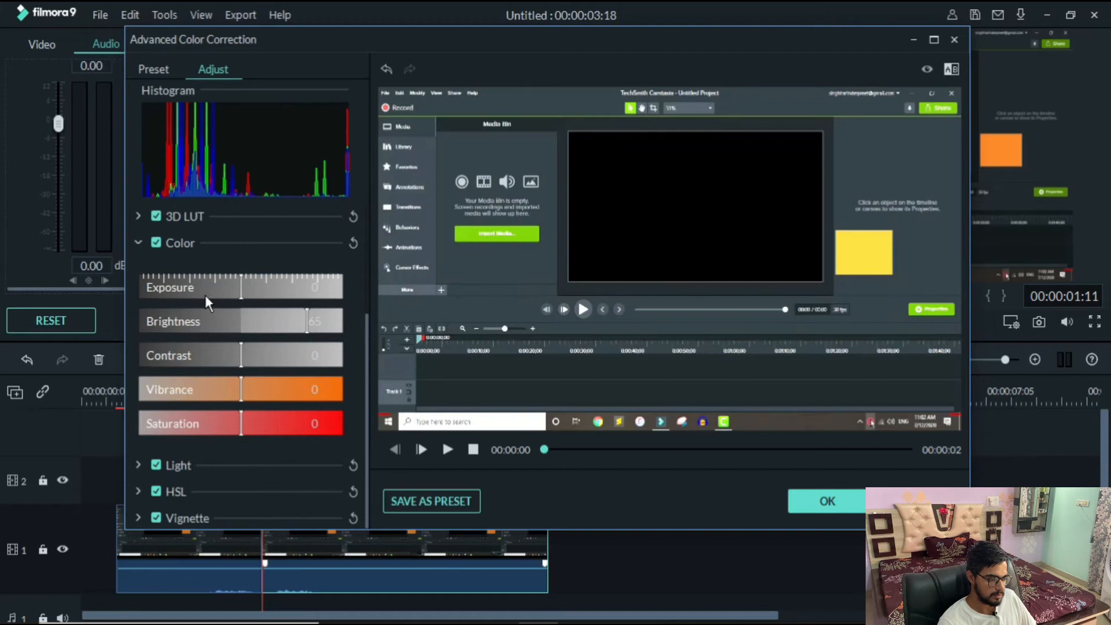
left_click(231, 287)
left_click_drag(259, 423, 217, 388)
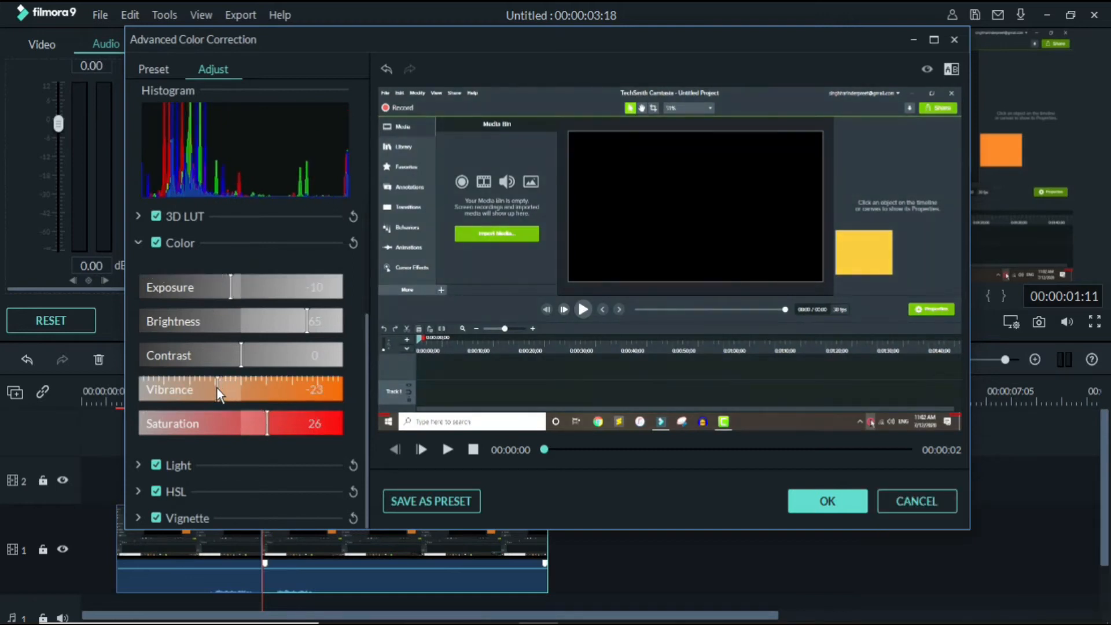
left_click_drag(242, 348, 279, 350)
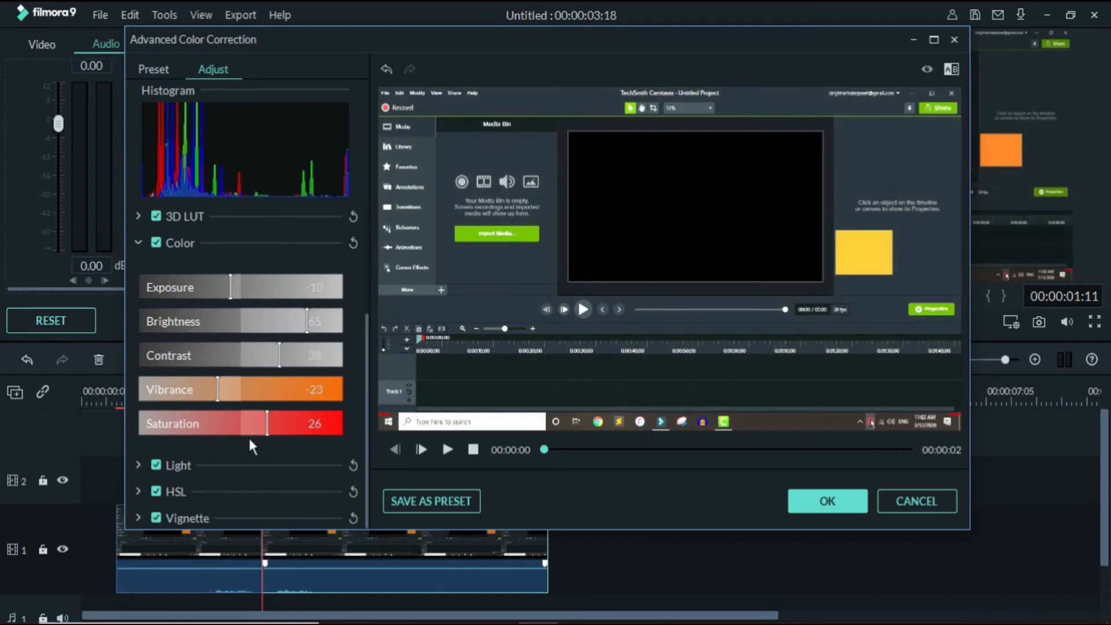
Raise the second clip's highlights and whites, set shadows to -13, lower the blacks and confirm the color correction
left_click(137, 464)
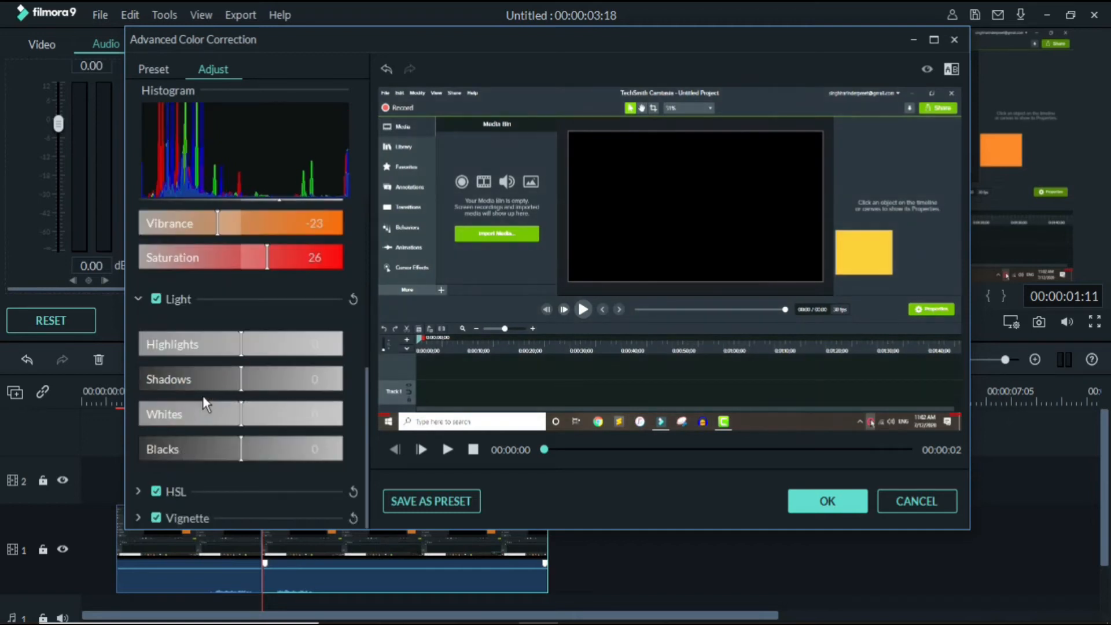
left_click(273, 387)
left_click_drag(272, 386, 228, 385)
left_click(264, 348)
left_click(270, 422)
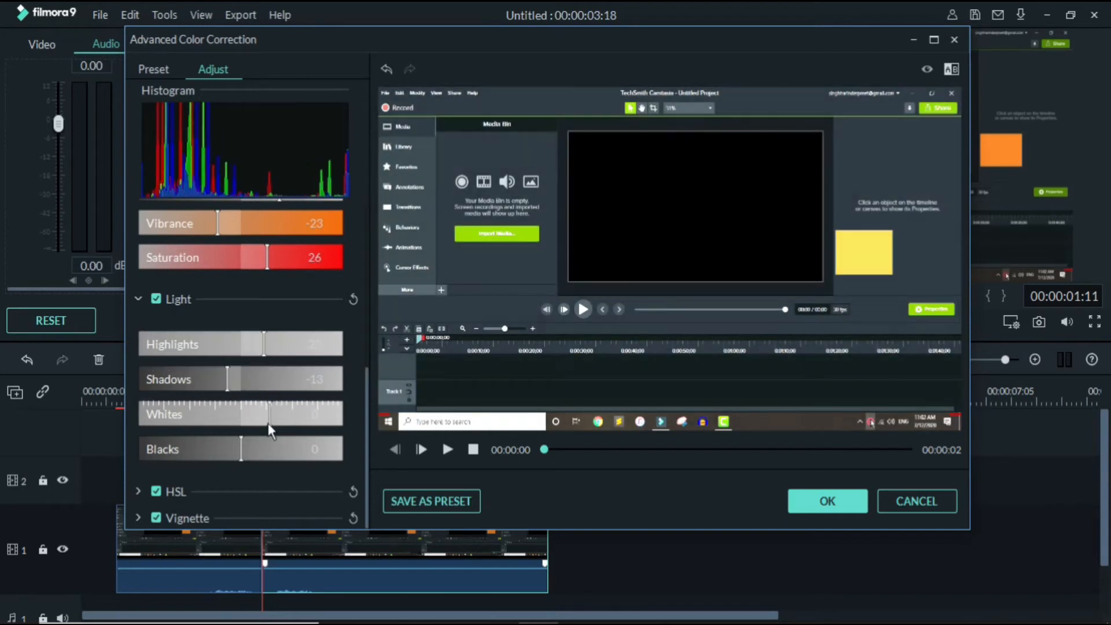
left_click(206, 454)
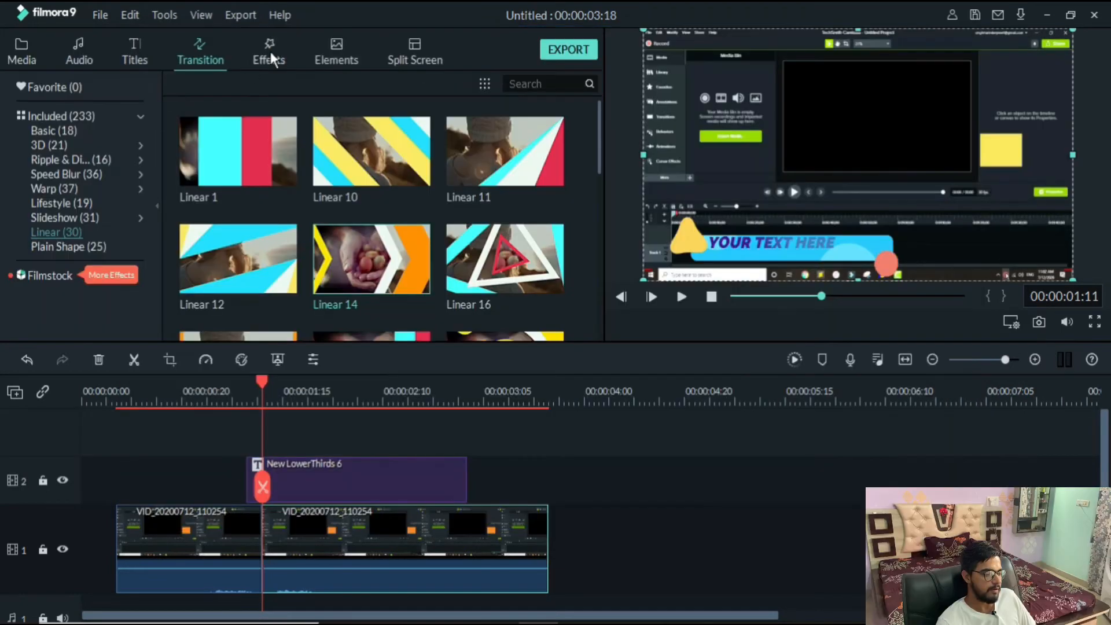
Browse the Utility and Filters categories of the effects library
left_click(271, 52)
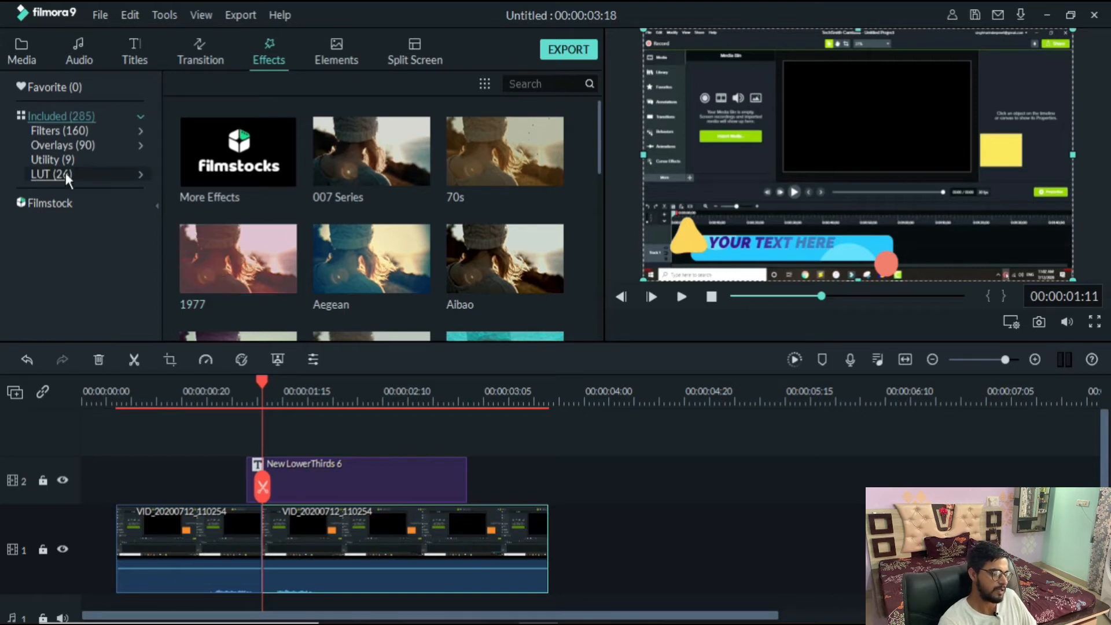
left_click(57, 159)
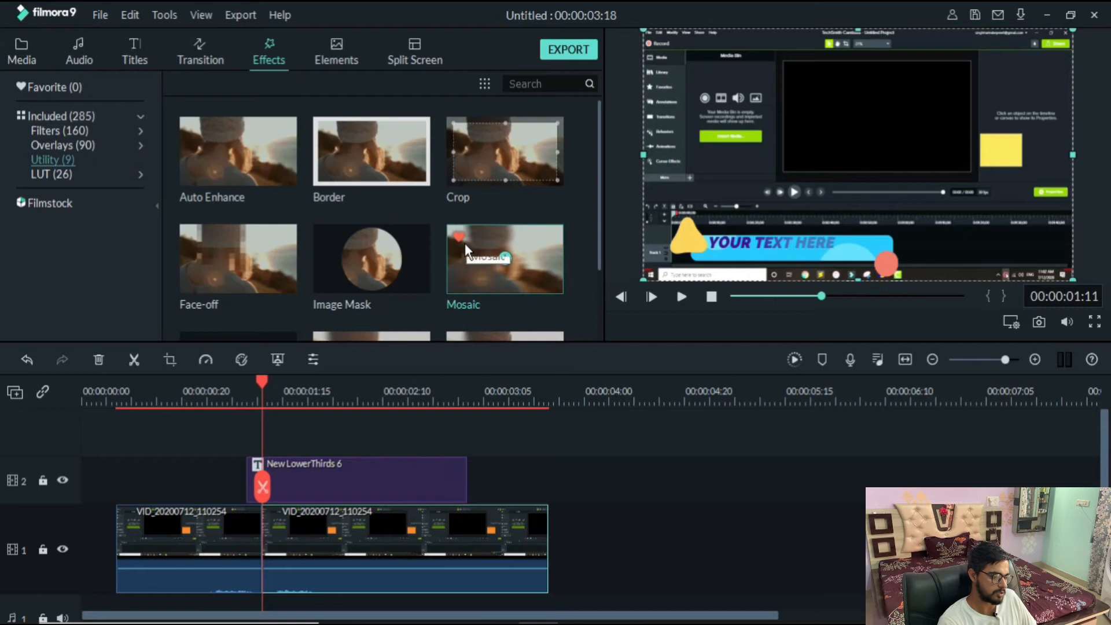
left_click(81, 129)
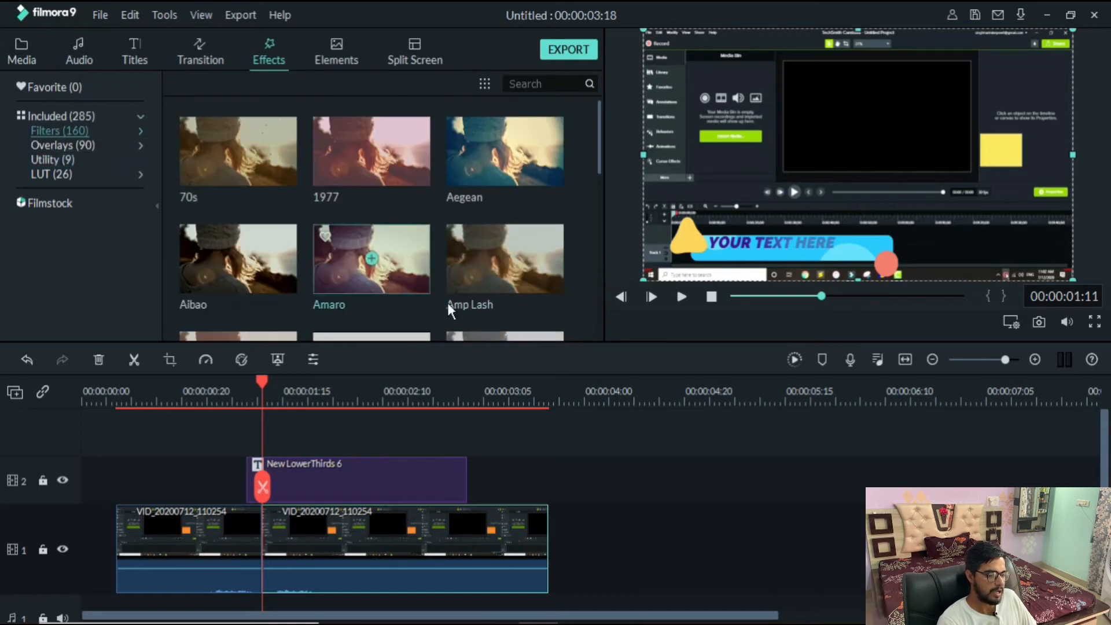
Preview the 1977 filter and the pencil-sketch filter below Cartoon in the effects library
left_click(332, 180)
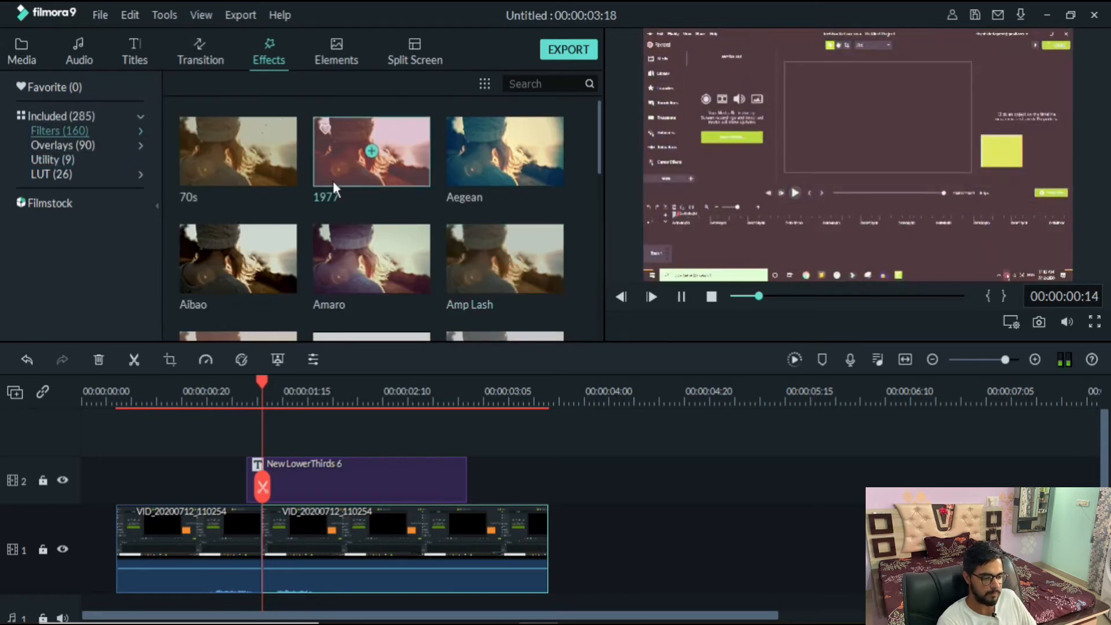
scroll(332, 180, "down", 3)
scroll(331, 178, "down", 5)
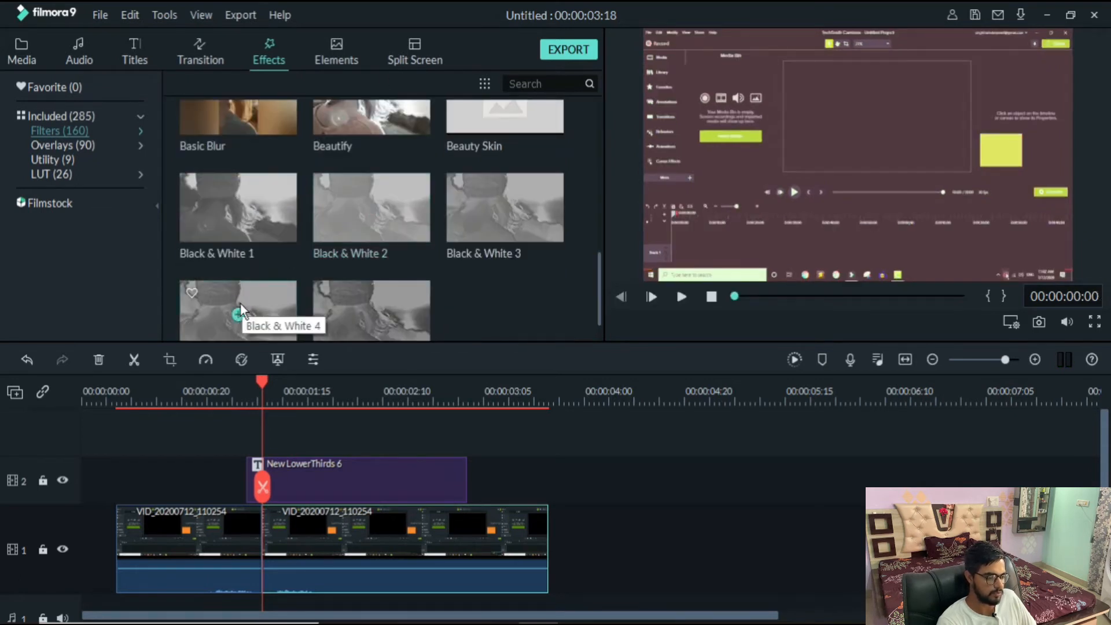
scroll(226, 289, "down", 5)
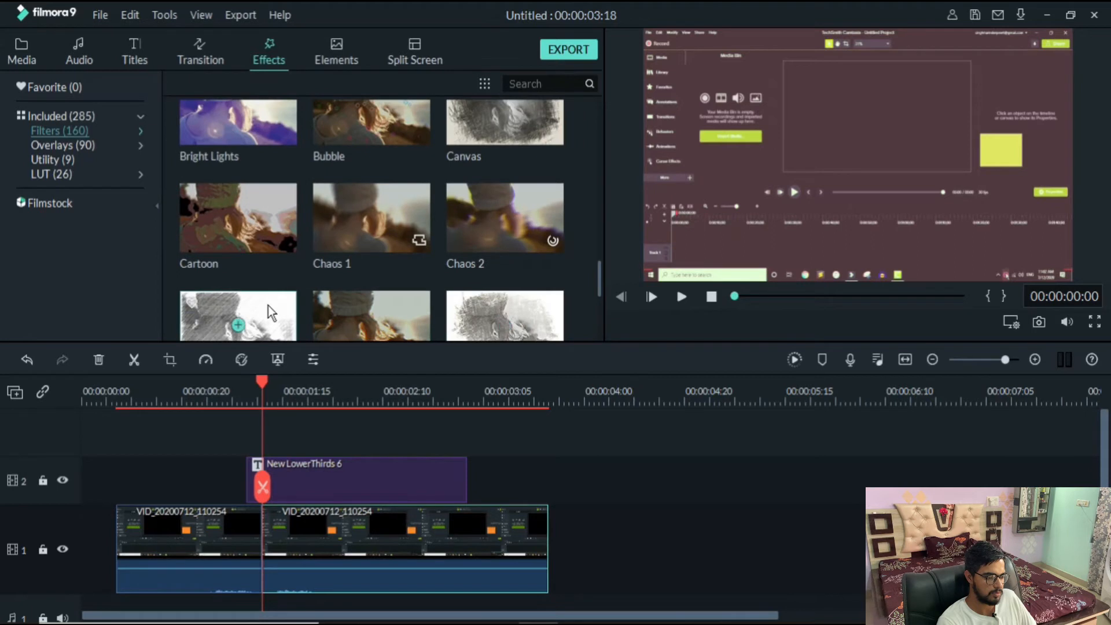
left_click(221, 314)
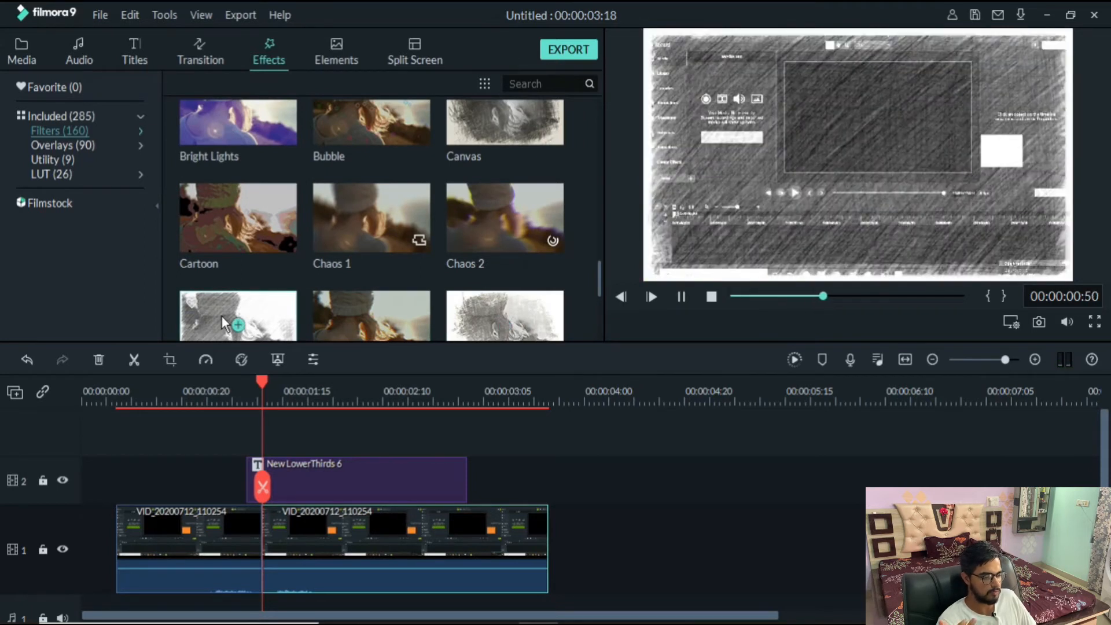
Play the Element Emoji 1 preview and browse the Web category of the elements library
left_click(339, 58)
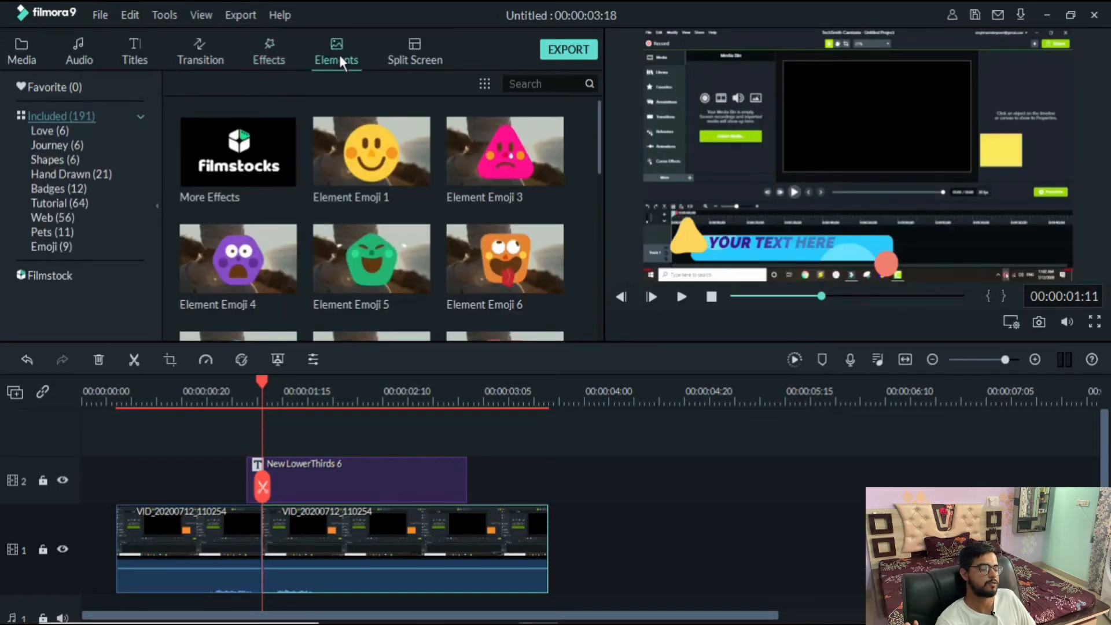
left_click(330, 178)
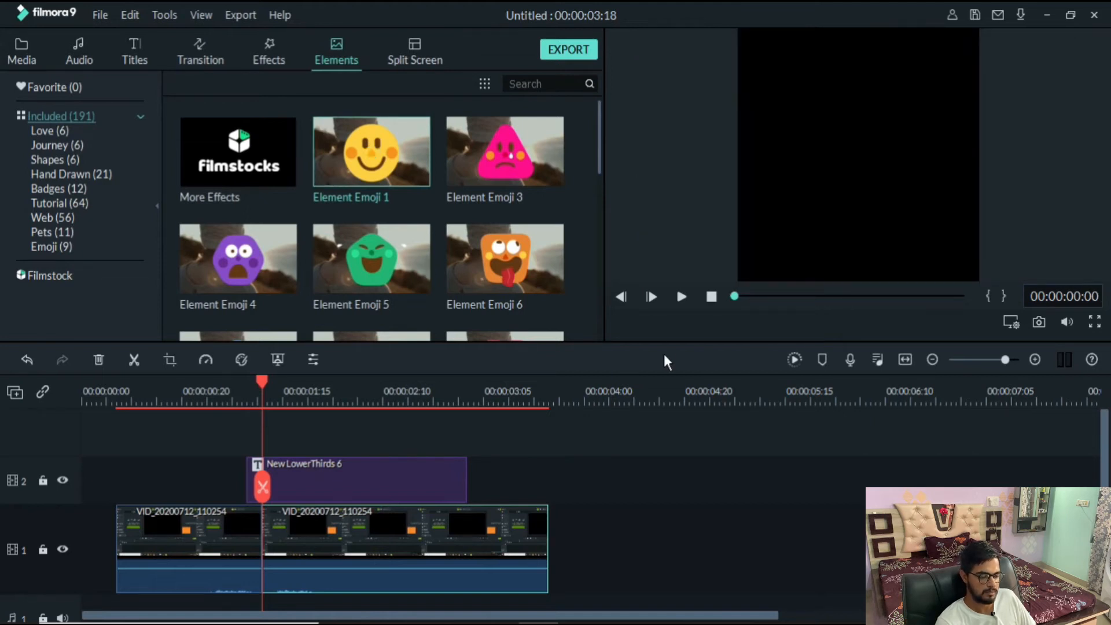
left_click(681, 297)
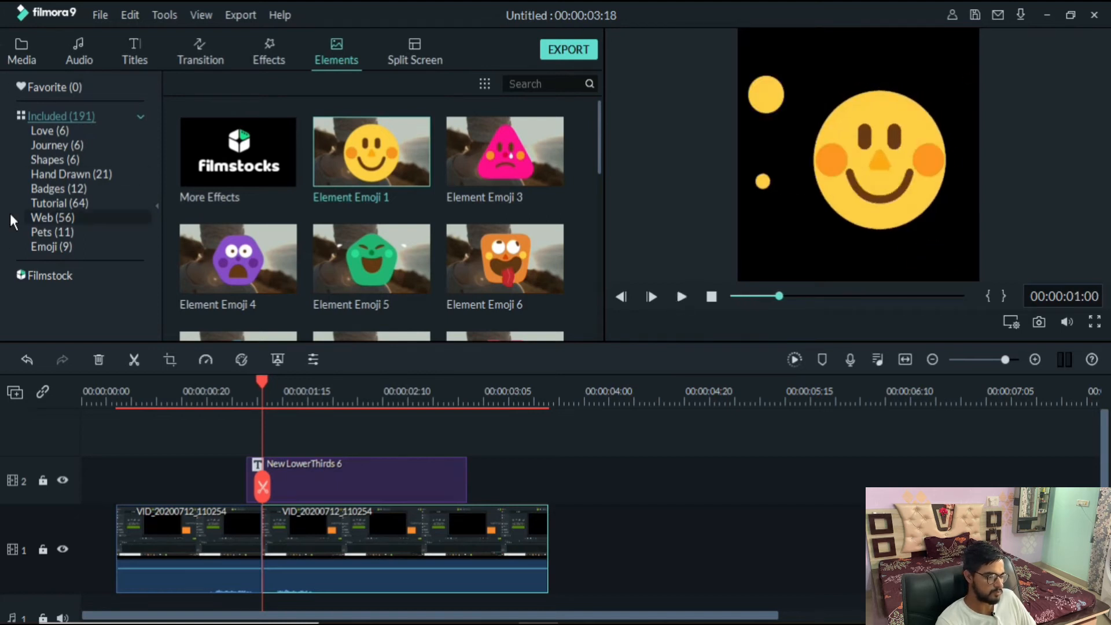
left_click(44, 219)
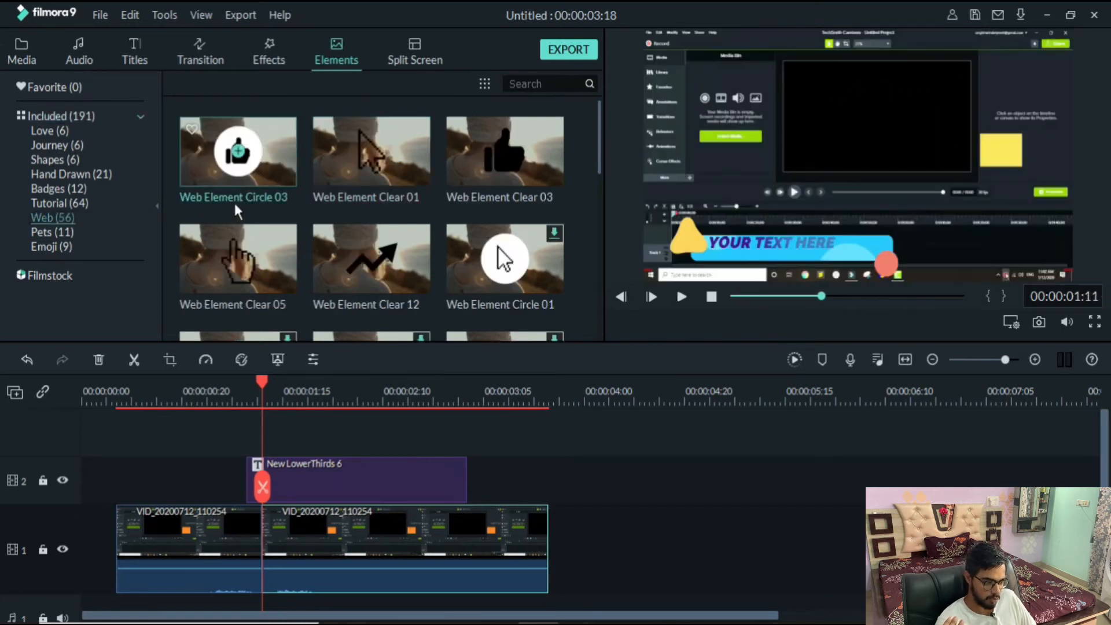
scroll(306, 212, "down", 10)
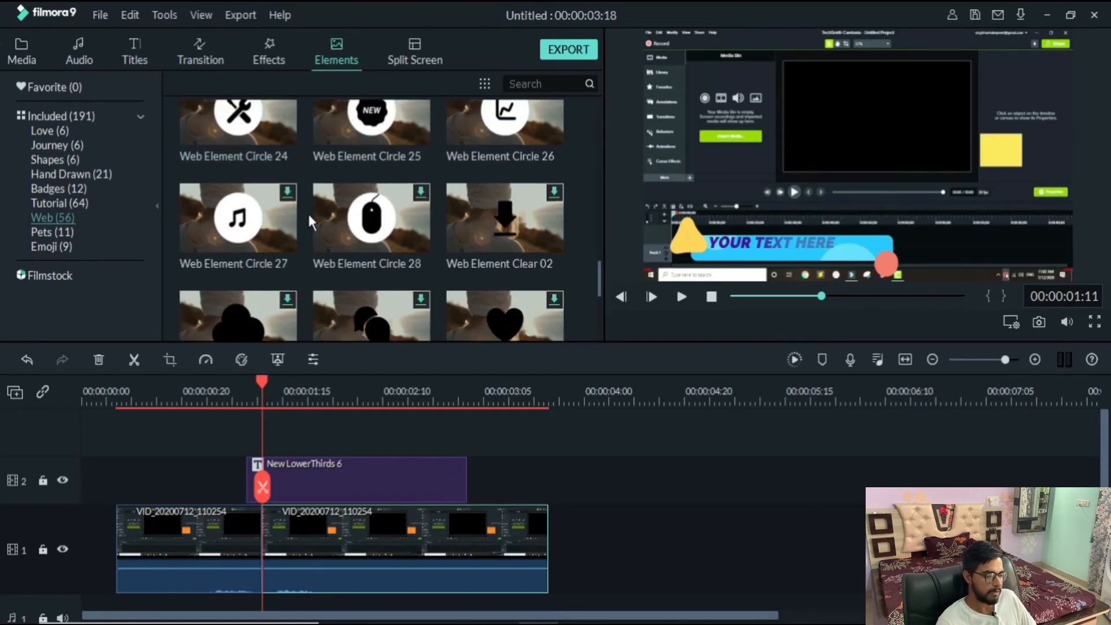
Preview the three-pane split-screen layout with a curved divider and open the second video clip's settings
left_click(422, 50)
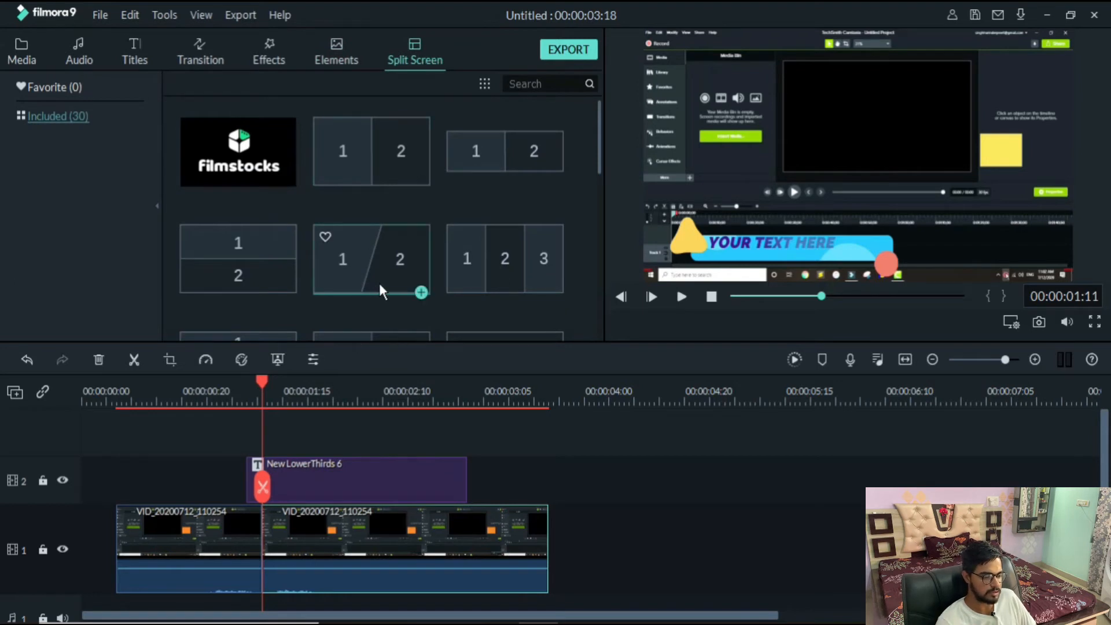
scroll(378, 281, "down", 5)
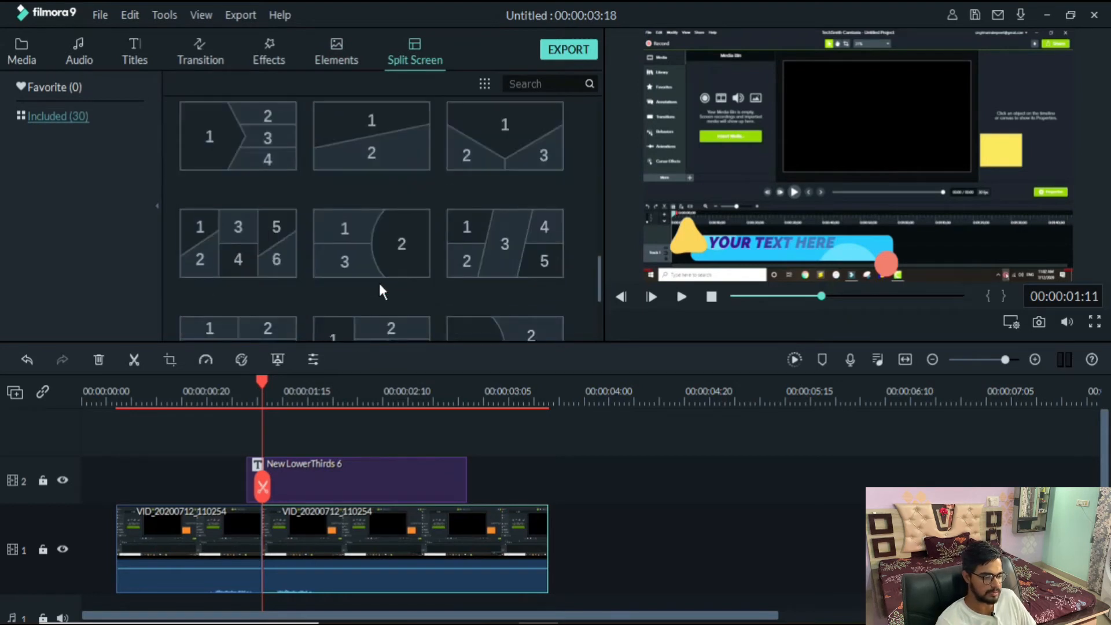
left_click(341, 245)
left_click_drag(330, 357, 345, 220)
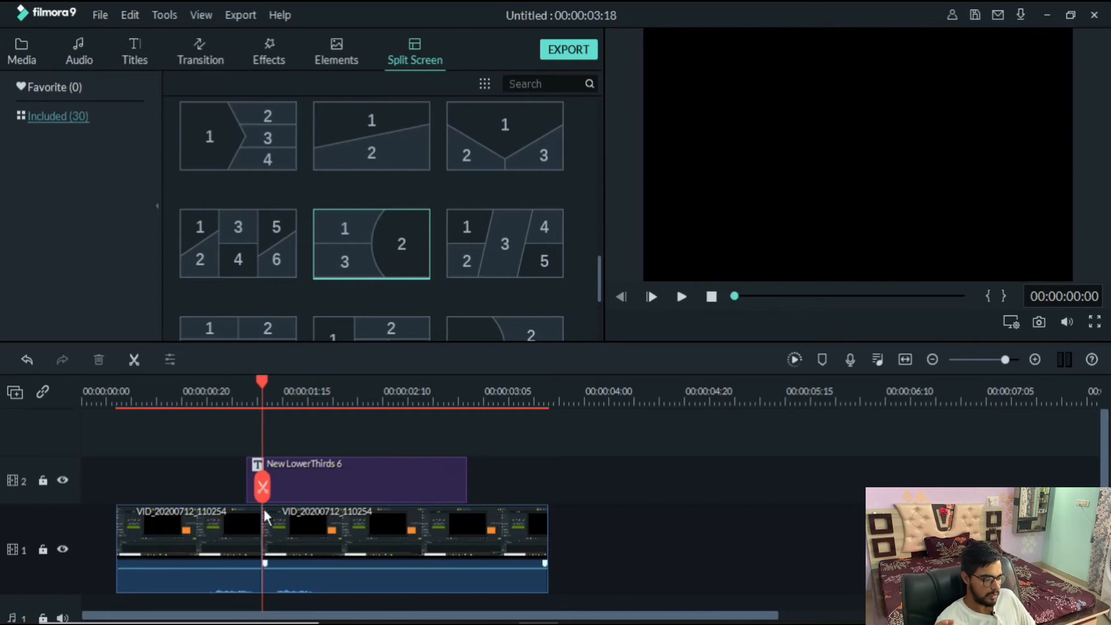
double_click(301, 530)
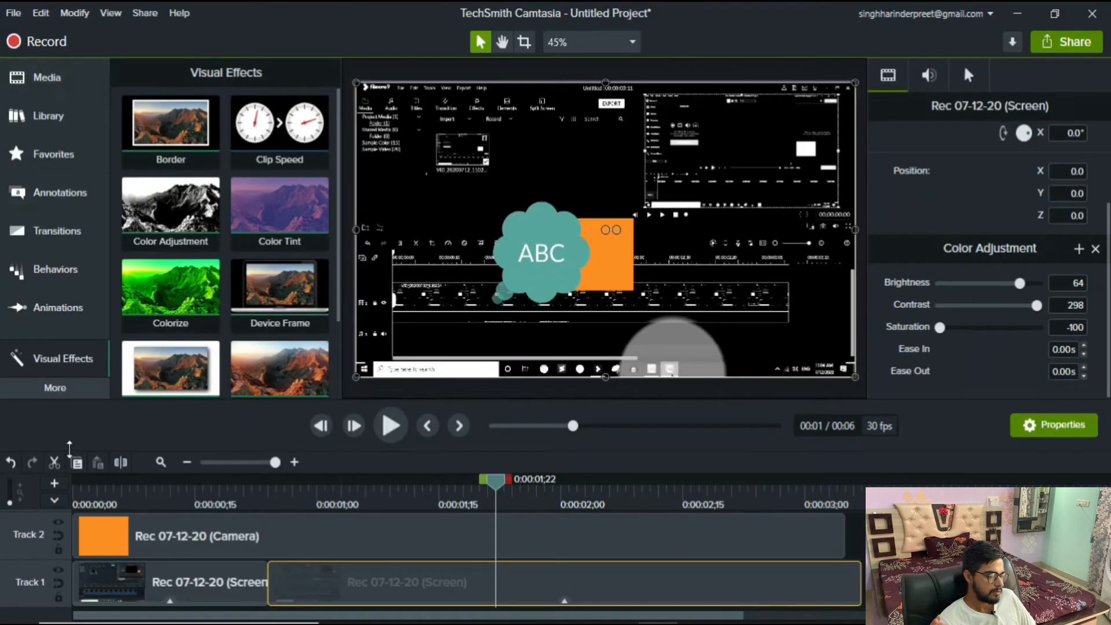
Switch to Camtasia and look over its media library and the list of additional tools
left_click(70, 386)
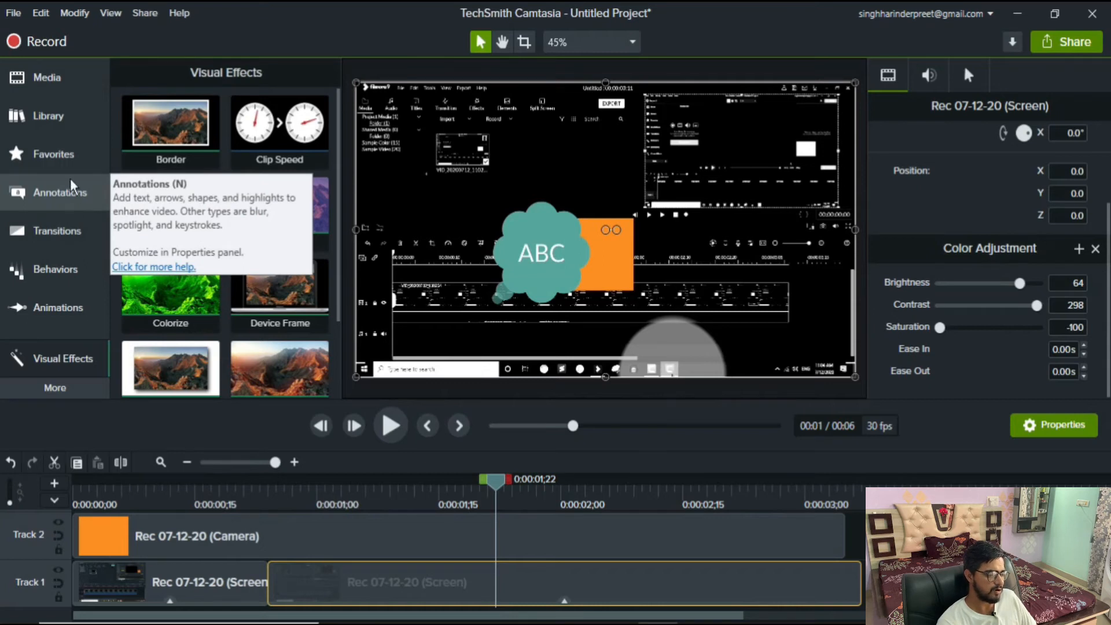
left_click(34, 142)
left_click(27, 120)
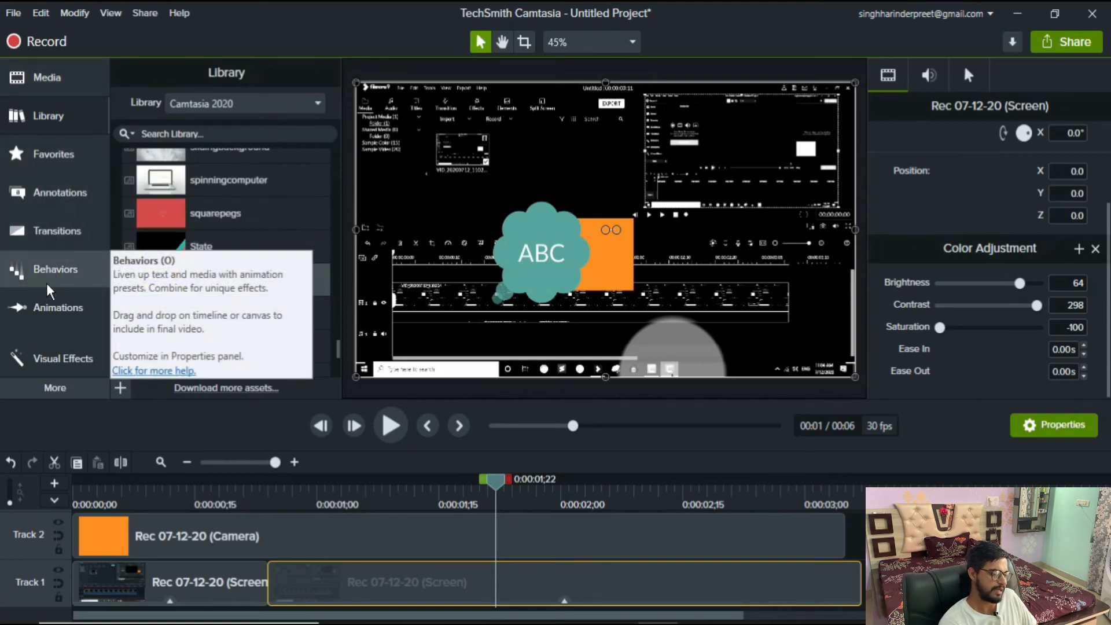
left_click(78, 381)
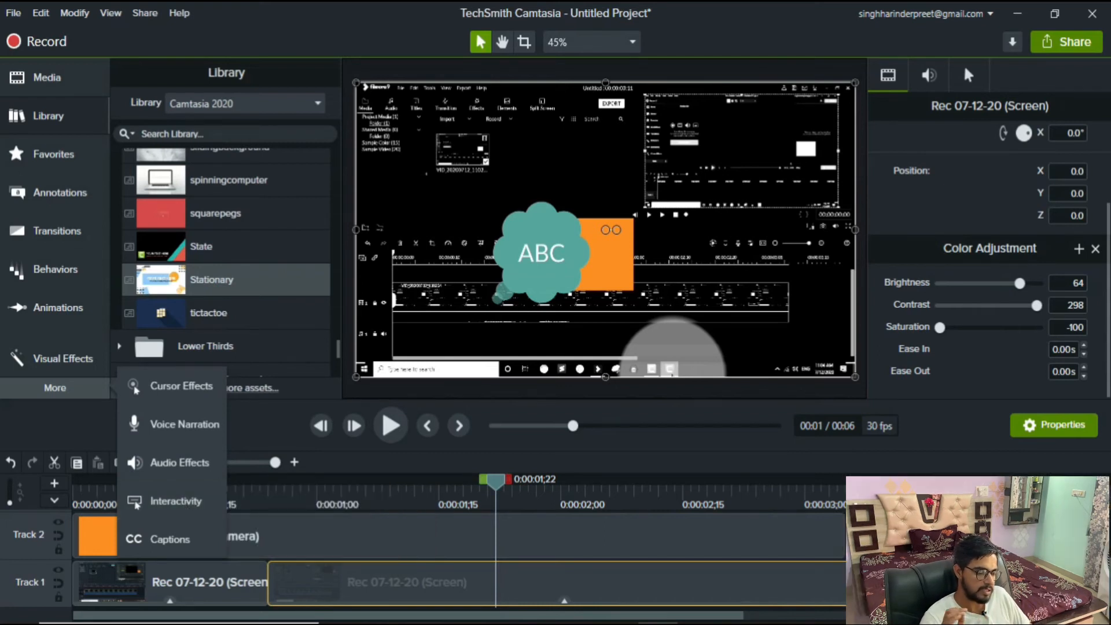
Switch to the web browser and examine the Camtasia 2020 store page's price and maintenance offer
left_click(419, 623)
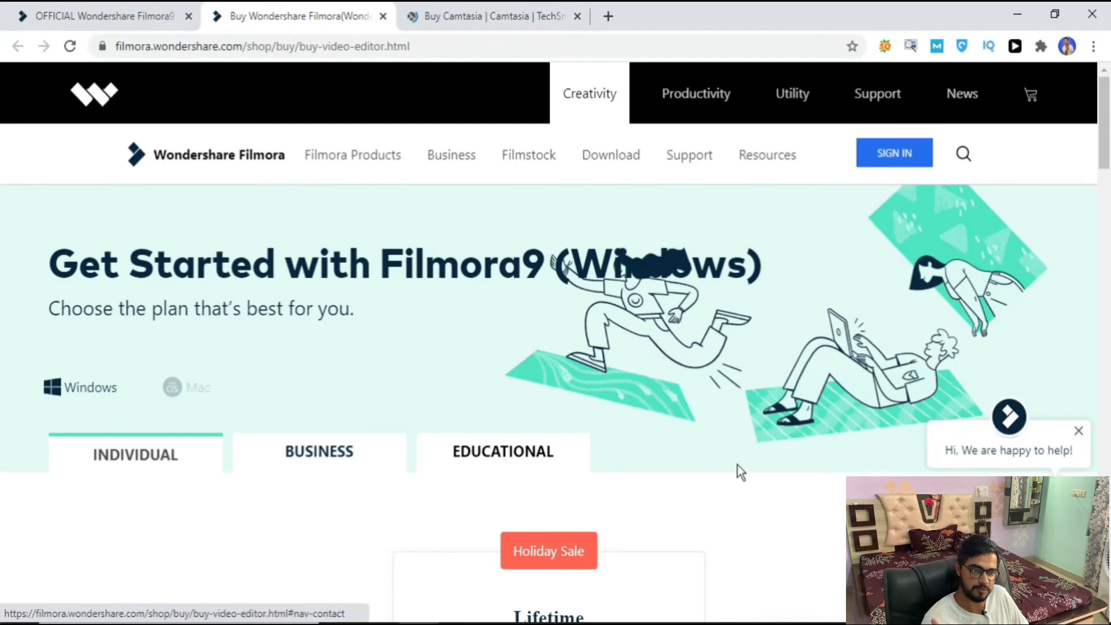
left_click(486, 12)
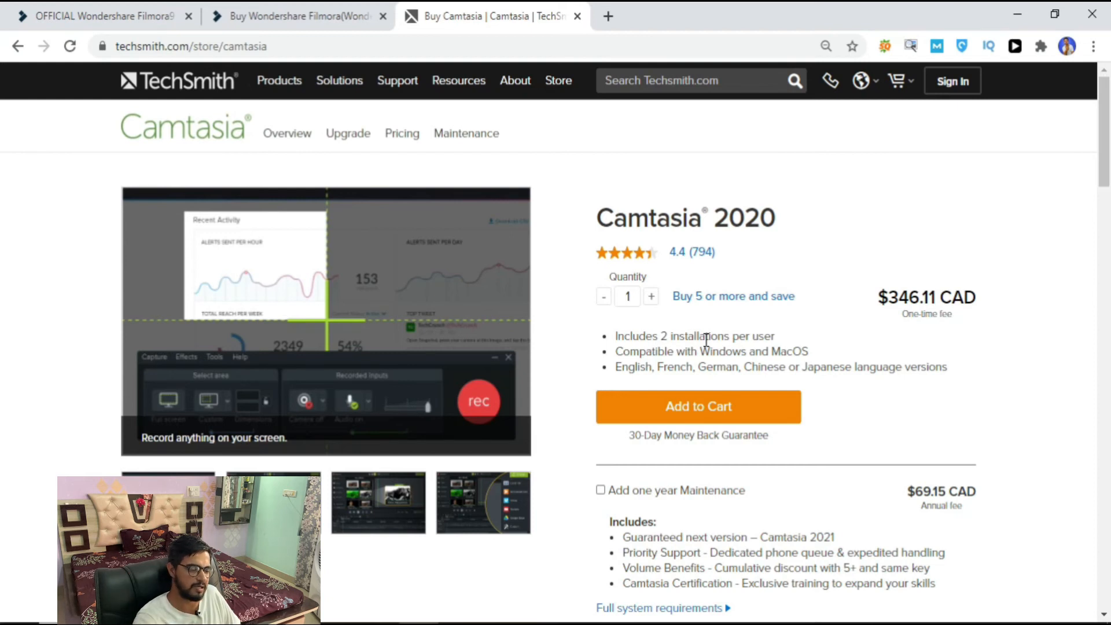
scroll(706, 338, "down", 3)
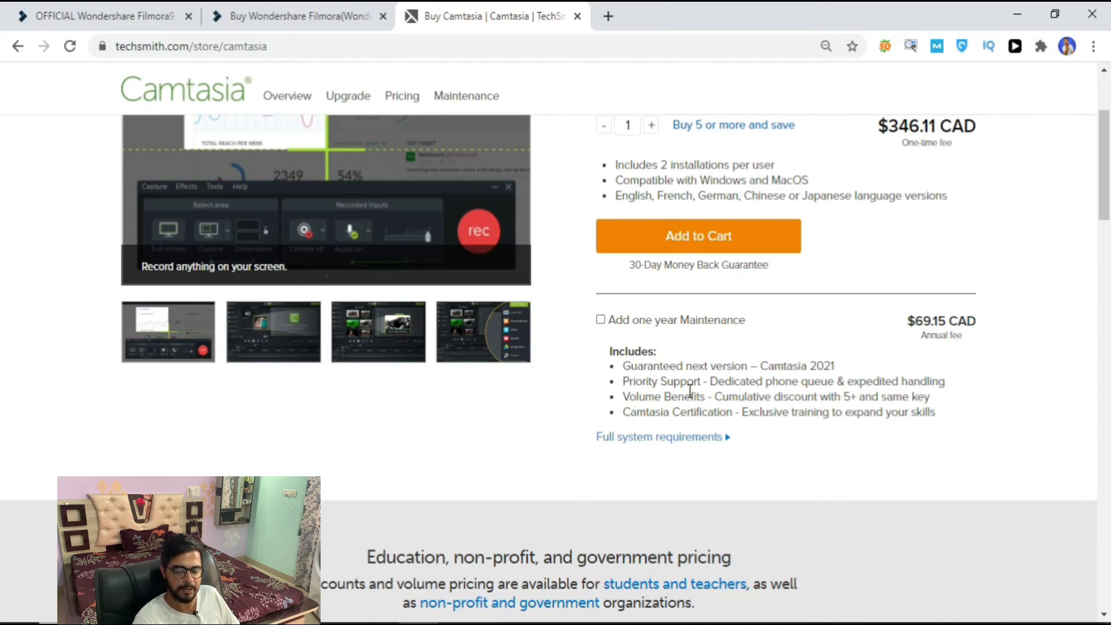
Examine the Monthly, Lifetime and Annual individual plans on the Filmora9 for Windows purchase page
left_click(257, 11)
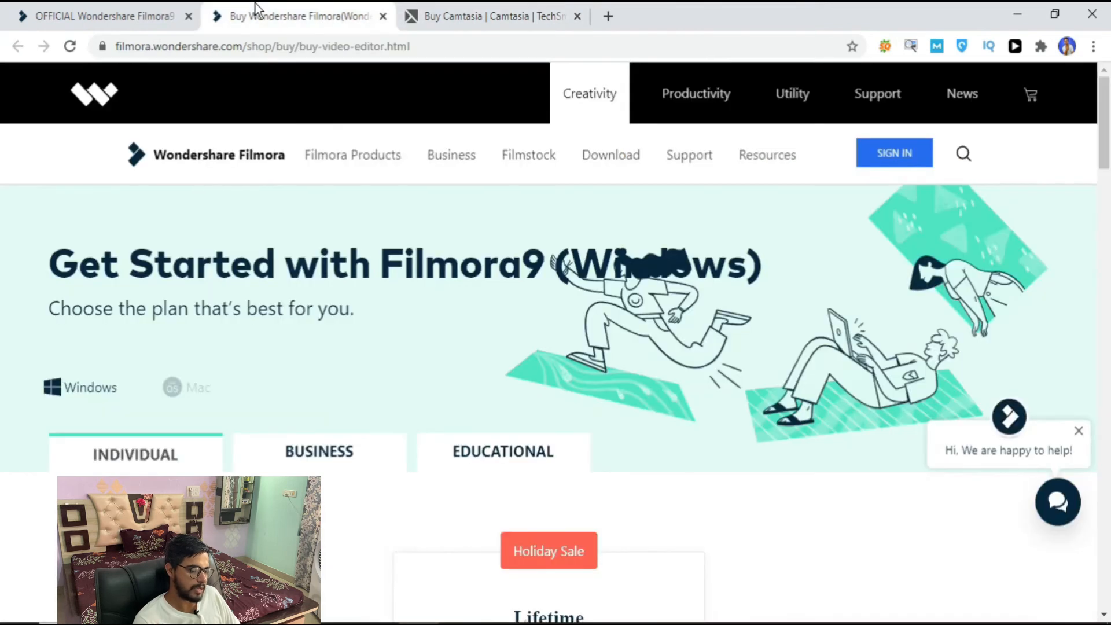
scroll(288, 265, "down", 4)
scroll(288, 265, "down", 3)
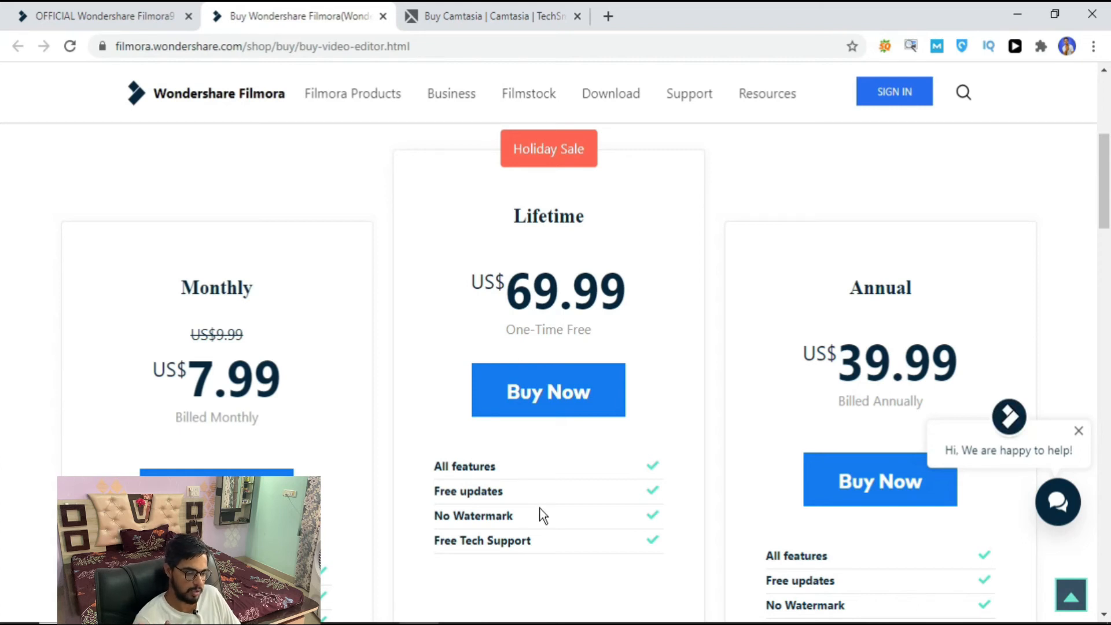
scroll(539, 508, "down", 5)
scroll(539, 506, "up", 5)
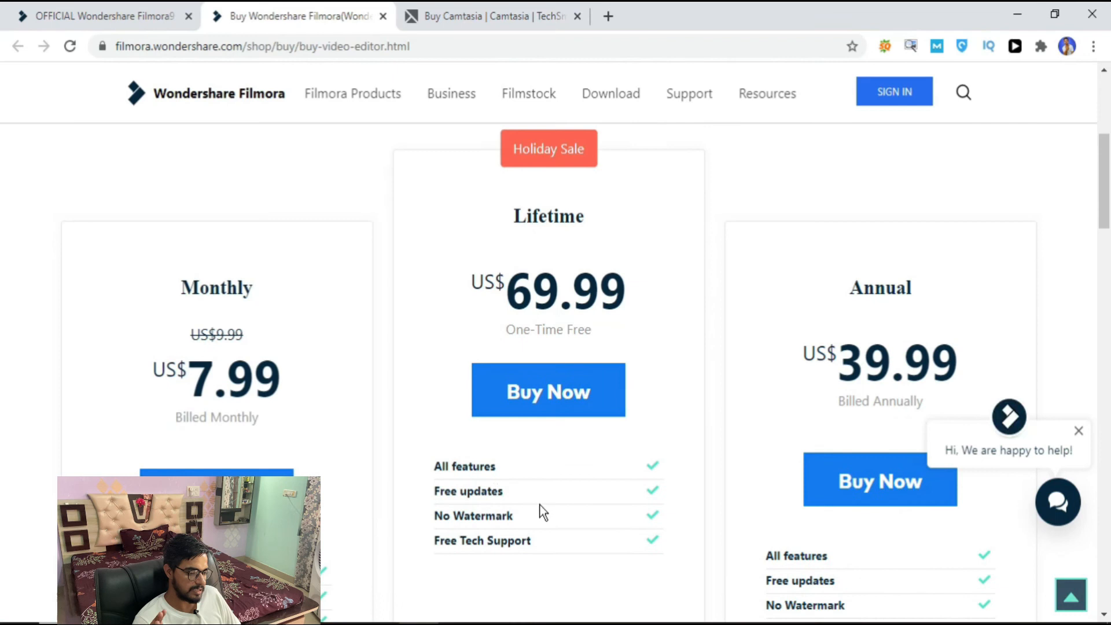
scroll(587, 348, "up", 3)
scroll(587, 347, "down", 3)
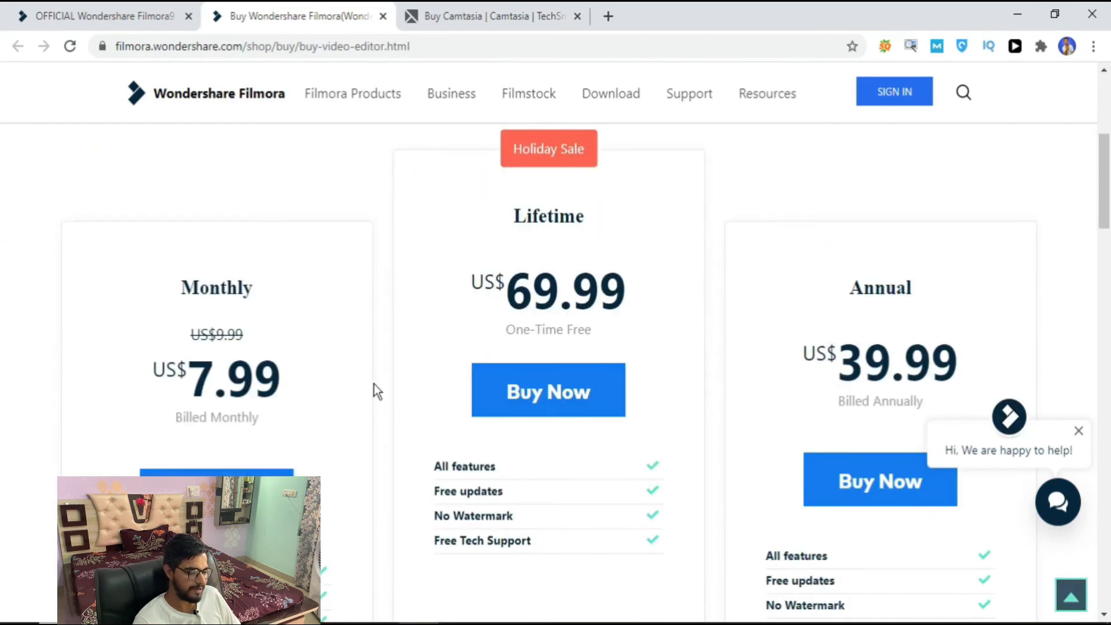
scroll(243, 367, "up", 3)
scroll(243, 366, "down", 3)
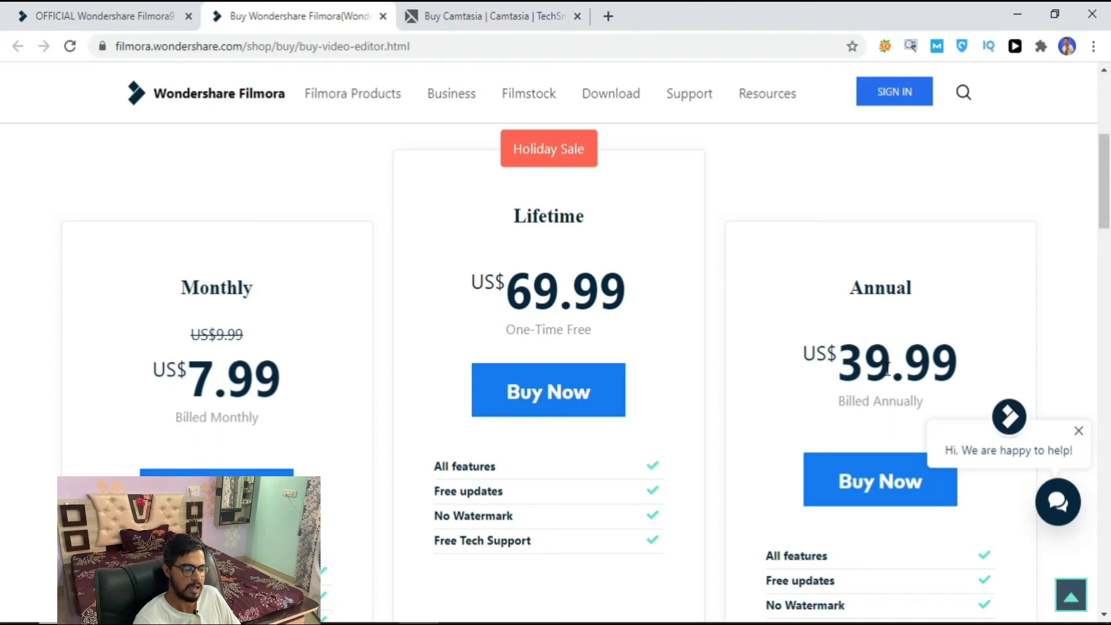
scroll(887, 369, "up", 3)
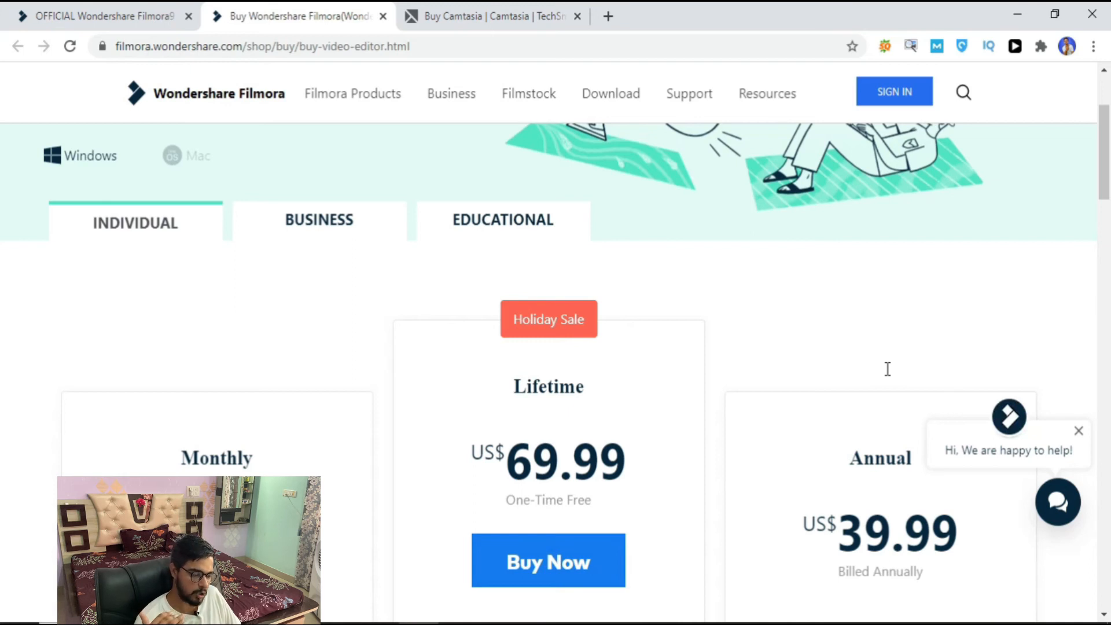
scroll(888, 369, "down", 3)
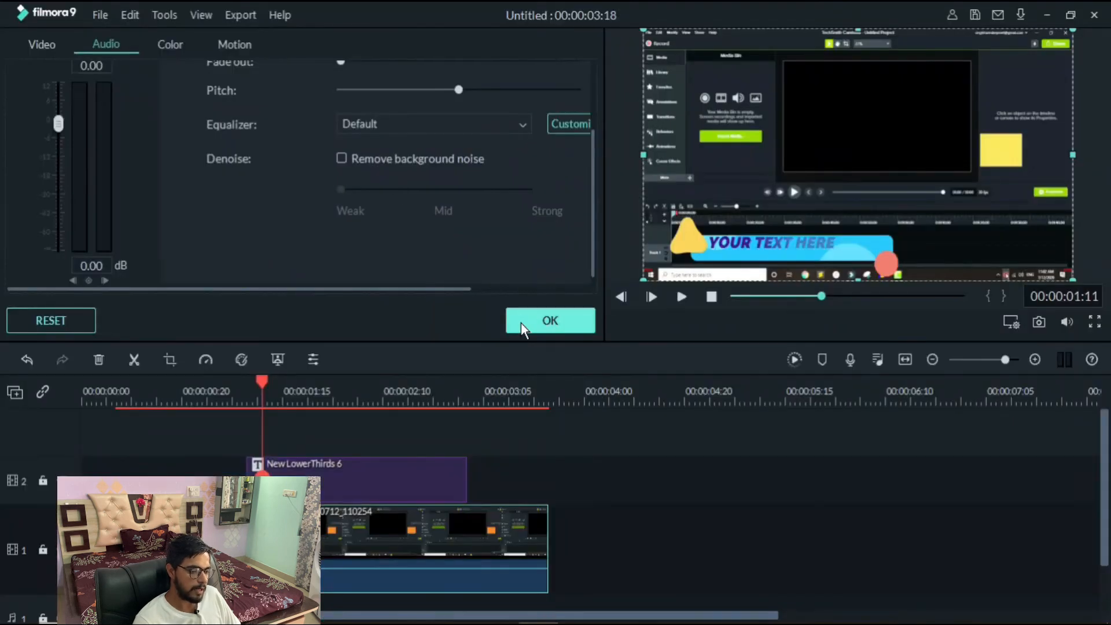
Switch to Filmora, close the clip settings and review the transition, effects, elements, split-screen, title and audio libraries
left_click(523, 323)
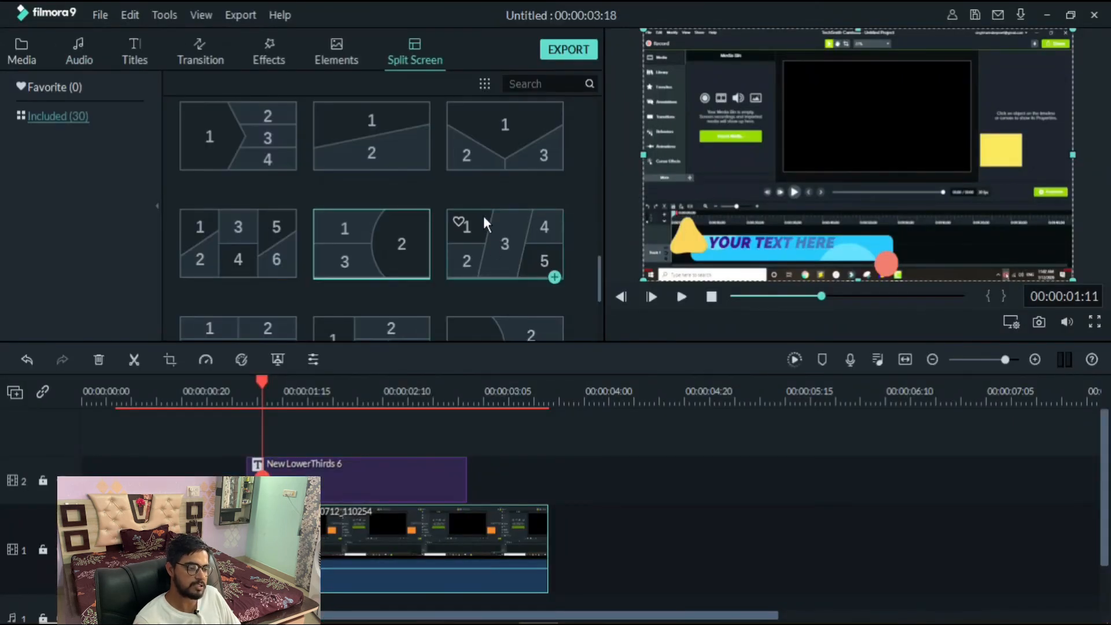
left_click(203, 55)
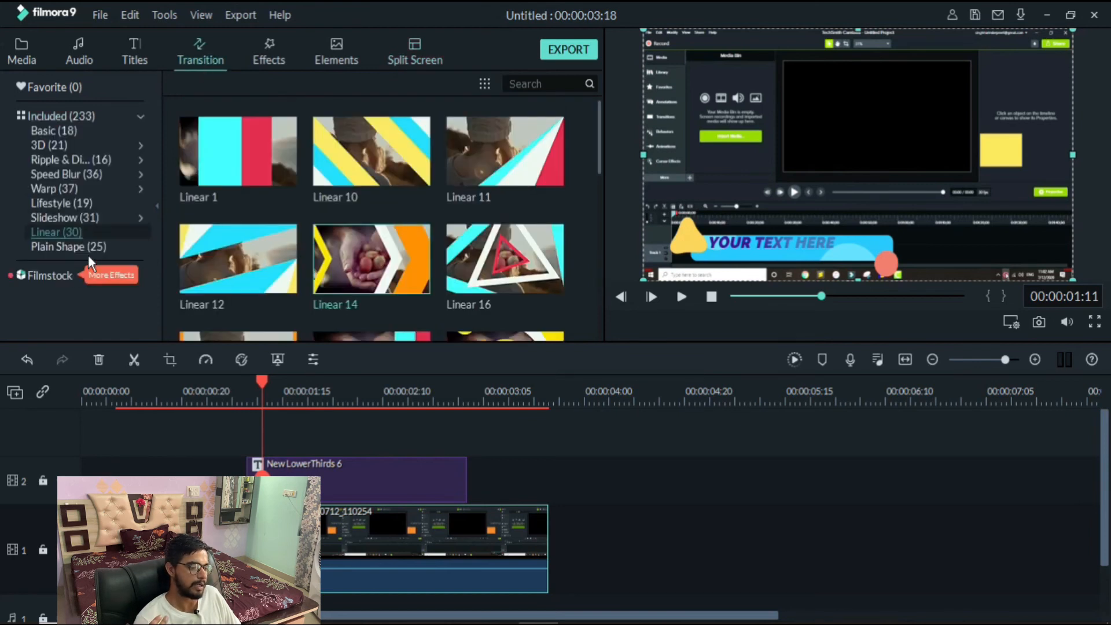
left_click(270, 51)
left_click(339, 54)
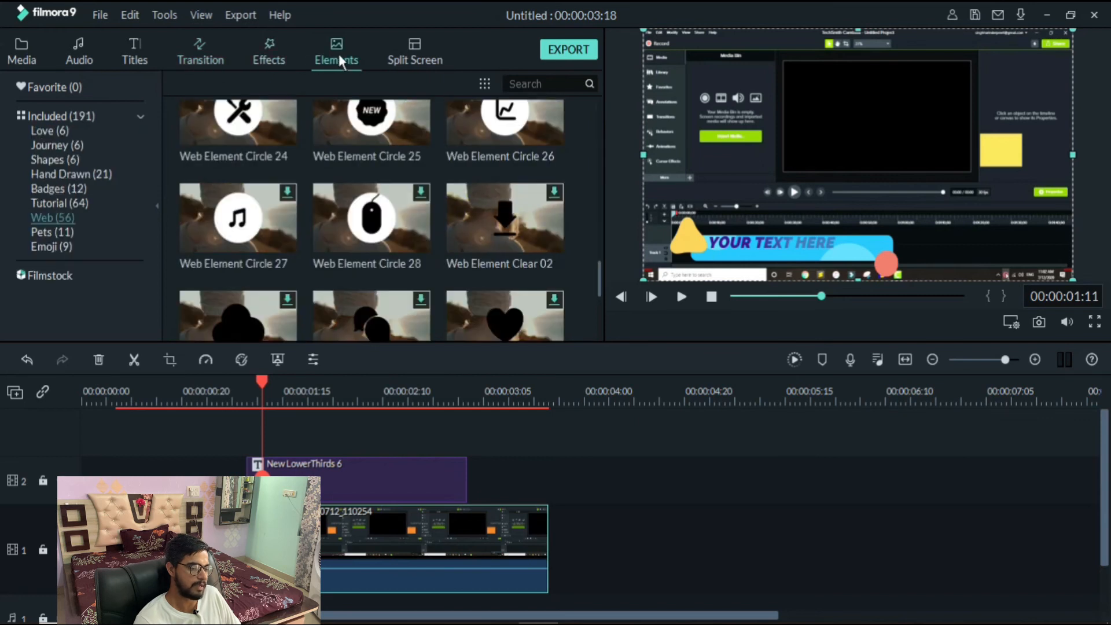
left_click(397, 51)
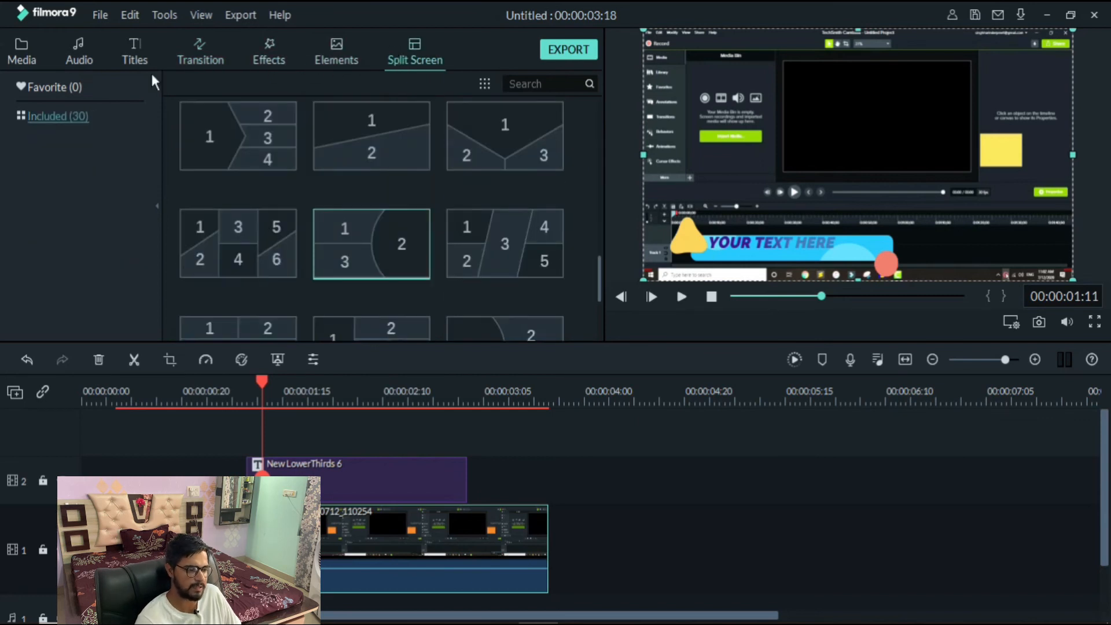
left_click(133, 51)
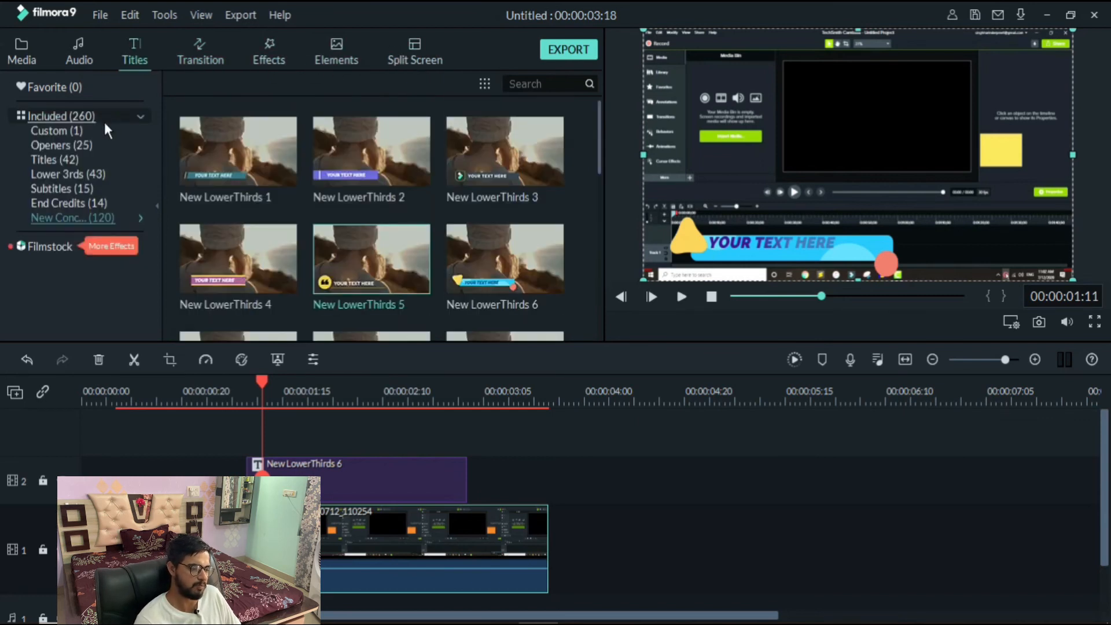
left_click(75, 47)
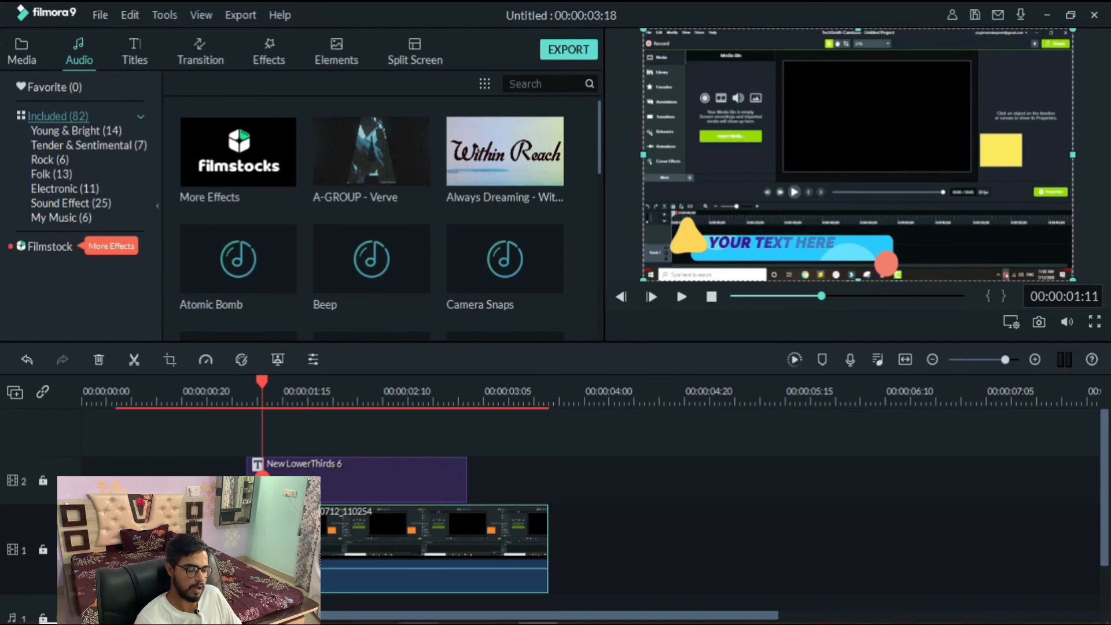
Return to the web browser and check the Filmora9 plans' included features and accepted payment methods
left_click(419, 622)
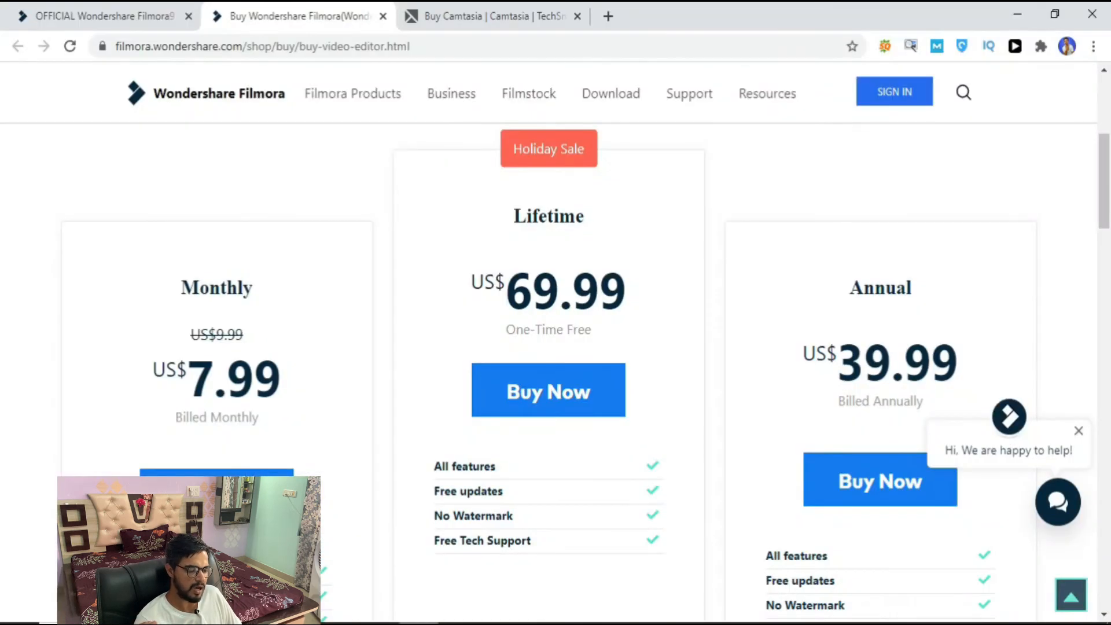
scroll(813, 419, "down", 5)
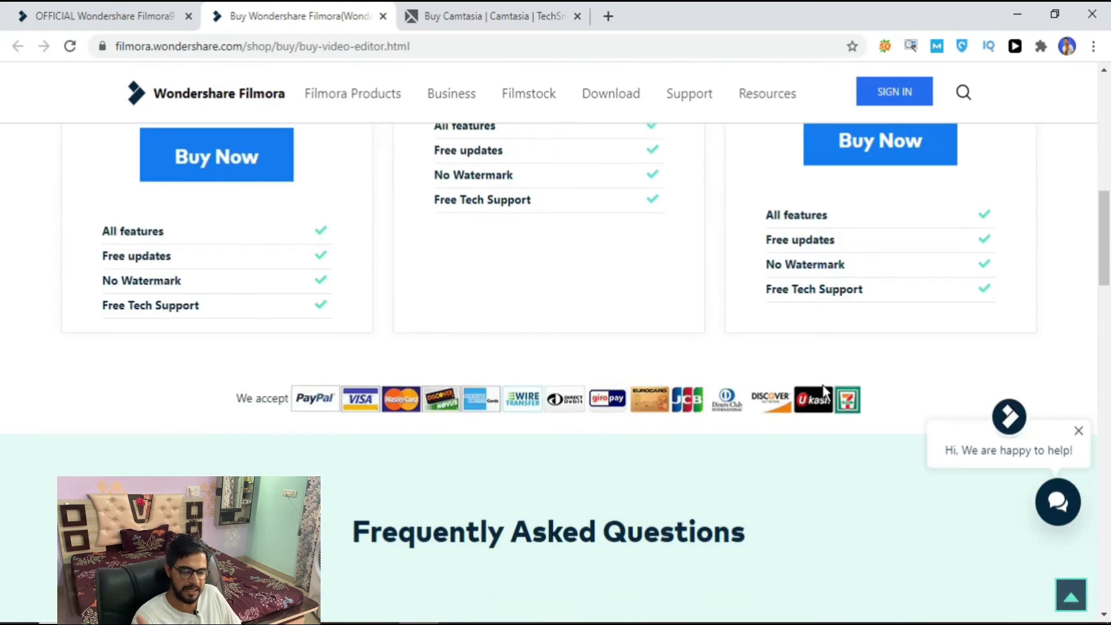